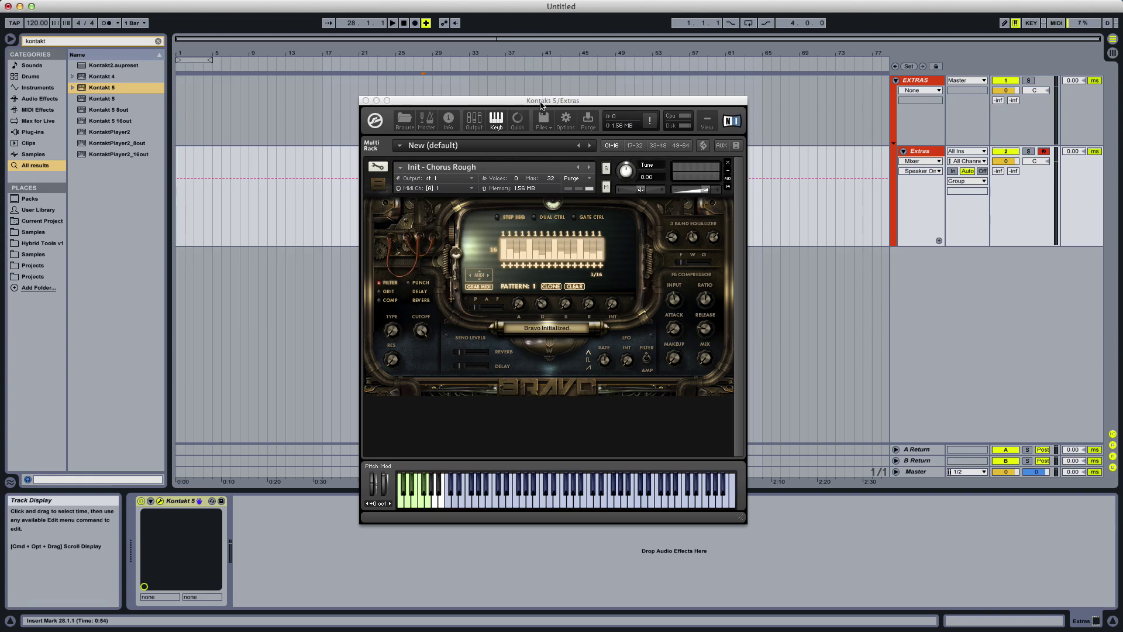
Turn to the Dual Ctrl page of the Init - Chorus Rough patch and draw varied step levels in both lanes
{"action": "left_click_drag", "start_coordinate": [541, 105], "coordinate": [541, 107]}
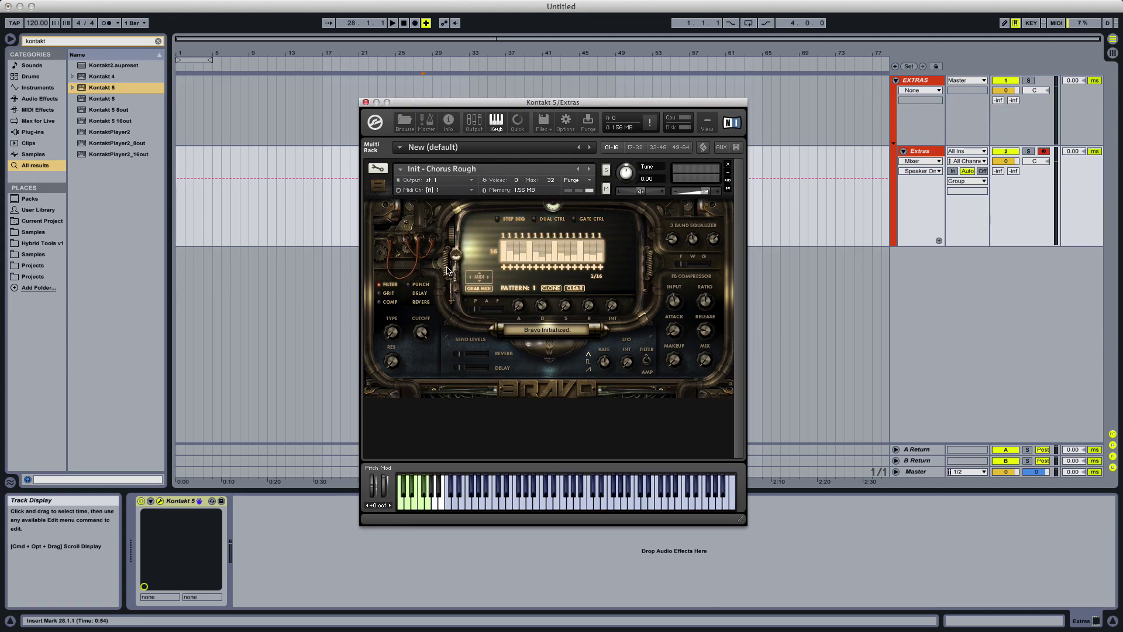
{"action": "left_click", "coordinate": [548, 221]}
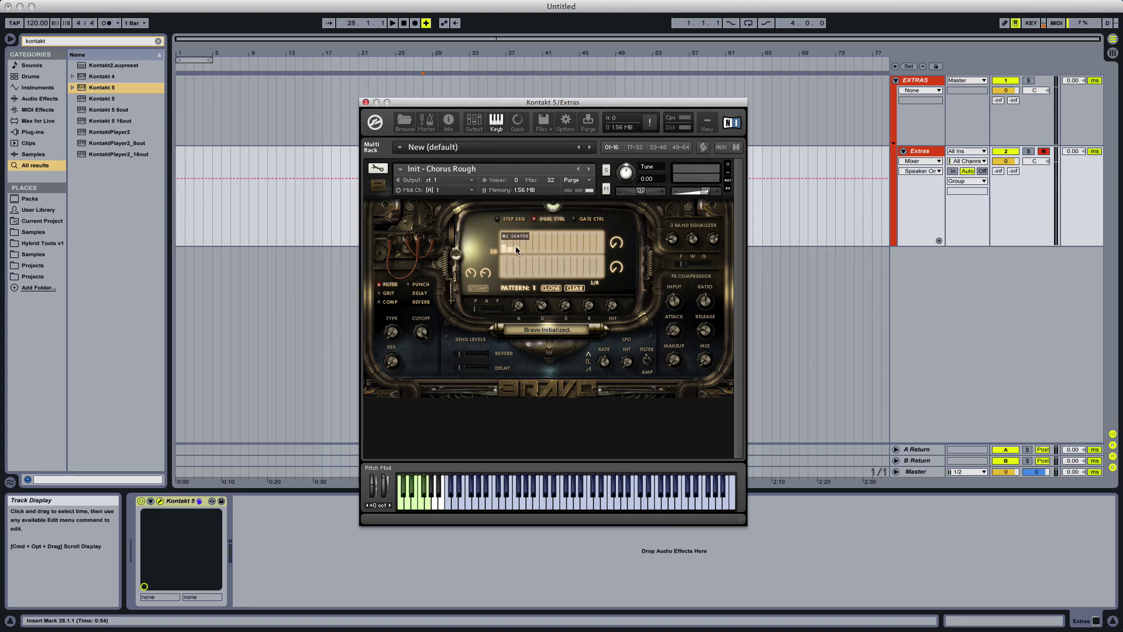
{"action": "left_click_drag", "start_coordinate": [559, 246], "coordinate": [606, 238]}
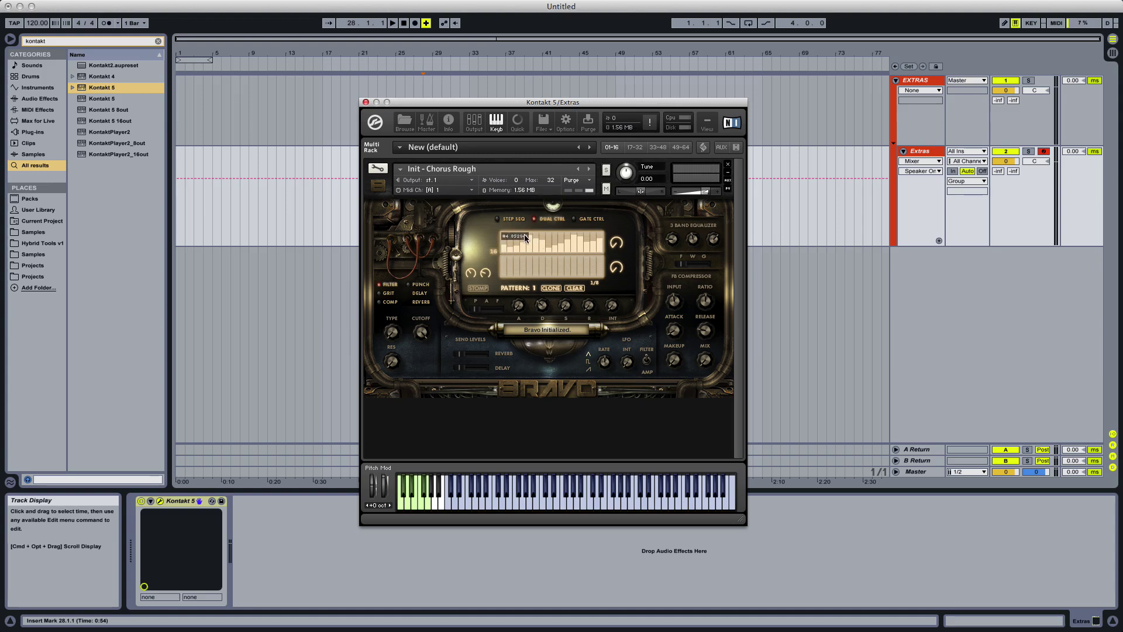
{"action": "left_click_drag", "start_coordinate": [525, 237], "coordinate": [509, 279]}
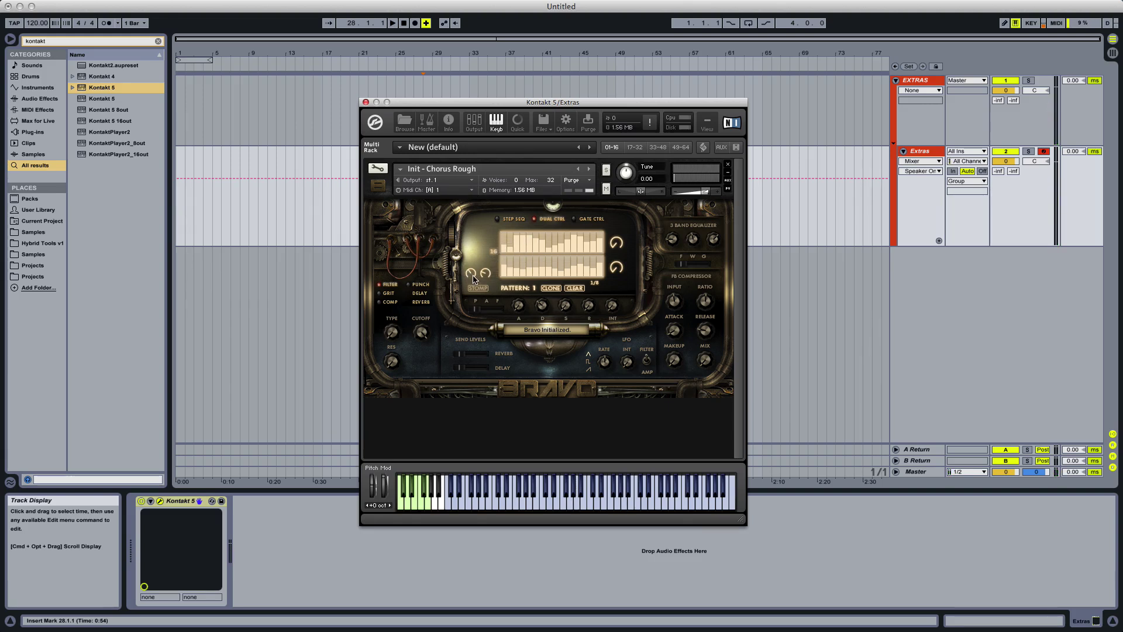
Engage Stomp for the dual control, adjust the DC1 speed, and set the DC2 speed to 6.0 x 64th
{"action": "mouse_move", "coordinate": [474, 279]}
{"action": "left_mouse_down"}
{"action": "mouse_move", "coordinate": [487, 257]}
{"action": "mouse_move", "coordinate": [485, 273]}
{"action": "mouse_move", "coordinate": [470, 277]}
{"action": "mouse_move", "coordinate": [479, 293]}
{"action": "mouse_move", "coordinate": [472, 272]}
{"action": "mouse_move", "coordinate": [487, 280]}
{"action": "mouse_move", "coordinate": [487, 269]}
{"action": "mouse_move", "coordinate": [481, 288]}
{"action": "left_mouse_up"}
{"action": "left_click_drag", "start_coordinate": [617, 248], "coordinate": [615, 201]}
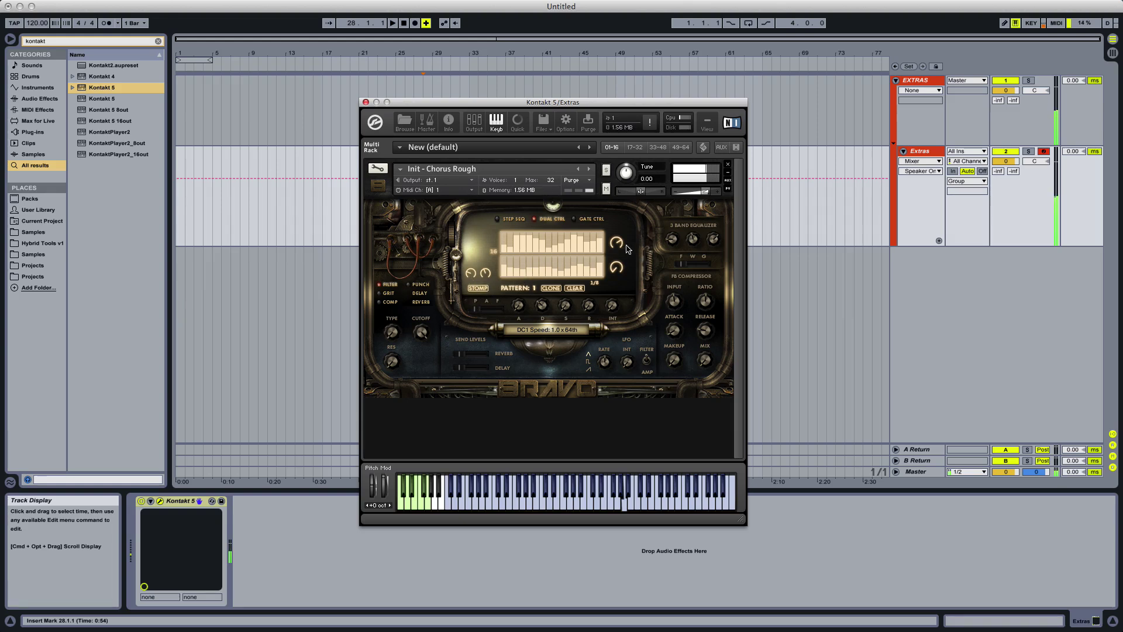
{"action": "mouse_move", "coordinate": [623, 245]}
{"action": "left_mouse_down"}
{"action": "mouse_move", "coordinate": [620, 275]}
{"action": "mouse_move", "coordinate": [617, 236]}
{"action": "mouse_move", "coordinate": [618, 249]}
{"action": "left_mouse_up"}
{"action": "left_click_drag", "start_coordinate": [601, 282], "coordinate": [605, 285]}
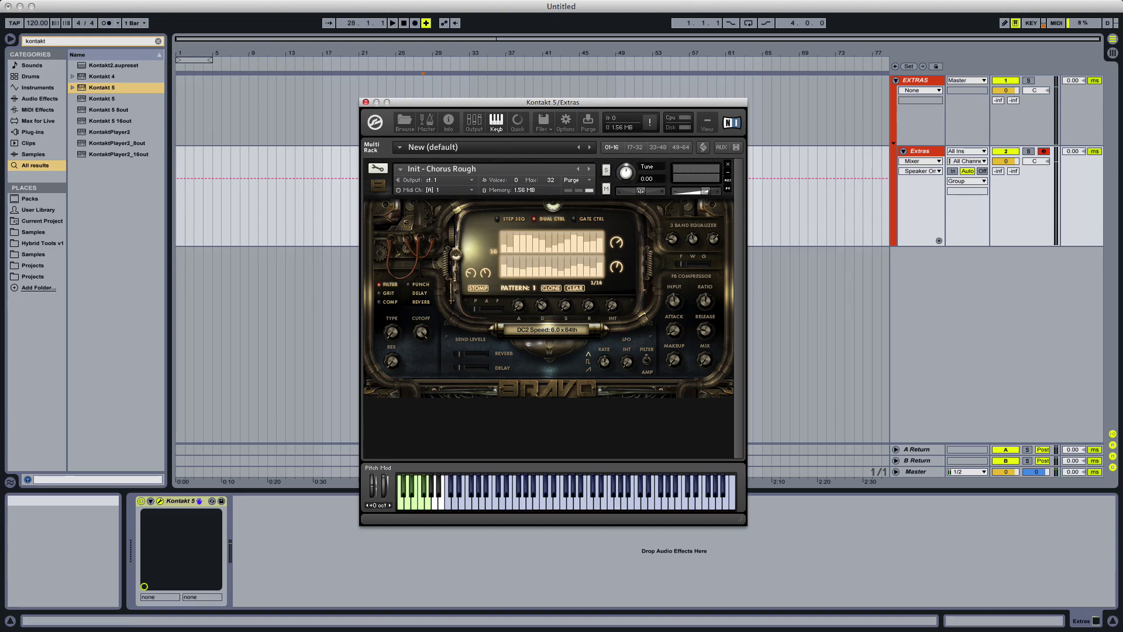
Load the Gated - Sub Defender patch and compare its Dual Ctrl and Gate Ctrl patterns
{"action": "left_click_drag", "start_coordinate": [410, 630], "coordinate": [532, 286]}
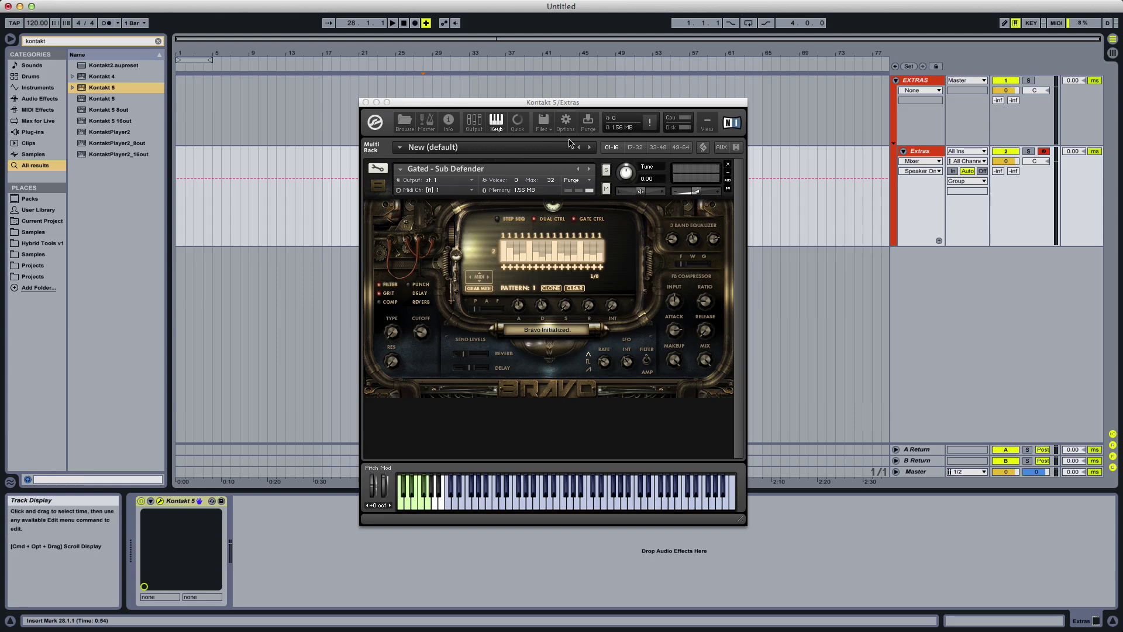
{"action": "left_click", "coordinate": [552, 220]}
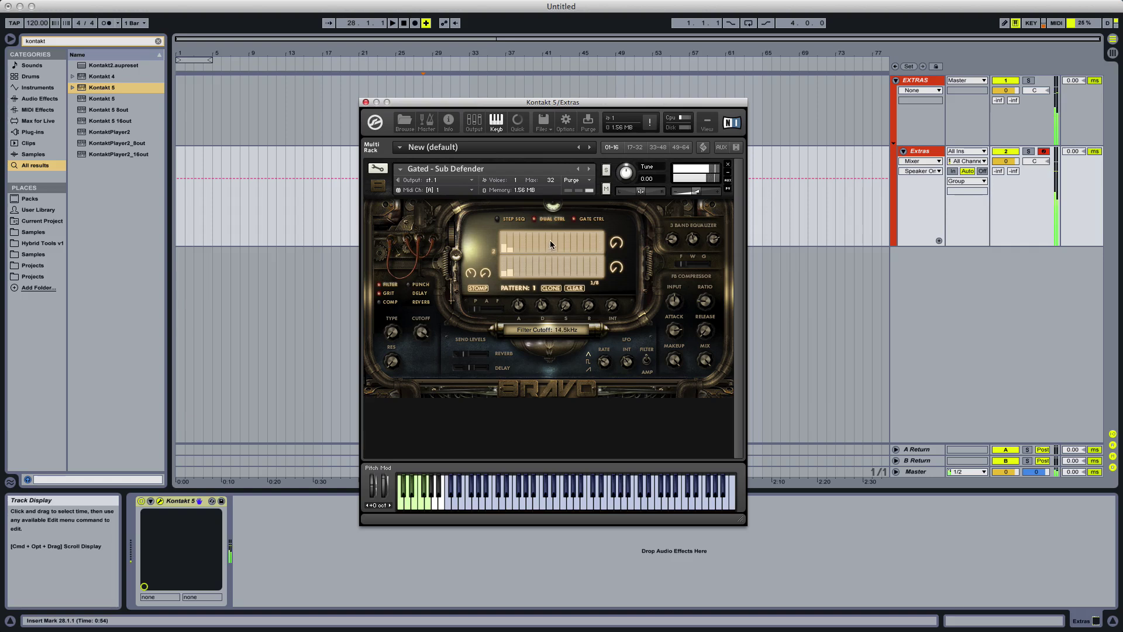
{"action": "left_click", "coordinate": [596, 219]}
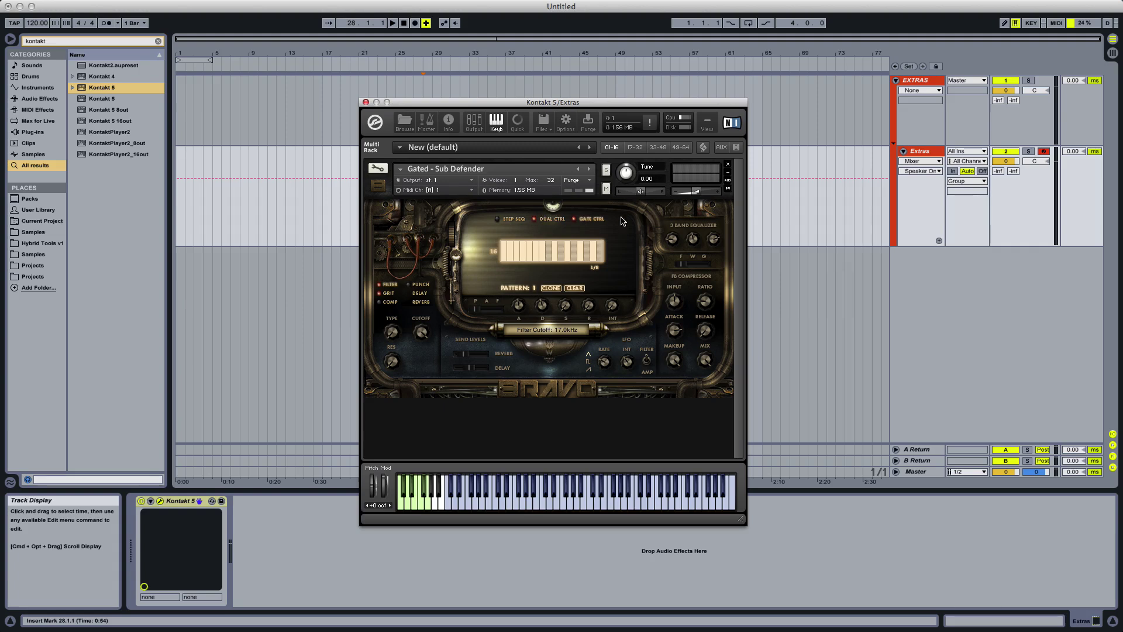
{"action": "left_click", "coordinate": [589, 220]}
{"action": "left_click", "coordinate": [560, 220]}
{"action": "left_click", "coordinate": [577, 220]}
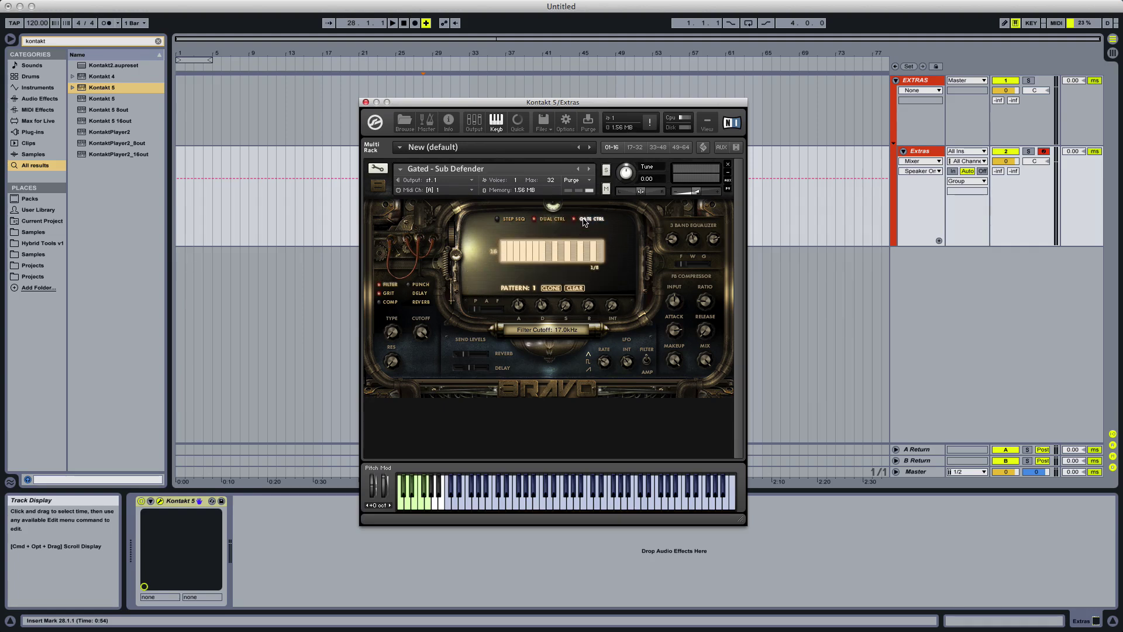
{"action": "left_click", "coordinate": [551, 219]}
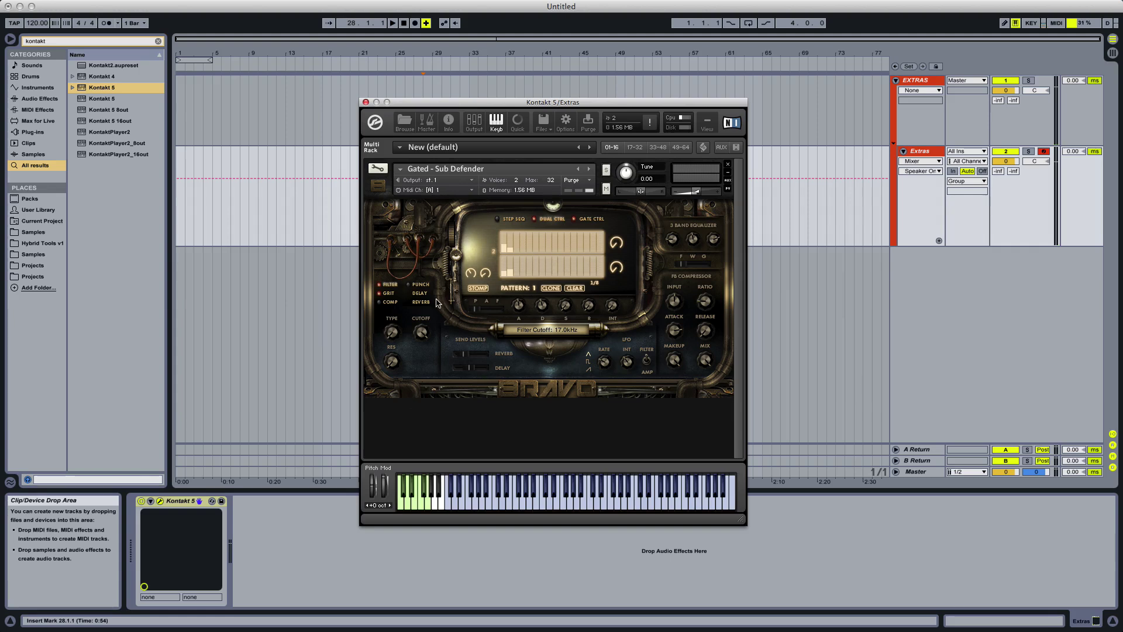
With the Grit settings shown, switch Stomp off and back on and adjust the first dual control knob
{"action": "left_click", "coordinate": [388, 293]}
{"action": "left_click", "coordinate": [485, 289]}
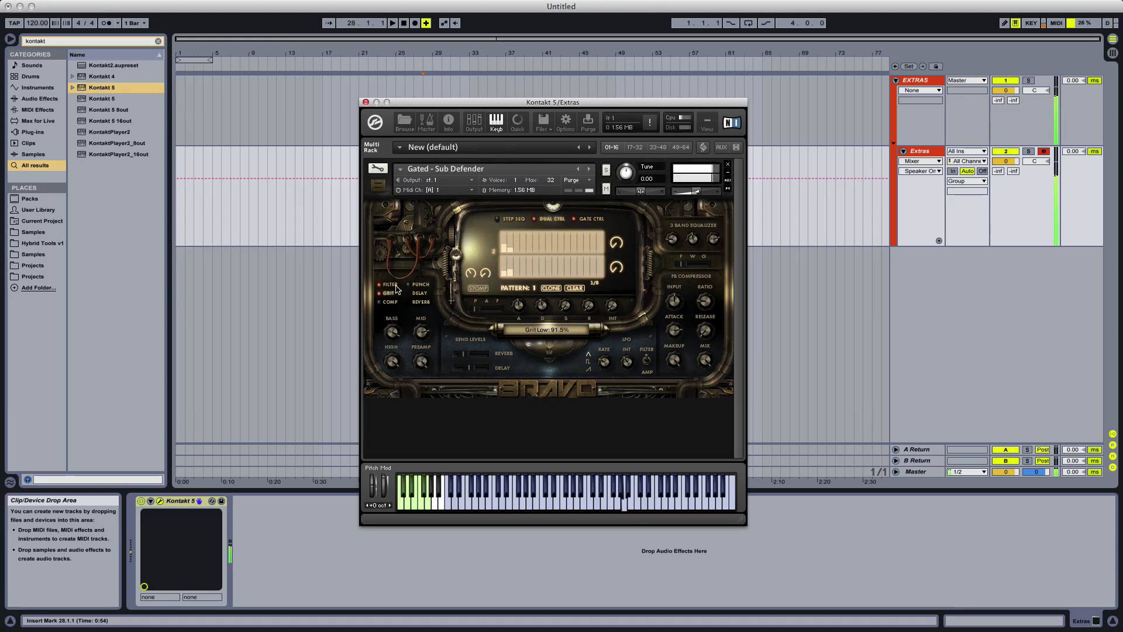
{"action": "left_click", "coordinate": [479, 289]}
{"action": "mouse_move", "coordinate": [470, 268]}
{"action": "left_mouse_down"}
{"action": "mouse_move", "coordinate": [470, 281]}
{"action": "mouse_move", "coordinate": [487, 255]}
{"action": "left_mouse_up"}
Show the Filter settings, lower Dual Res to 0.0%, and adjust the filter's resonance and cutoff
{"action": "left_click", "coordinate": [390, 284]}
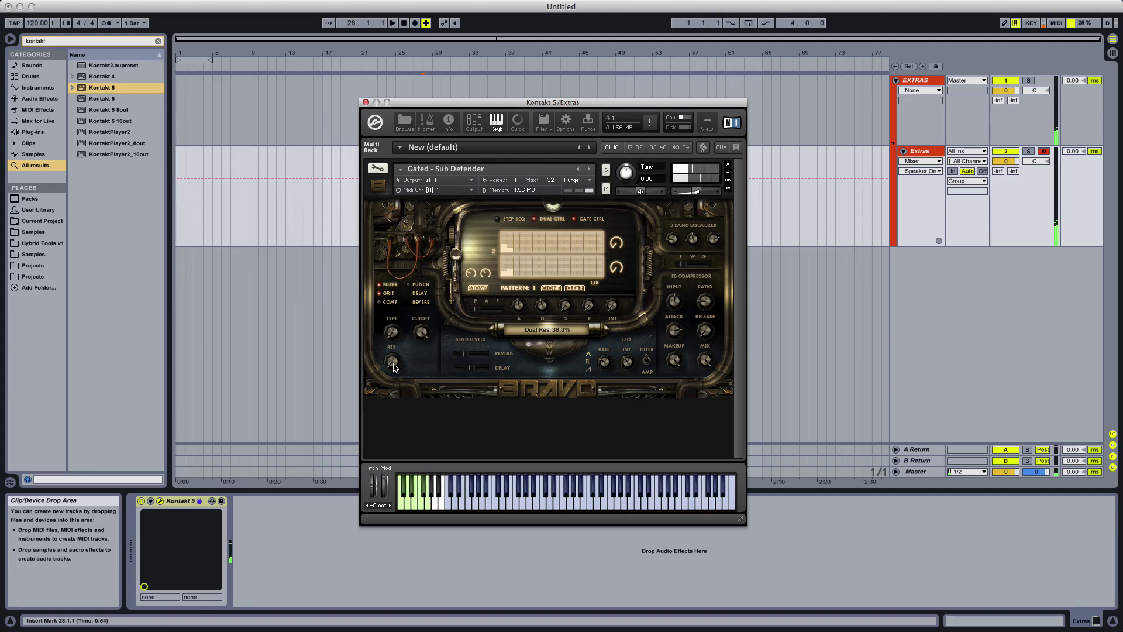
{"action": "left_click_drag", "start_coordinate": [485, 271], "coordinate": [490, 319]}
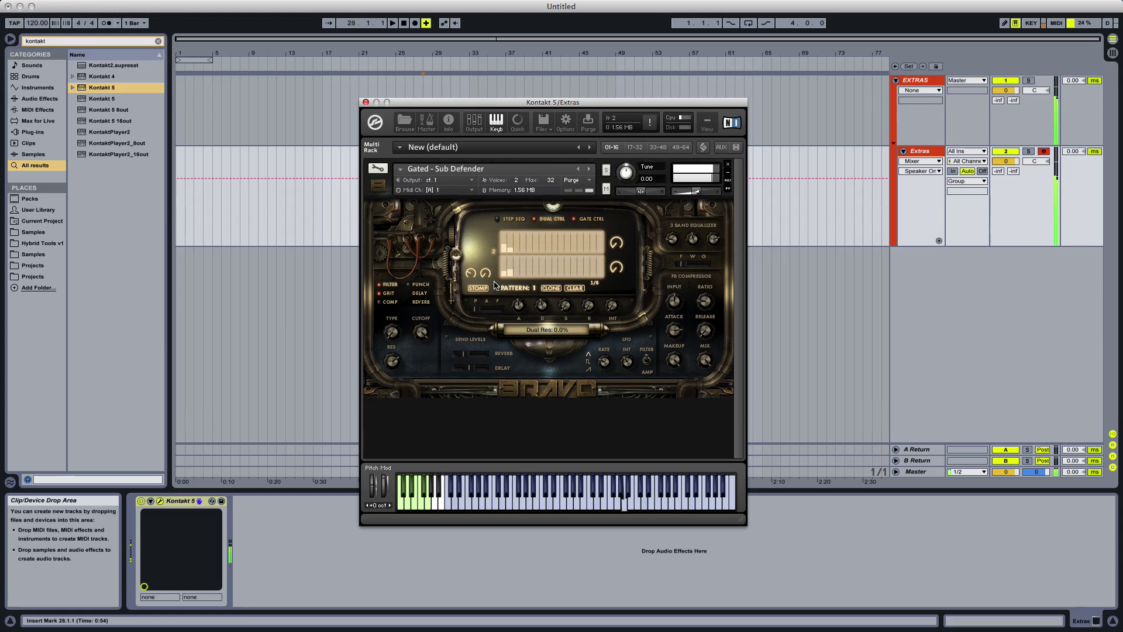
{"action": "mouse_move", "coordinate": [398, 367]}
{"action": "left_mouse_down"}
{"action": "mouse_move", "coordinate": [398, 357]}
{"action": "mouse_move", "coordinate": [397, 369]}
{"action": "left_mouse_up"}
{"action": "left_click_drag", "start_coordinate": [420, 331], "coordinate": [423, 377]}
{"action": "left_click_drag", "start_coordinate": [423, 332], "coordinate": [414, 360]}
{"action": "mouse_move", "coordinate": [486, 281]}
{"action": "left_mouse_down"}
{"action": "mouse_move", "coordinate": [473, 272]}
{"action": "mouse_move", "coordinate": [472, 284]}
{"action": "left_mouse_up"}
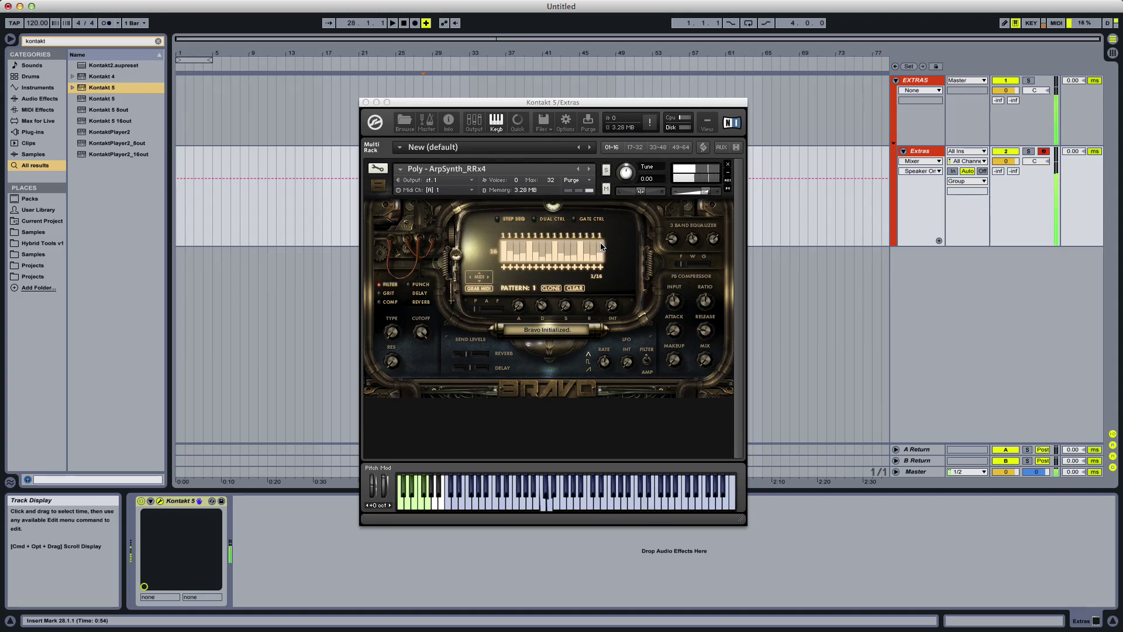
Turn on Step Seq in the Poly - ArpSynth_RRx4 patch and change the note numbers above several steps
{"action": "left_click", "coordinate": [496, 219]}
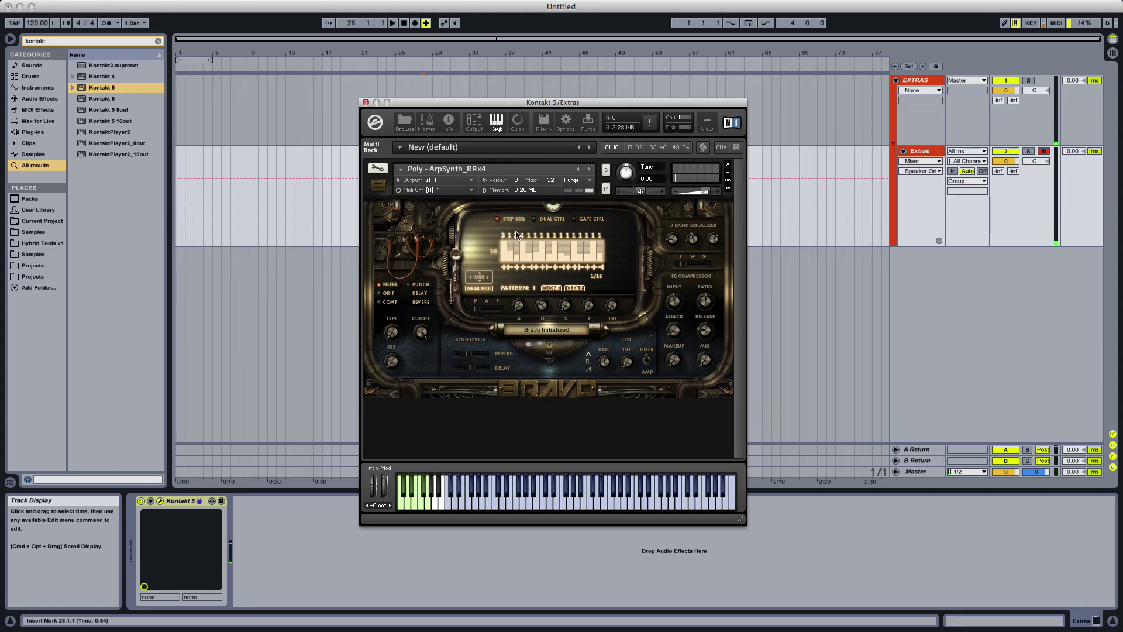
{"action": "left_click", "coordinate": [530, 236]}
{"action": "left_click", "coordinate": [530, 236]}
{"action": "left_click", "coordinate": [581, 235]}
{"action": "left_click", "coordinate": [581, 235]}
Move the Kontakt window aside and insert a new MIDI track below the Extras track
{"action": "left_click_drag", "start_coordinate": [537, 97], "coordinate": [552, 97]}
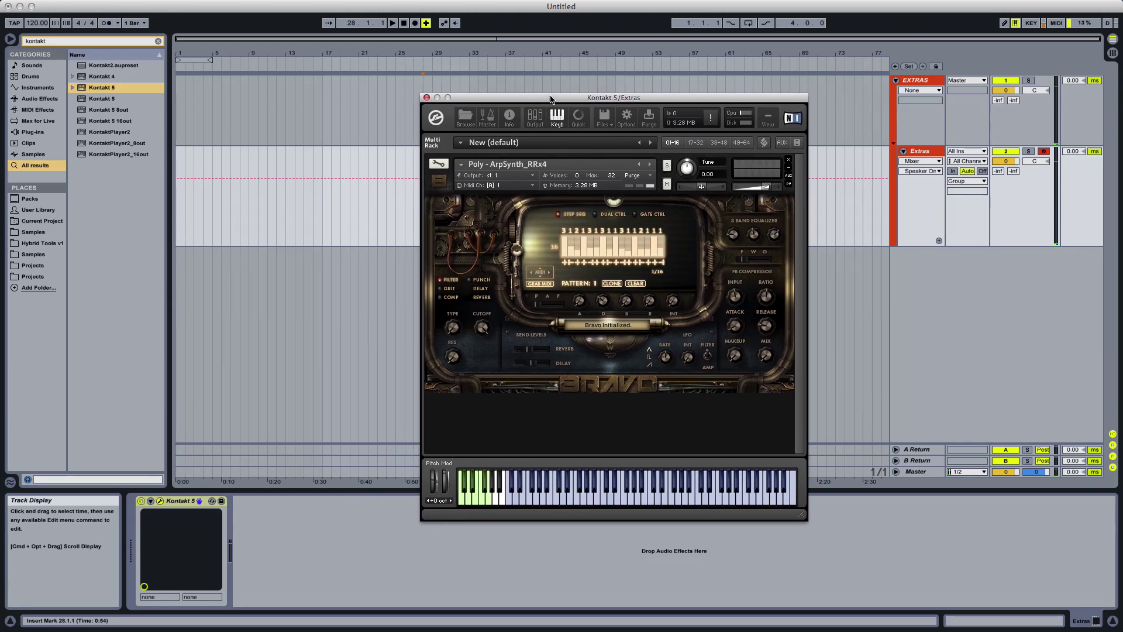
{"action": "right_click", "coordinate": [955, 303]}
{"action": "left_click", "coordinate": [963, 315]}
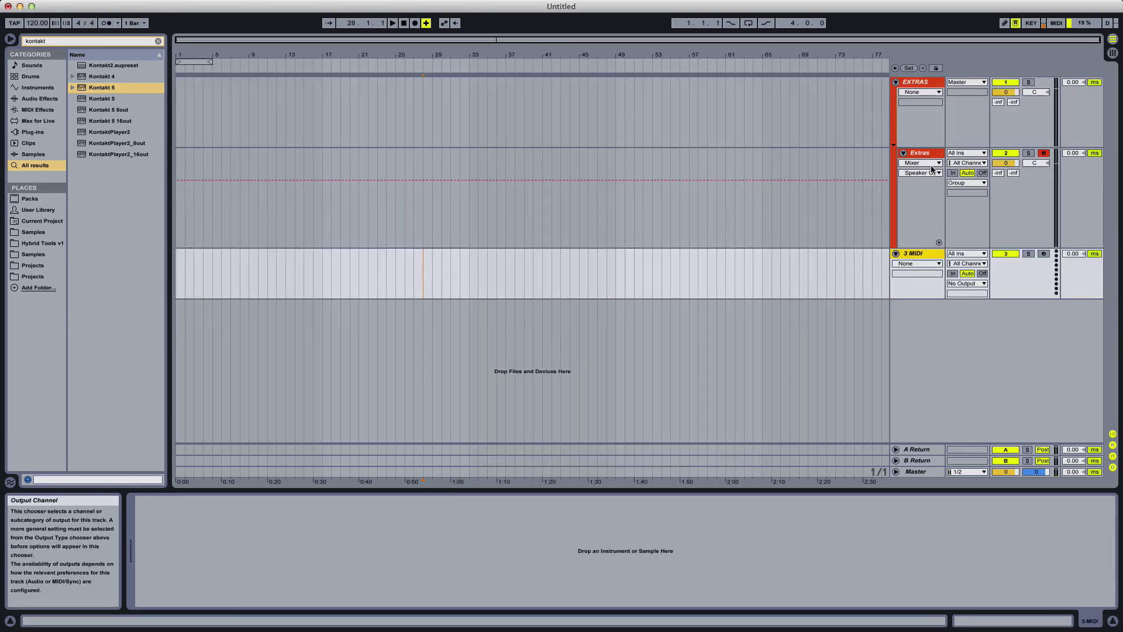
Grab the step sequencer's MIDI pattern from Kontakt and place it at bar 1 of the new MIDI track
{"action": "left_click", "coordinate": [413, 246]}
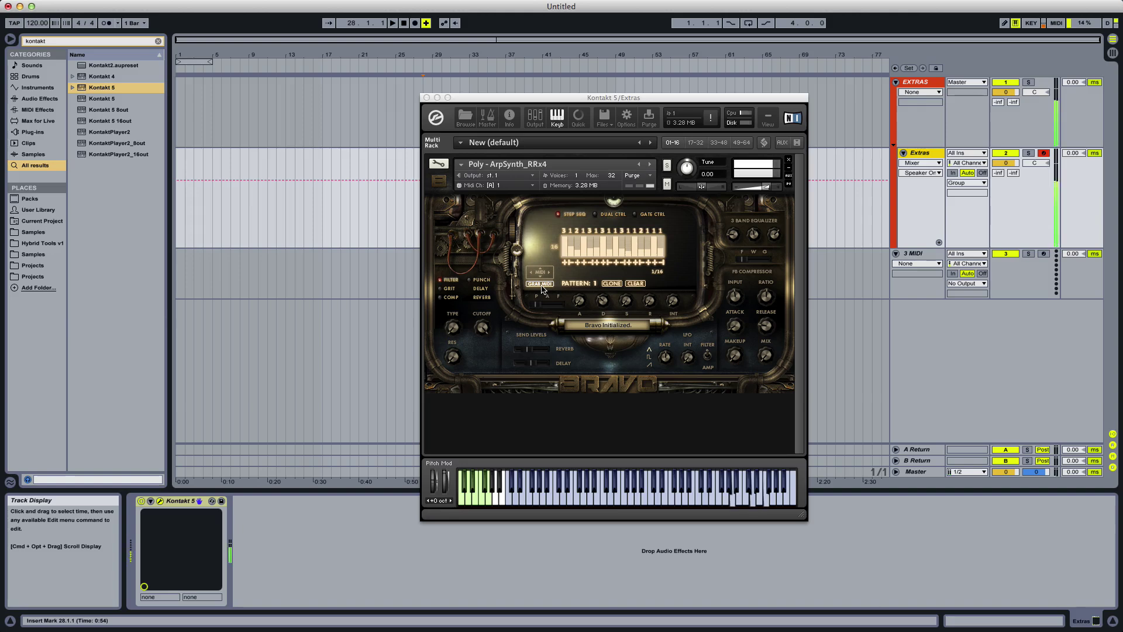
{"action": "left_click", "coordinate": [541, 273]}
{"action": "left_click_drag", "start_coordinate": [541, 273], "coordinate": [183, 283]}
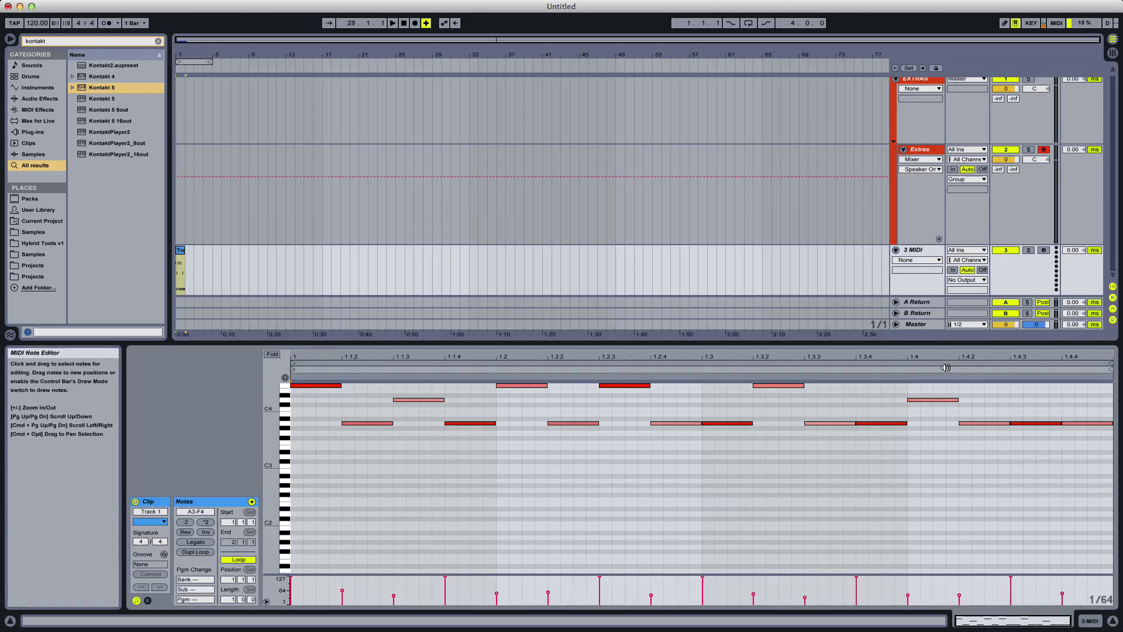
{"action": "scroll", "coordinate": [632, 449], "scroll_direction": "up", "scroll_amount": 1}
Return to Kontakt on the Extras track and place a second grabbed MIDI pattern at bar 2 of the MIDI track
{"action": "left_click", "coordinate": [913, 149]}
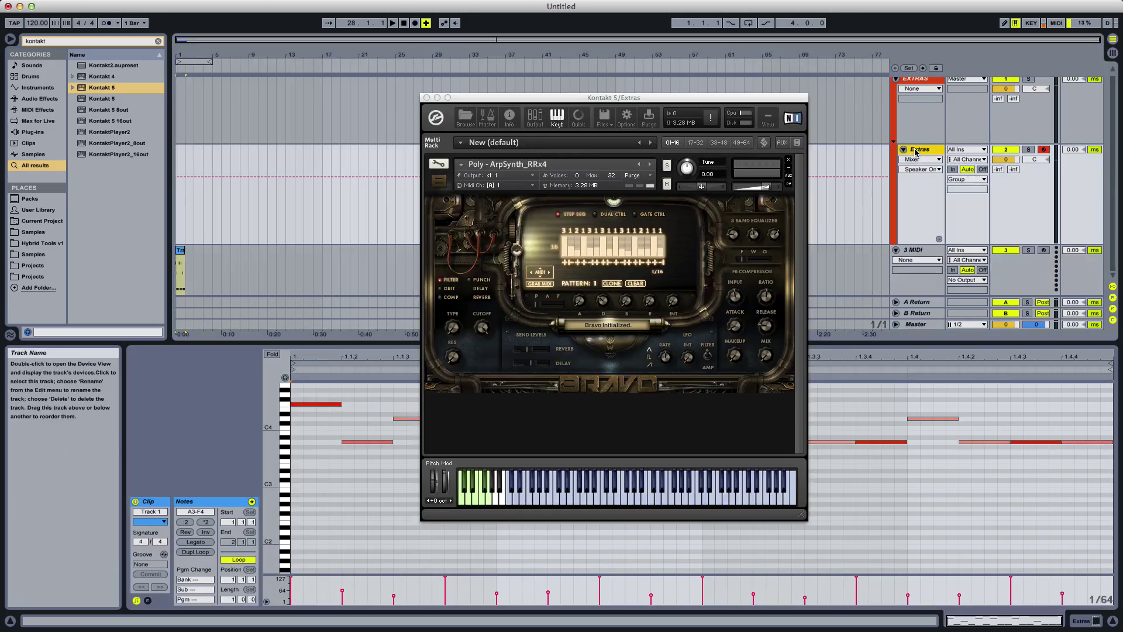
{"action": "left_click", "coordinate": [539, 274]}
{"action": "left_click_drag", "start_coordinate": [539, 276], "coordinate": [190, 271]}
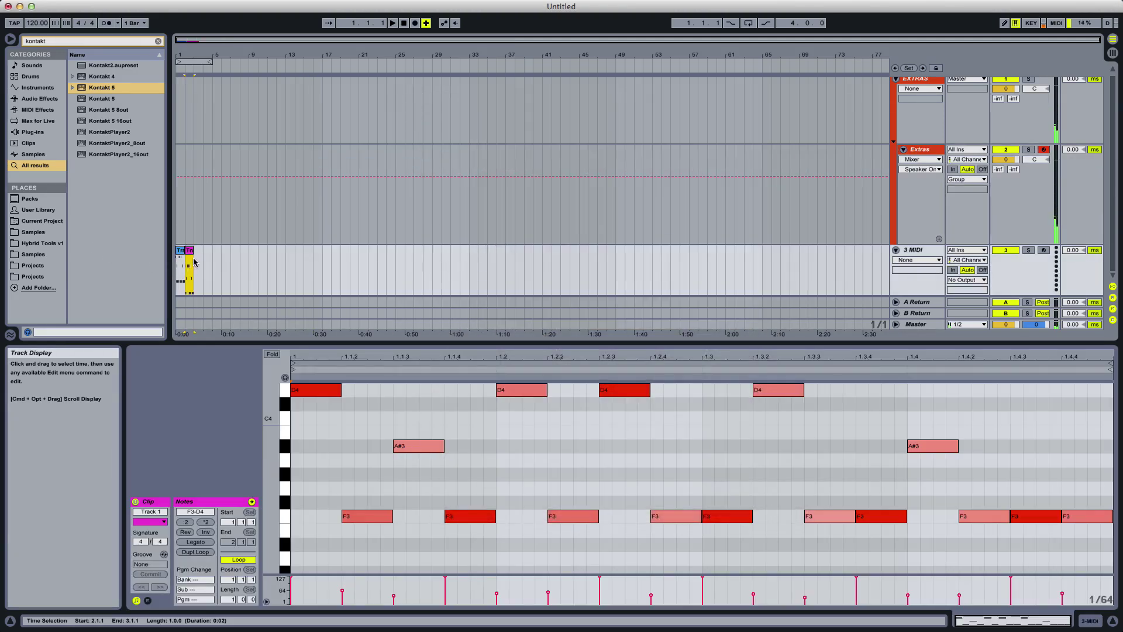
Place a third grabbed MIDI pattern at bar 3 of the MIDI track and show its notes
{"action": "left_click", "coordinate": [924, 151]}
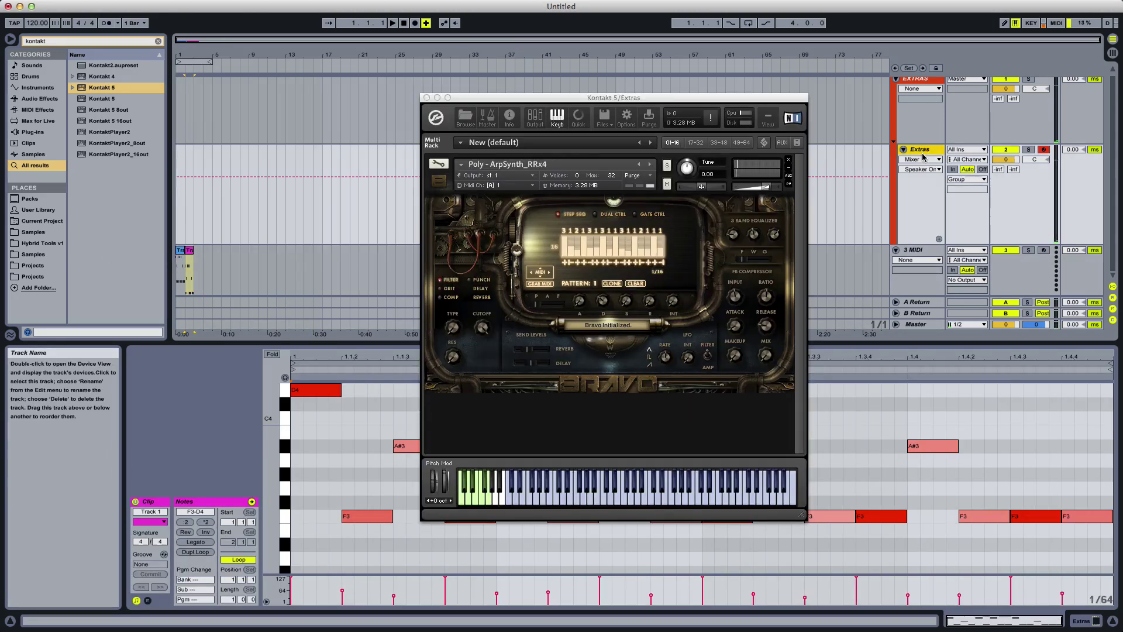
{"action": "left_click", "coordinate": [539, 275]}
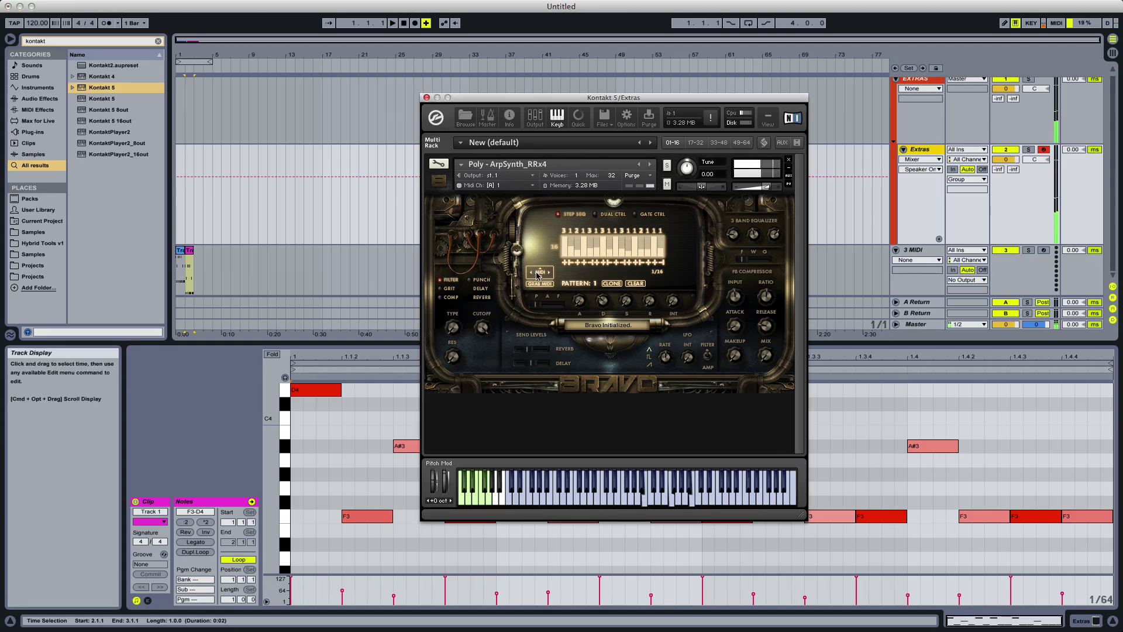
{"action": "left_click_drag", "start_coordinate": [538, 275], "coordinate": [189, 252]}
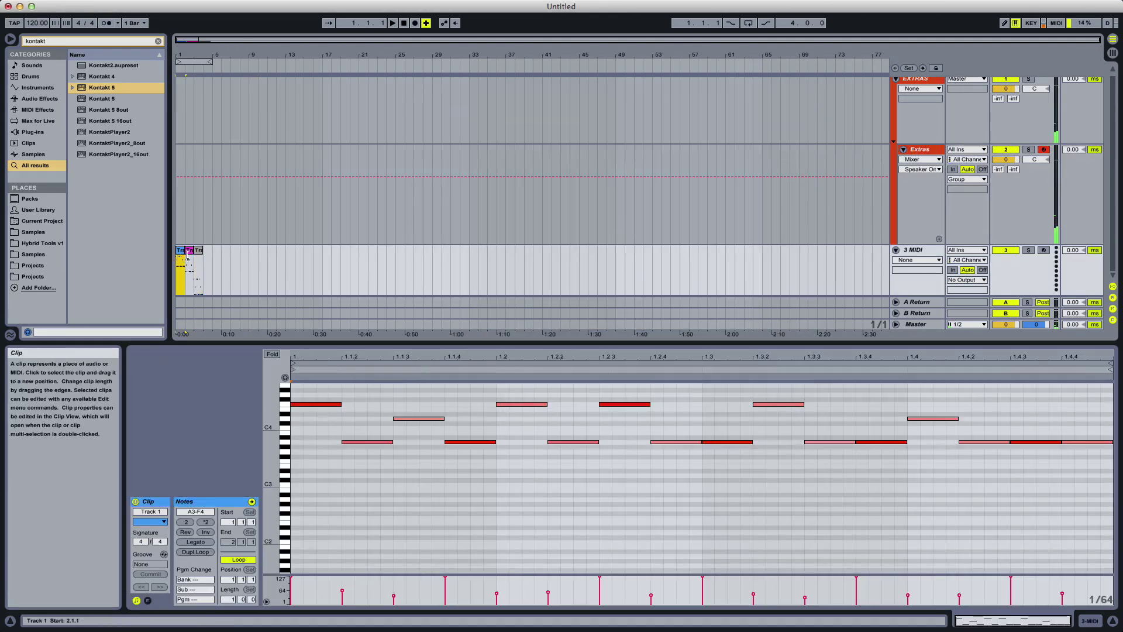
{"action": "left_click", "coordinate": [199, 261]}
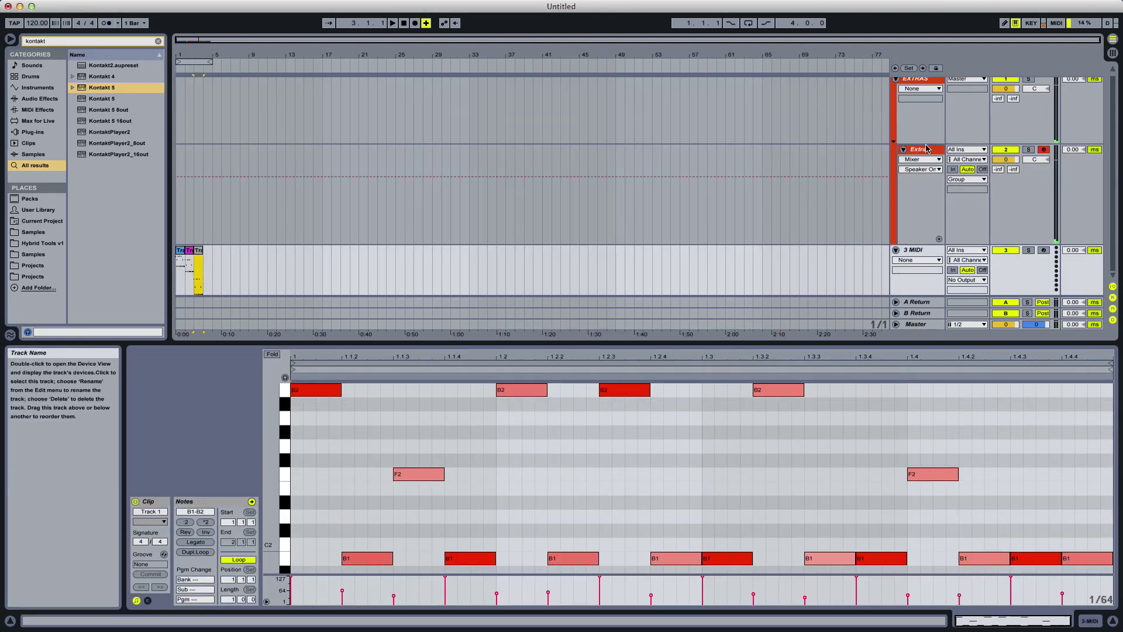
Return to Kontakt and audition the Bass - Initiation Chase and Bass - Stepping Rhythm patches, trying the P/A/F slider
{"action": "left_click", "coordinate": [924, 149]}
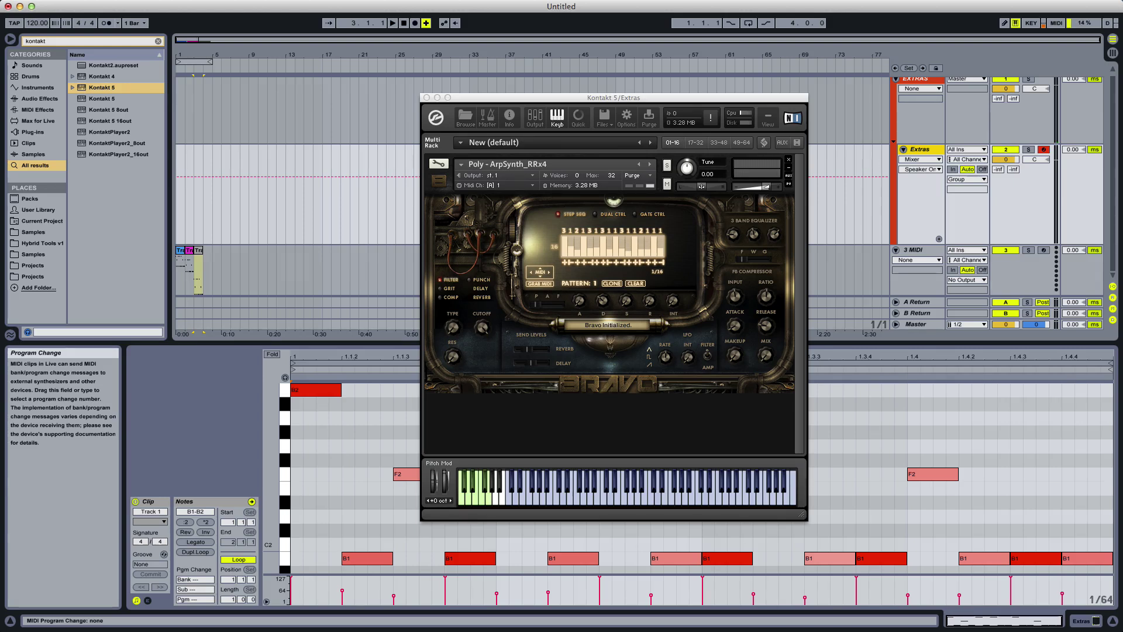
{"action": "left_click_drag", "start_coordinate": [273, 421], "coordinate": [458, 337]}
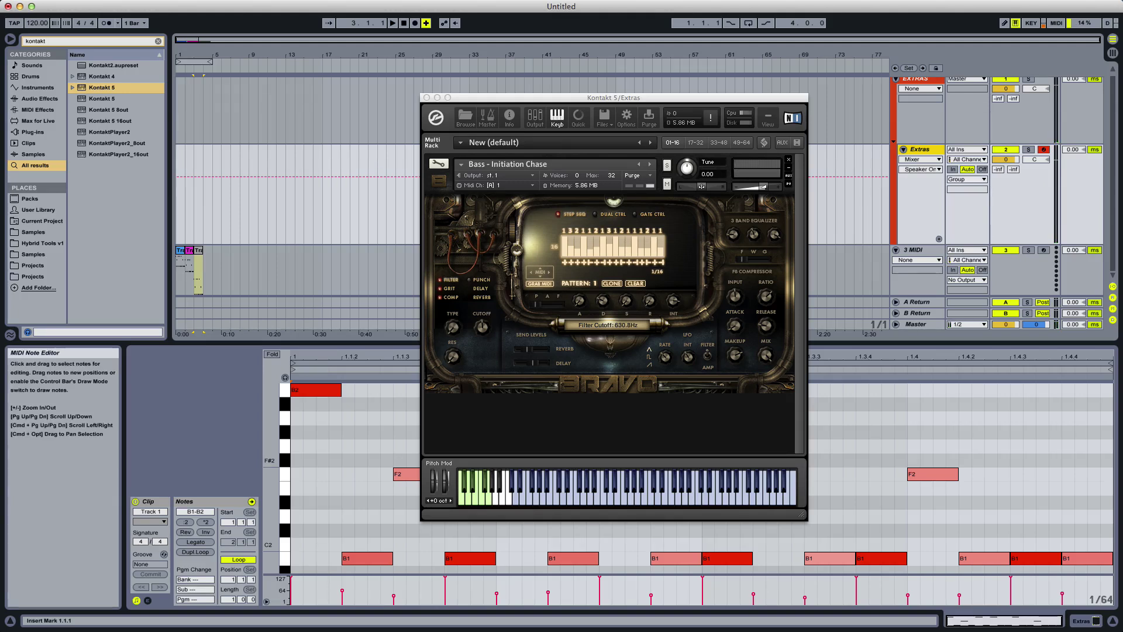
{"action": "left_click_drag", "start_coordinate": [344, 560], "coordinate": [652, 360]}
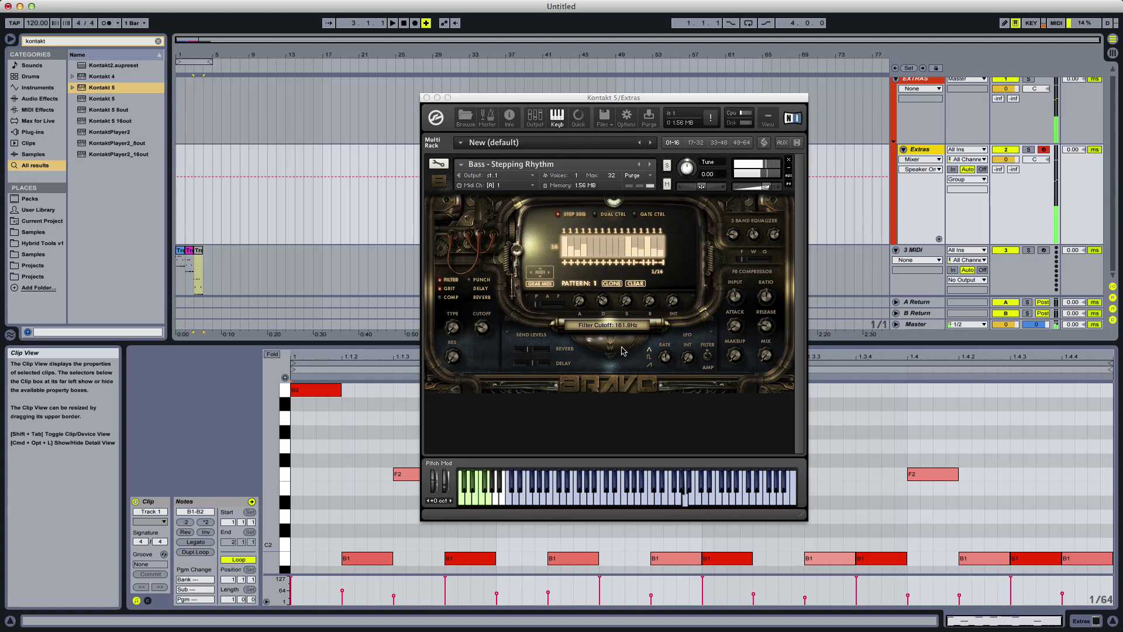
{"action": "left_click_drag", "start_coordinate": [536, 304], "coordinate": [549, 305]}
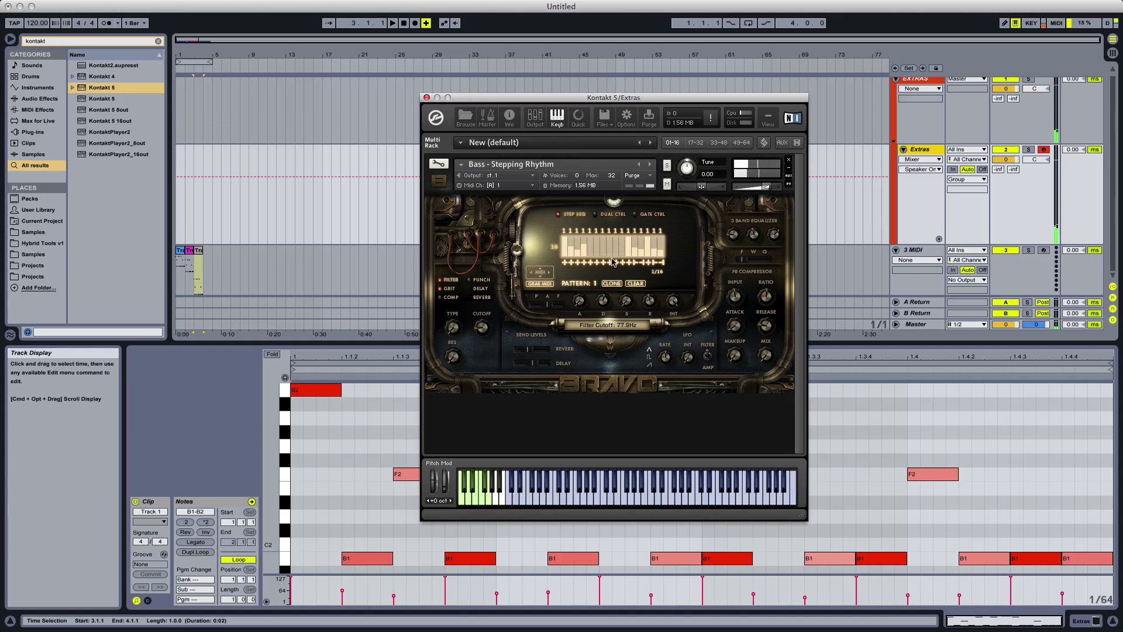
Load the Riff - Battle 13 patch, adjust its filter LFO intensity and cutoff, and set the LFO rate to 19.0 x 64th
{"action": "left_click_drag", "start_coordinate": [237, 631], "coordinate": [620, 336]}
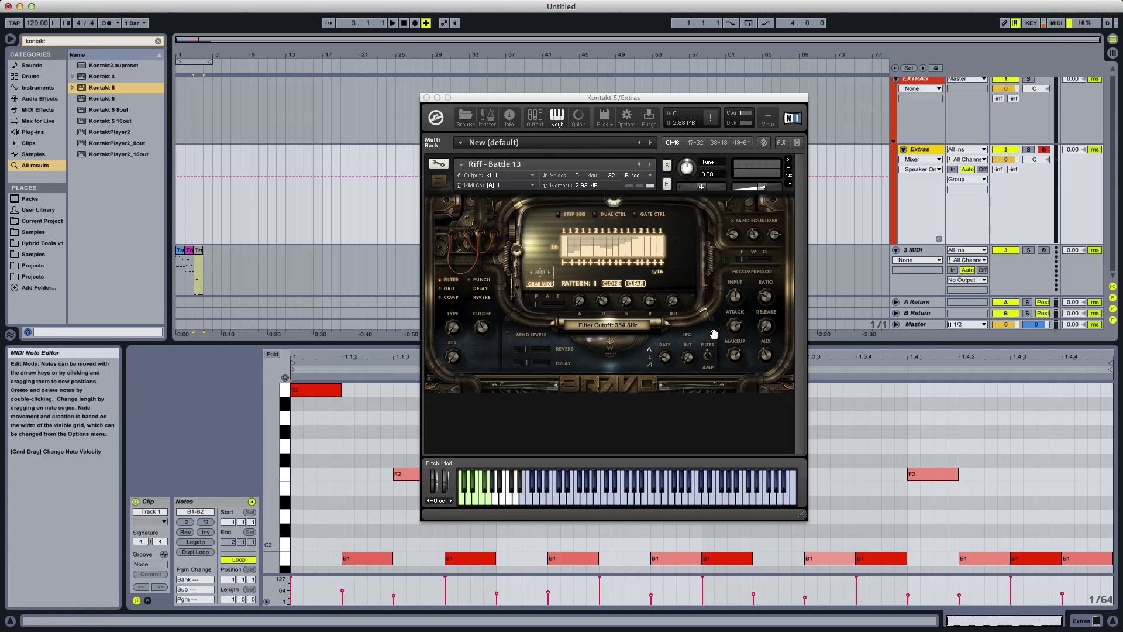
{"action": "left_click", "coordinate": [709, 360]}
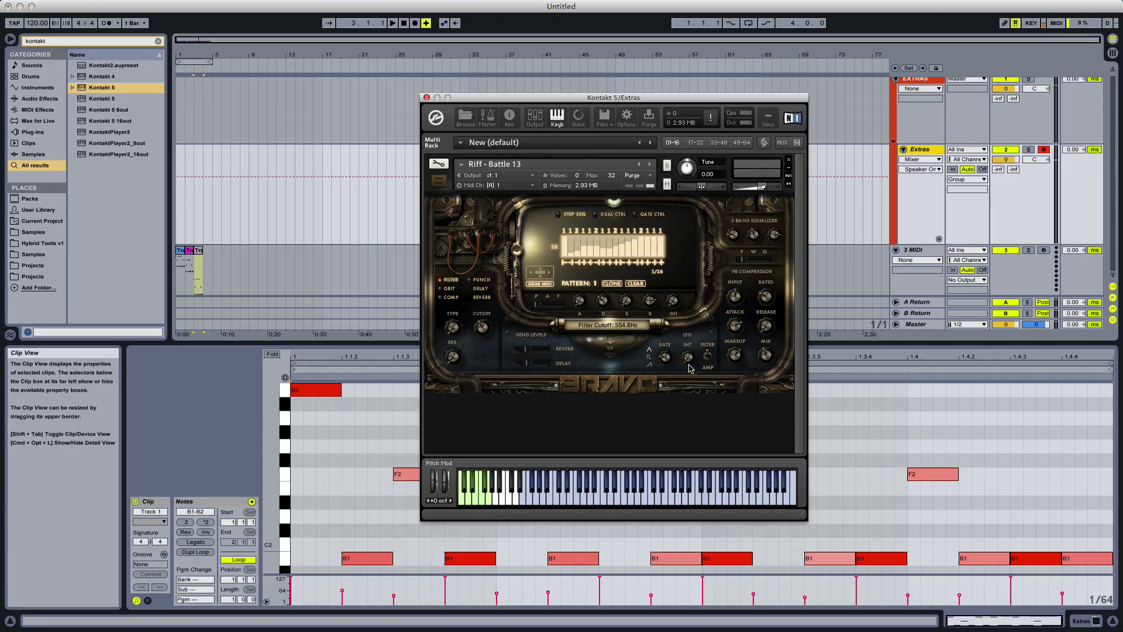
{"action": "left_click_drag", "start_coordinate": [689, 364], "coordinate": [689, 287]}
{"action": "left_click_drag", "start_coordinate": [482, 328], "coordinate": [486, 336]}
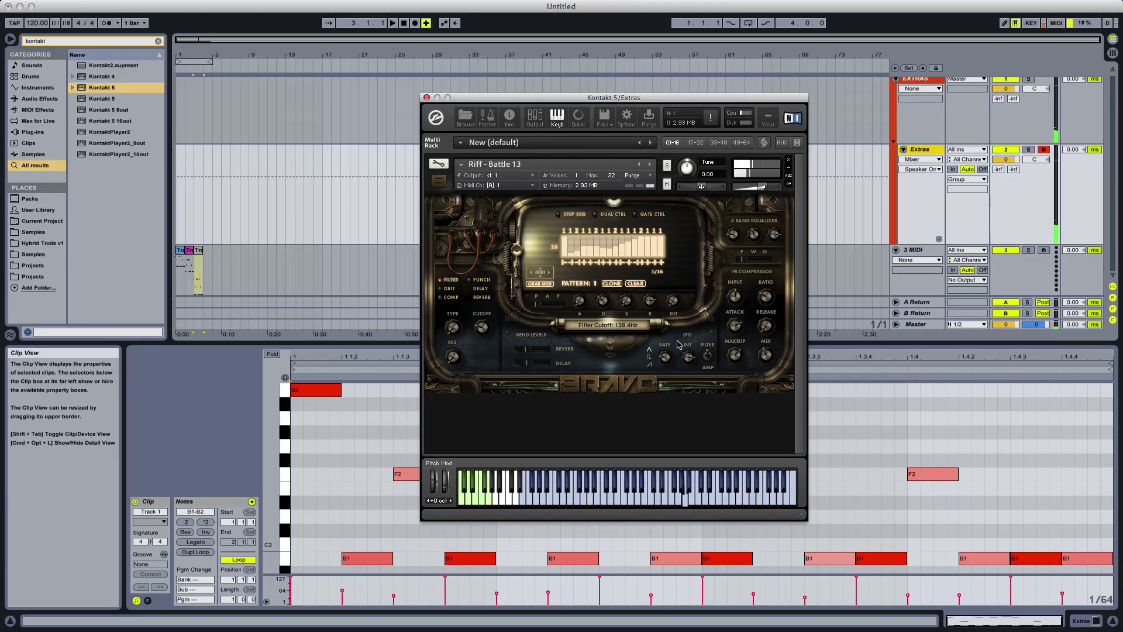
{"action": "left_click_drag", "start_coordinate": [674, 363], "coordinate": [678, 337]}
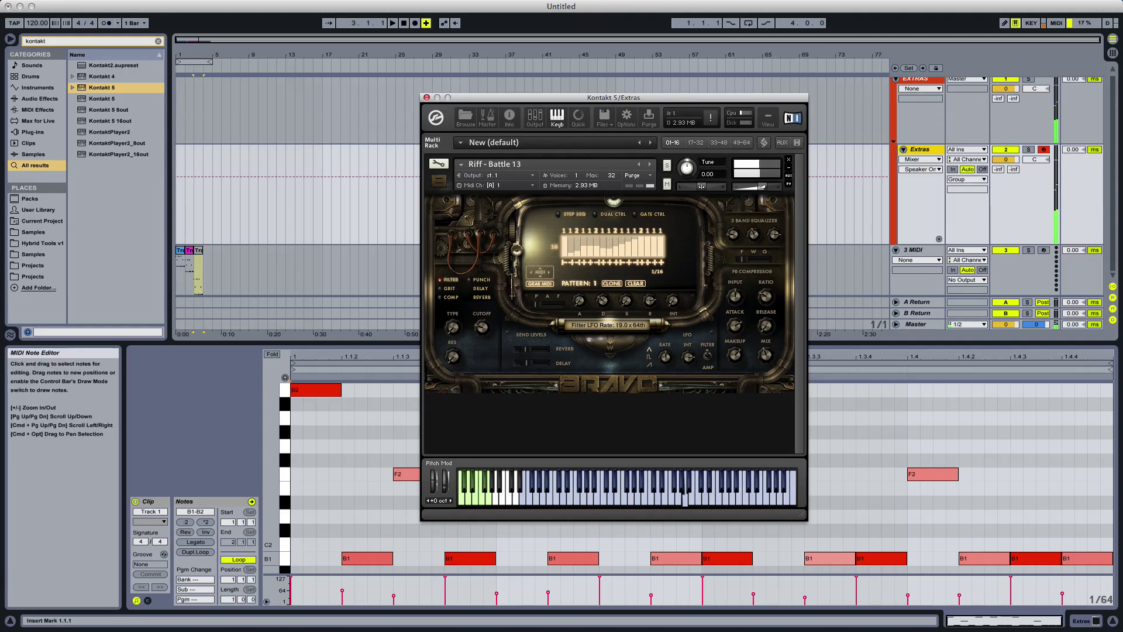
{"action": "key", "text": "super+Tab"}
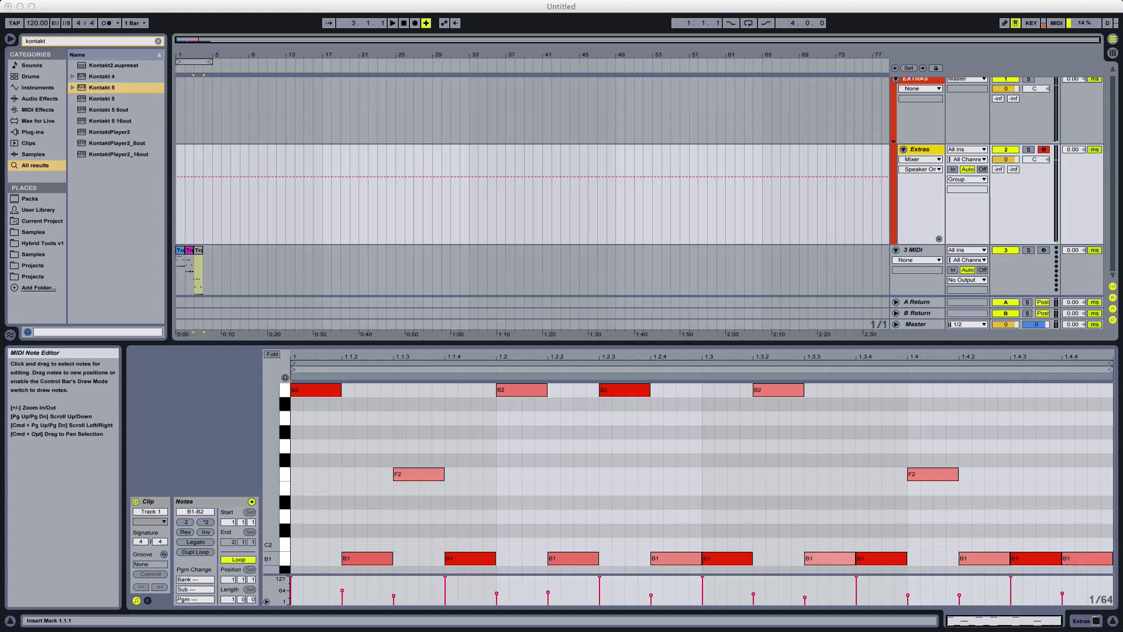
Return to Kontakt and load the Pad - Desolate Surroundings patch followed by Pad - Distopic Skyline, auditioning each
{"action": "key", "text": "super+Tab"}
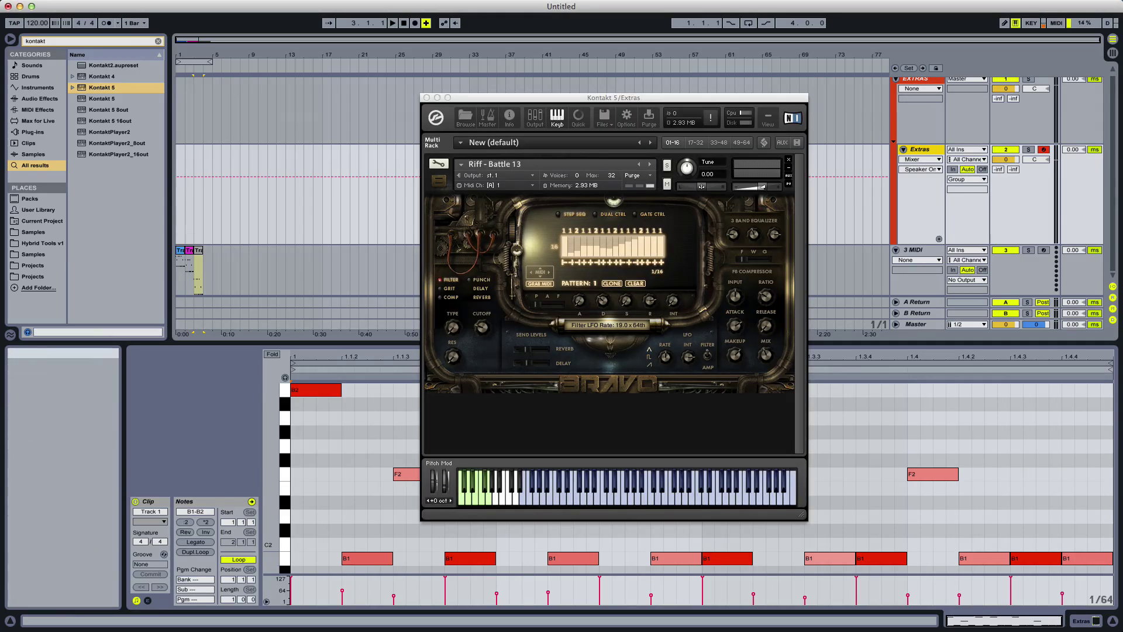
{"action": "left_click_drag", "start_coordinate": [508, 334], "coordinate": [629, 326]}
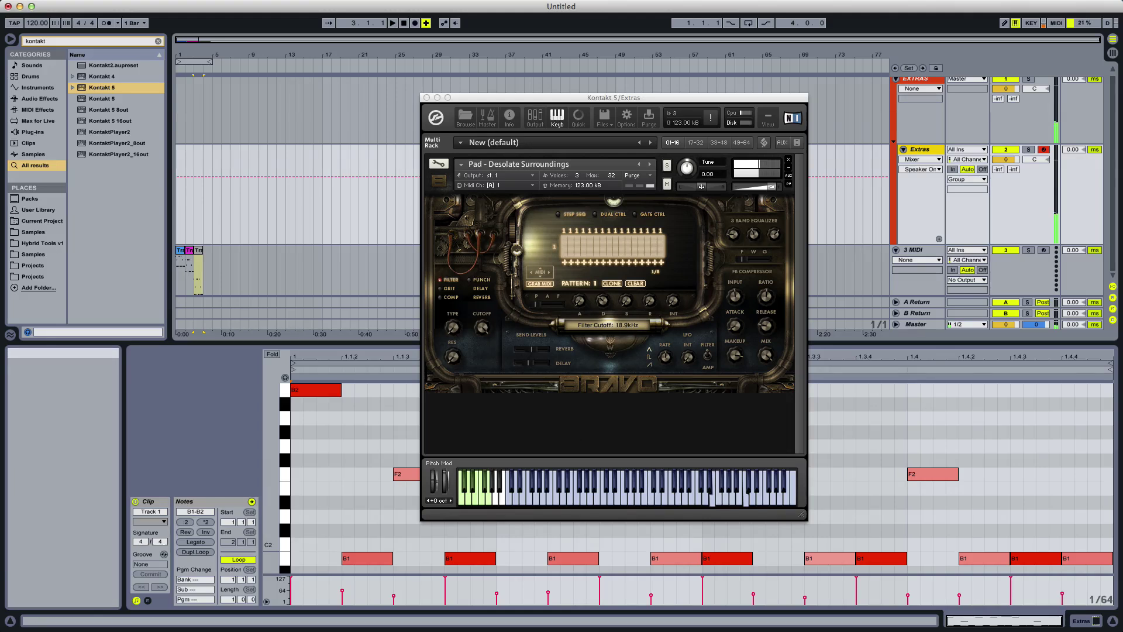
{"action": "key", "text": "super+Tab"}
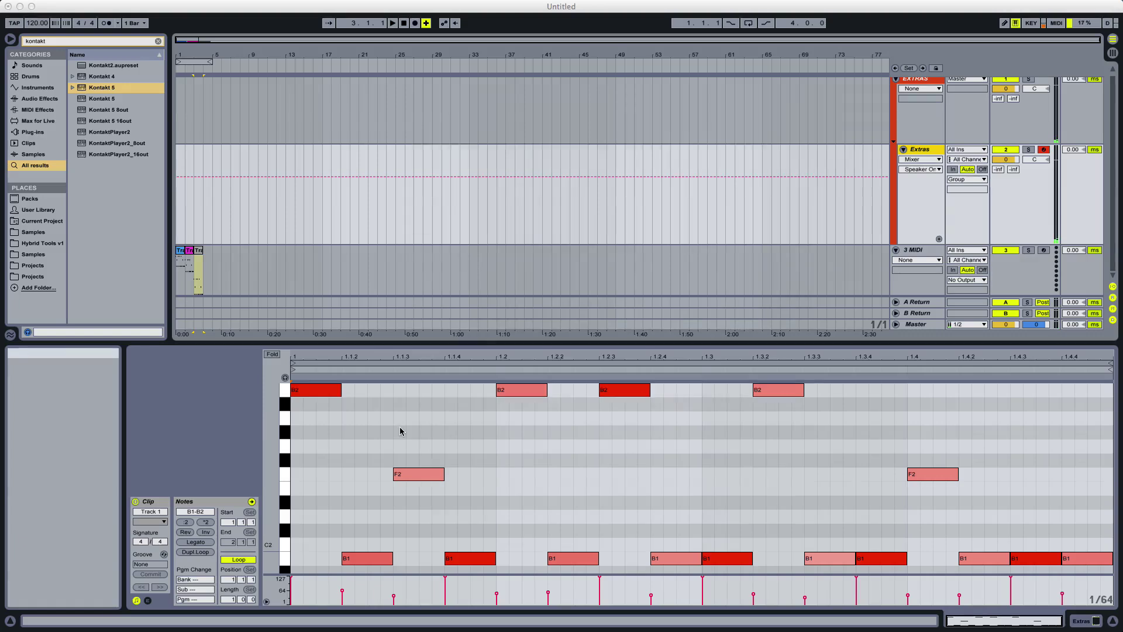
{"action": "key", "text": "super+Tab"}
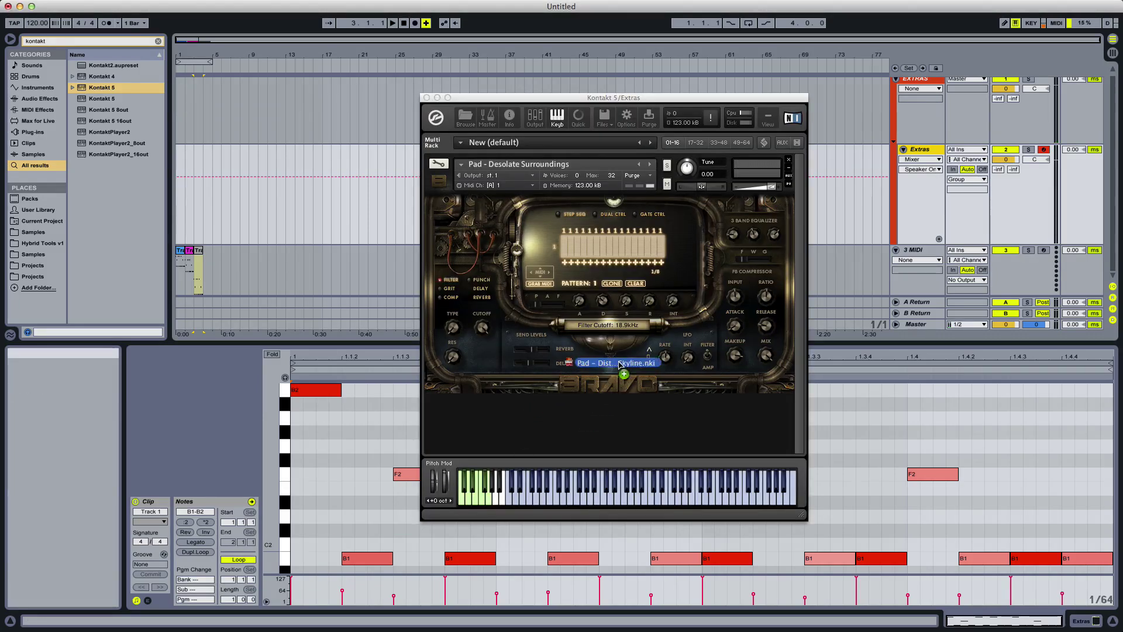
{"action": "left_click", "coordinate": [614, 369]}
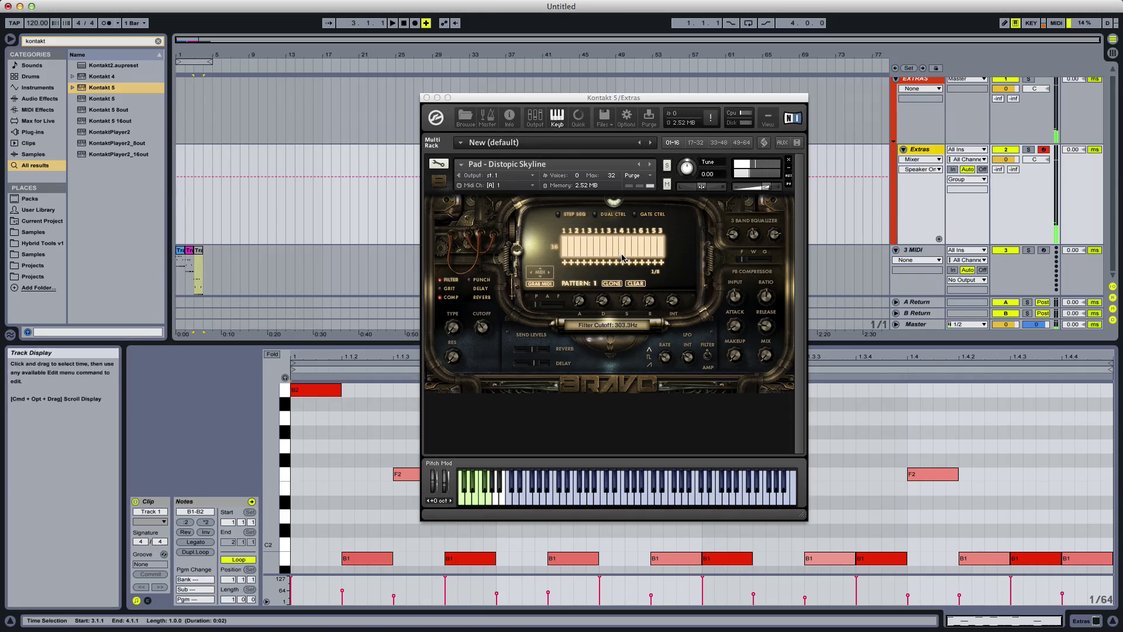
Turn on dual control for the Distopic Skyline pad, adjust the upper pattern's amount, and enable and tweak Stomp
{"action": "left_click", "coordinate": [599, 216]}
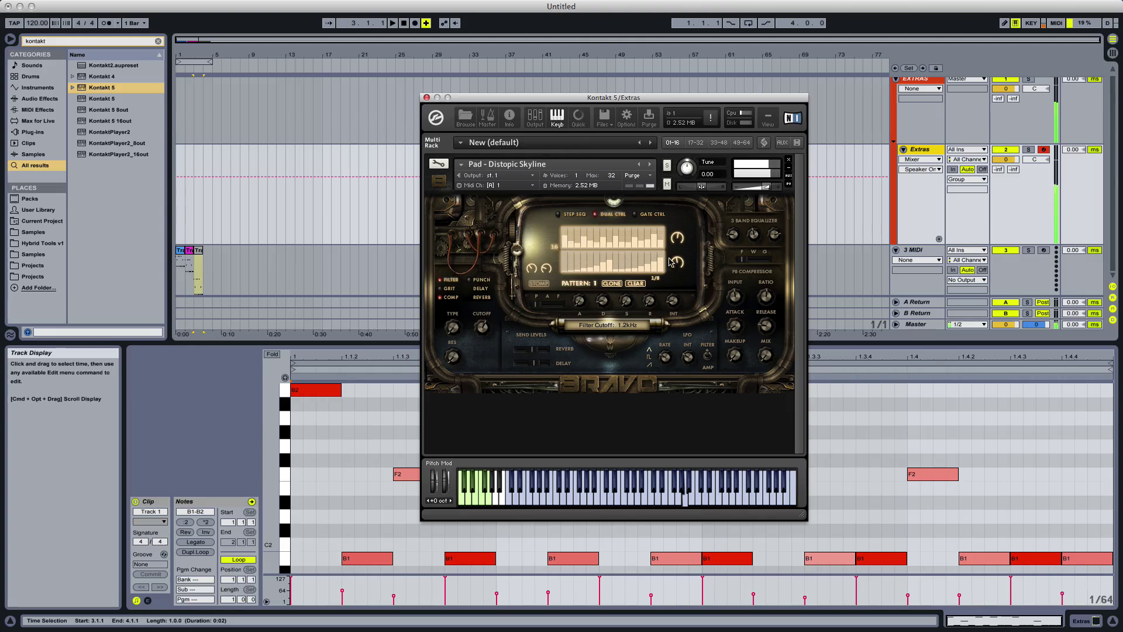
{"action": "left_click_drag", "start_coordinate": [679, 242], "coordinate": [679, 237]}
{"action": "left_click", "coordinate": [535, 285]}
{"action": "left_click_drag", "start_coordinate": [533, 269], "coordinate": [534, 263]}
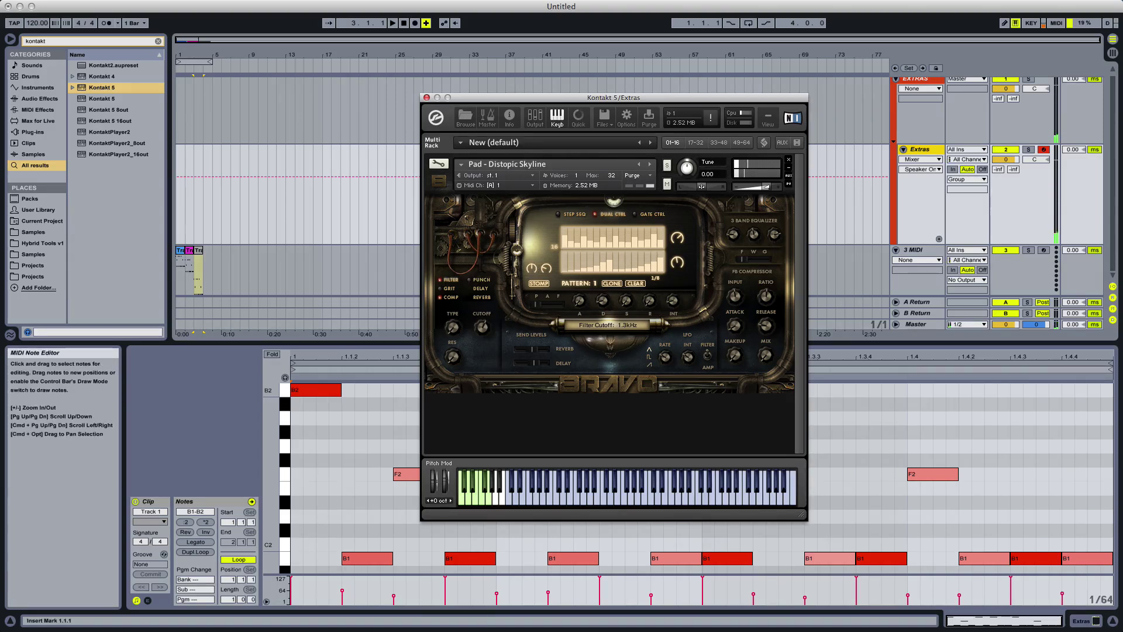
Load the Init - Chorus Rough patch in place of the Distopic Skyline pad and audition it
{"action": "key", "text": "super+alt+p"}
{"action": "key", "text": "super+alt+p"}
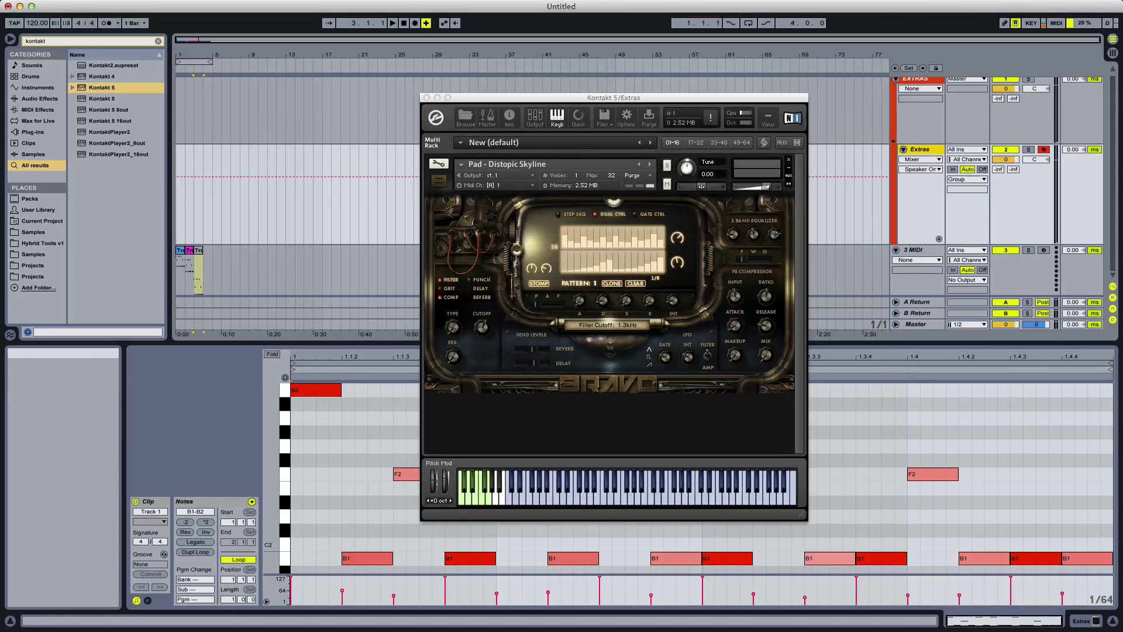
{"action": "left_click_drag", "start_coordinate": [583, 354], "coordinate": [585, 353]}
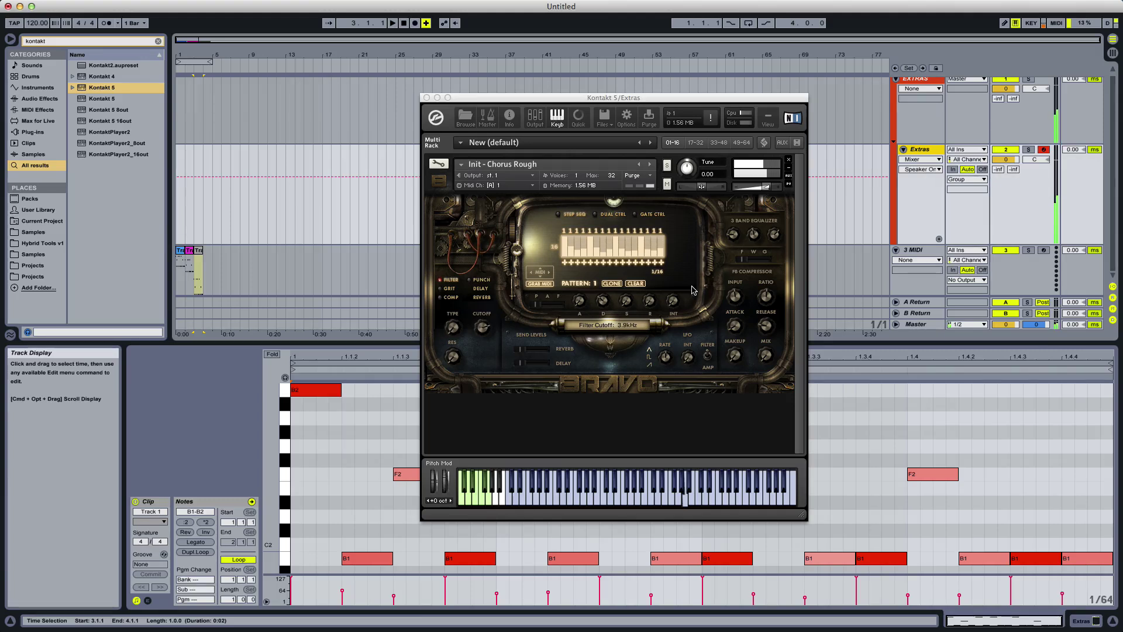
Draw both dual control patterns for Chorus Rough and enable Grit with preamp at 75.5% and high at 74.5%
{"action": "left_click", "coordinate": [599, 216]}
{"action": "left_click", "coordinate": [607, 217]}
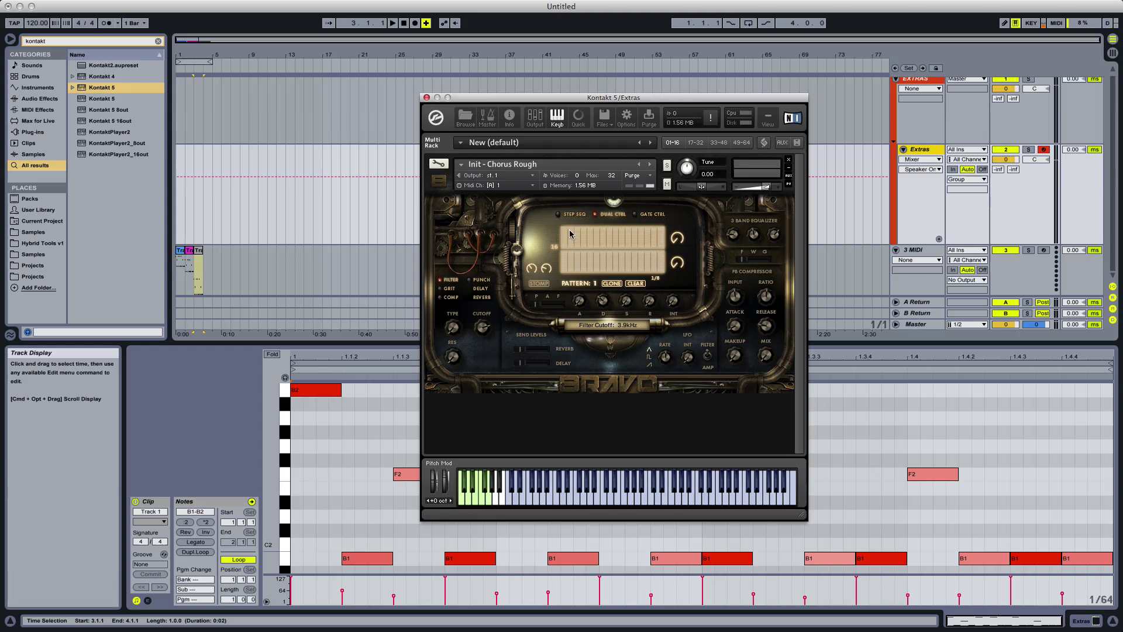
{"action": "mouse_move", "coordinate": [597, 239]}
{"action": "left_mouse_down"}
{"action": "mouse_move", "coordinate": [638, 237]}
{"action": "mouse_move", "coordinate": [567, 266]}
{"action": "mouse_move", "coordinate": [648, 267]}
{"action": "left_mouse_up"}
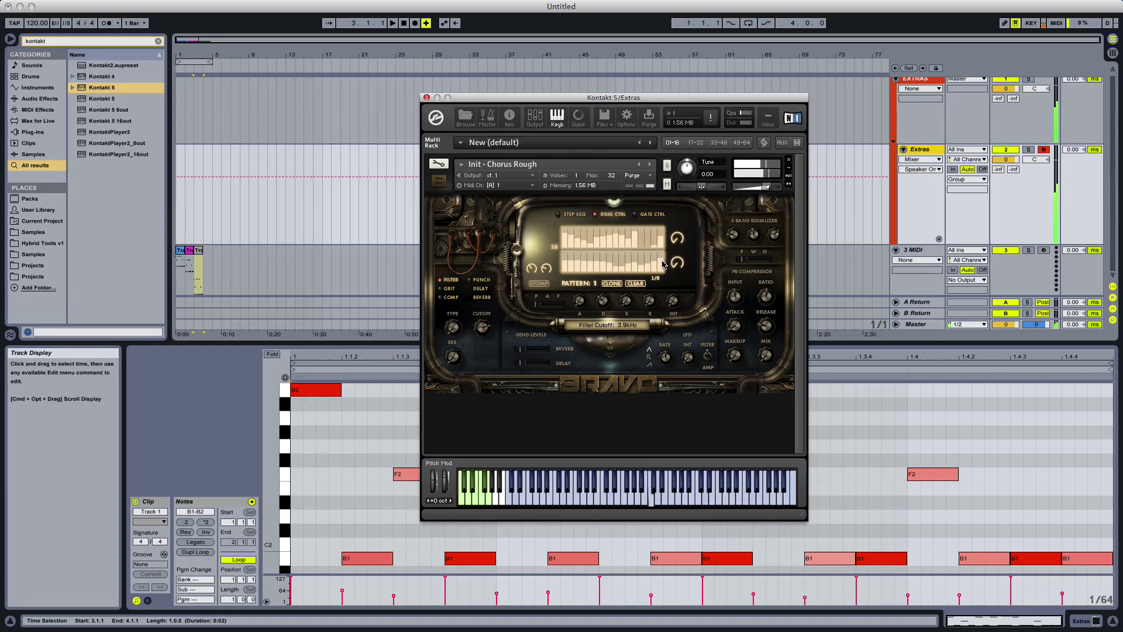
{"action": "left_click", "coordinate": [448, 290]}
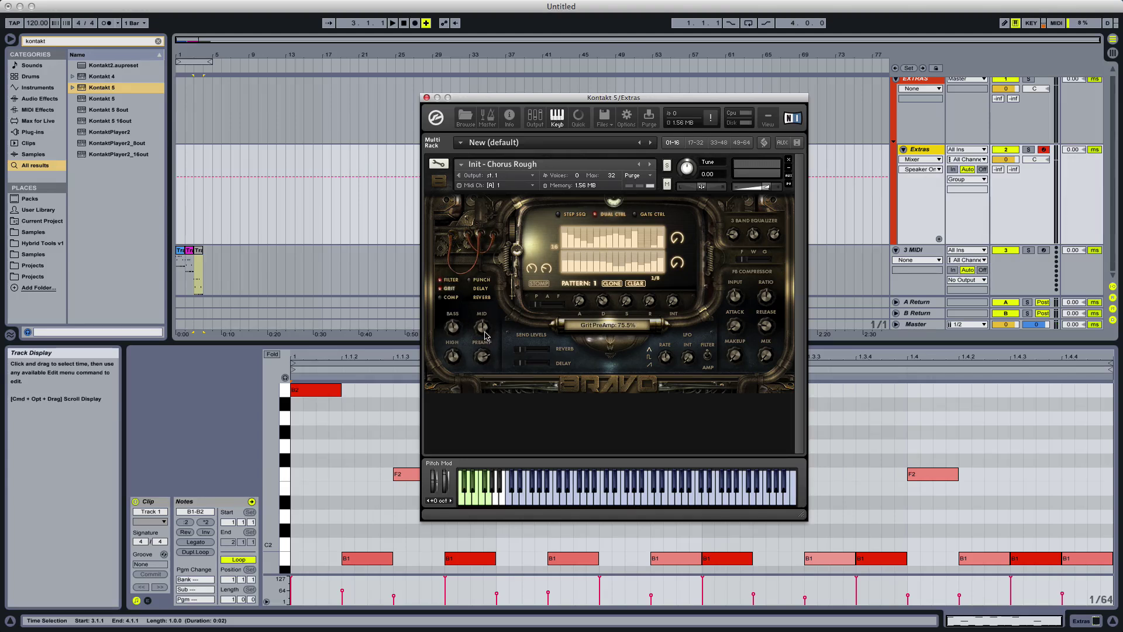
{"action": "left_click_drag", "start_coordinate": [461, 350], "coordinate": [468, 328]}
Load and audition the Tempo Sync WhooshBangs patch and shift the Kontakt window slightly aside
{"action": "key", "text": "super+alt+p"}
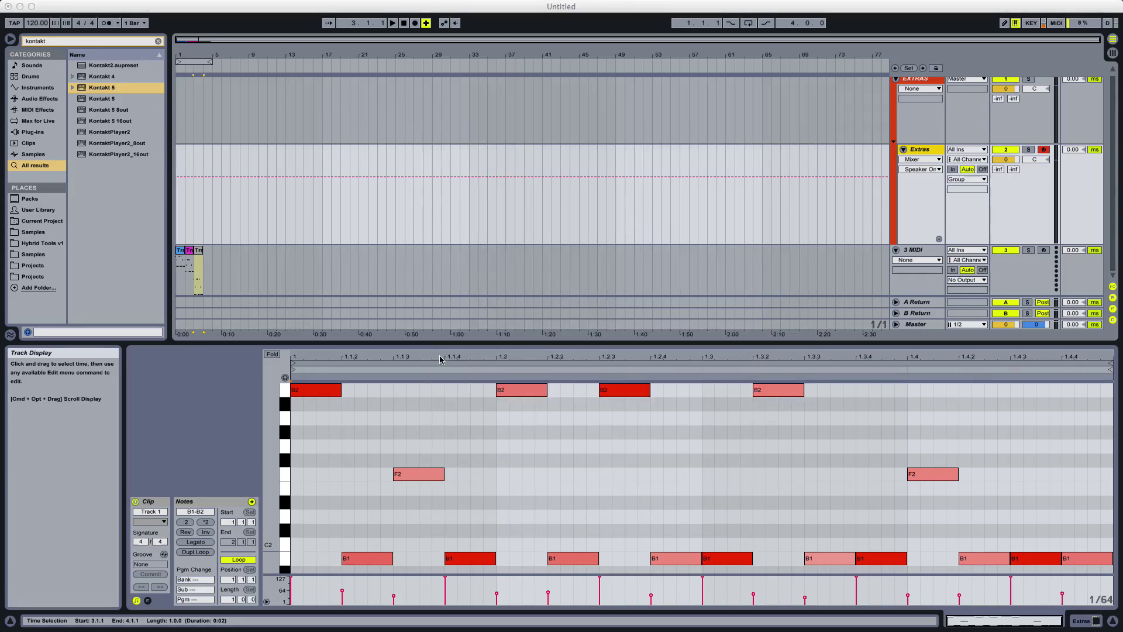
{"action": "key", "text": "super+alt+p"}
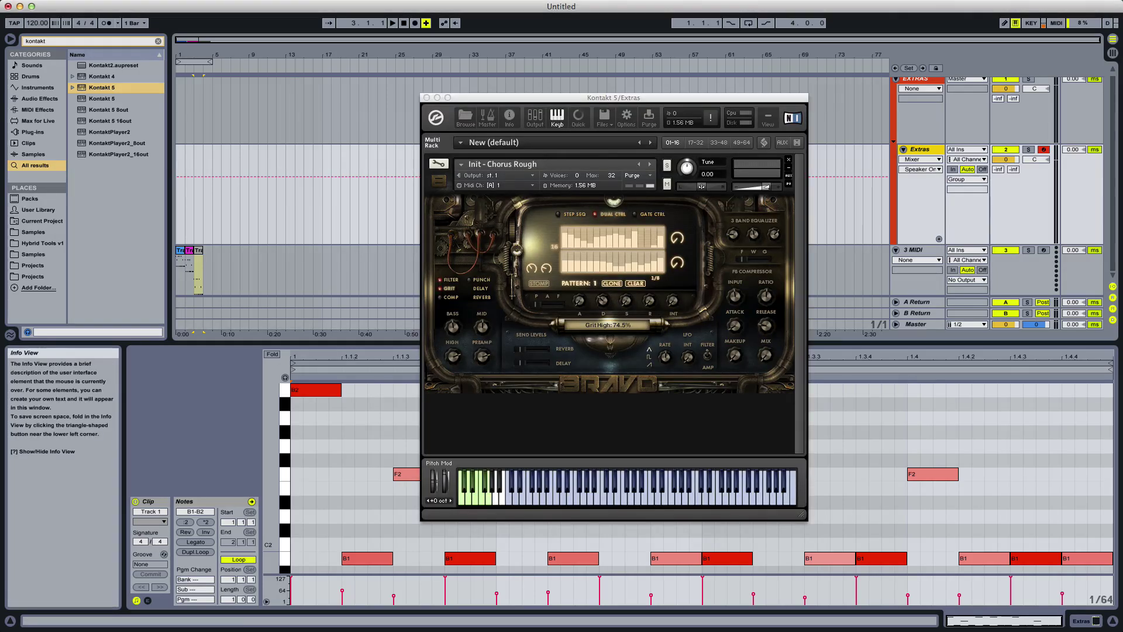
{"action": "left_click", "coordinate": [572, 375]}
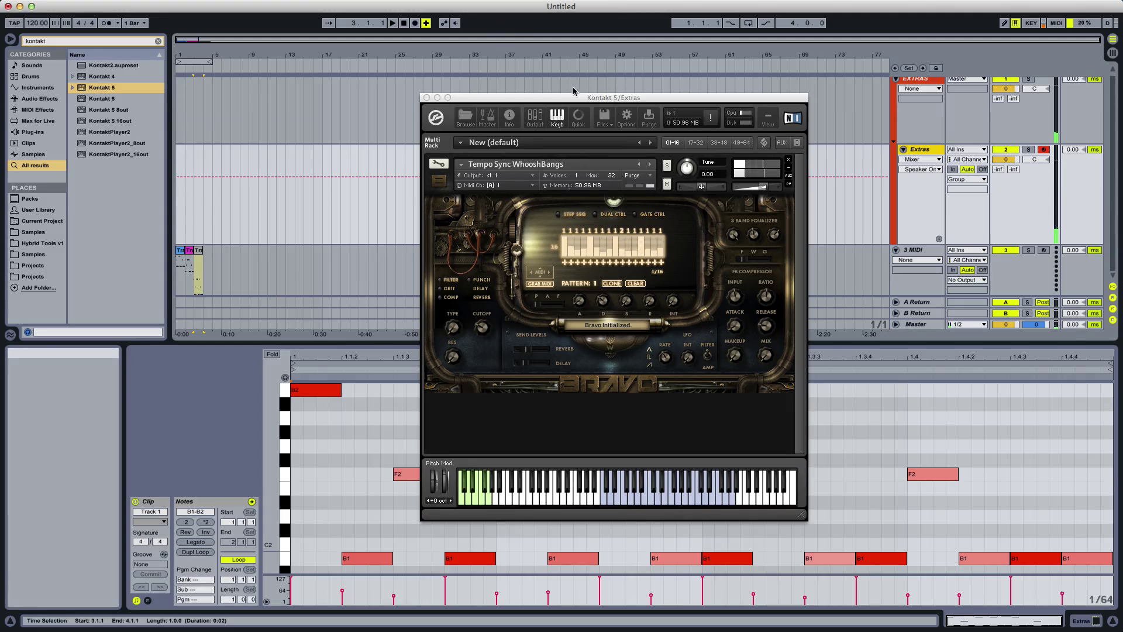
{"action": "left_click_drag", "start_coordinate": [561, 98], "coordinate": [510, 94]}
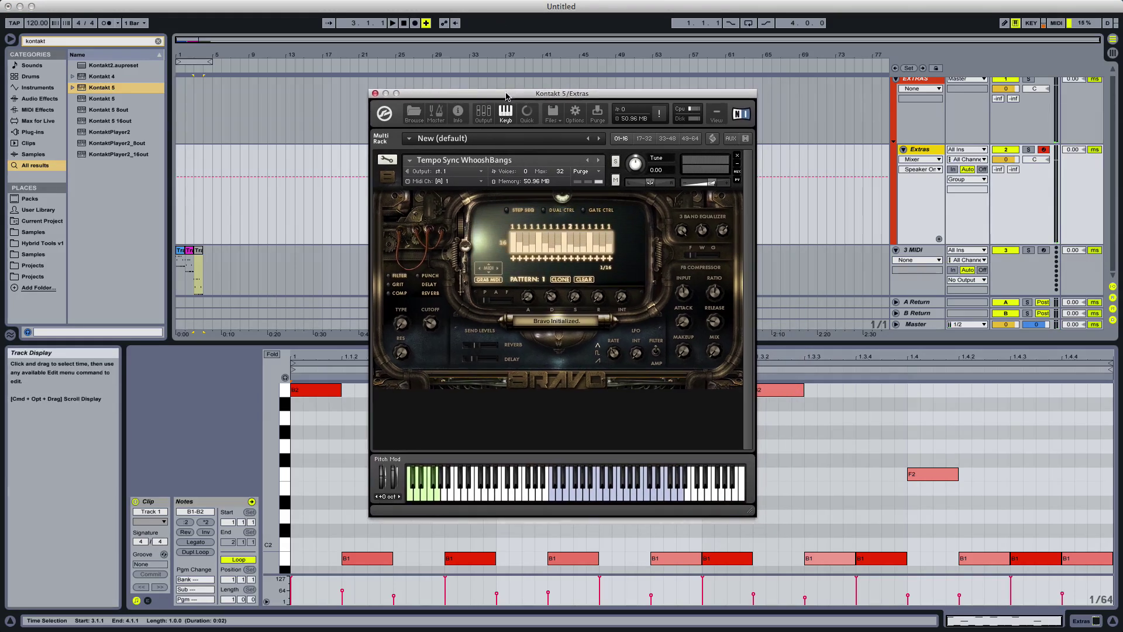
Load the Downers patch, replace it with Custom Downer, and audition the custom patch
{"action": "key", "text": "super+alt+p"}
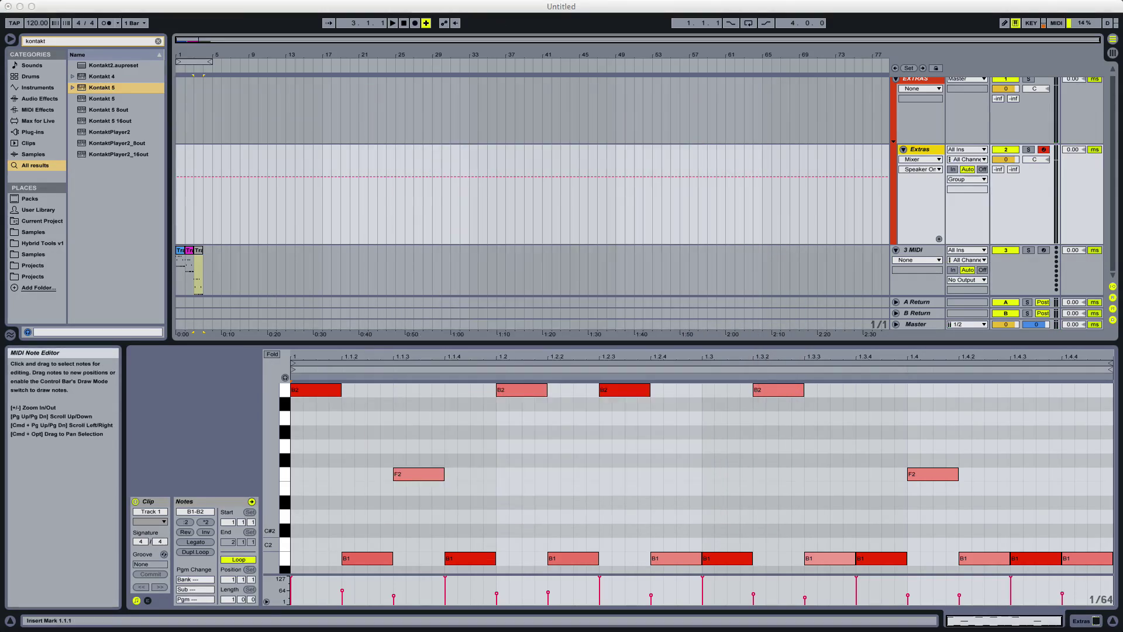
{"action": "key", "text": "super+alt+p"}
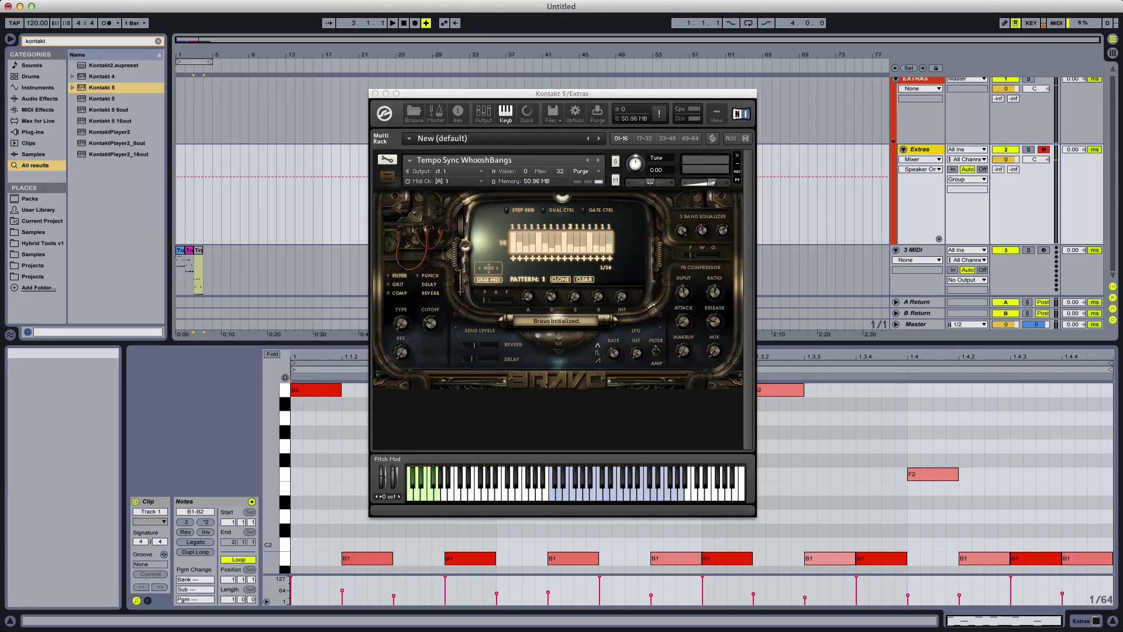
{"action": "key", "text": "super+alt+p"}
{"action": "key", "text": "super+alt+p"}
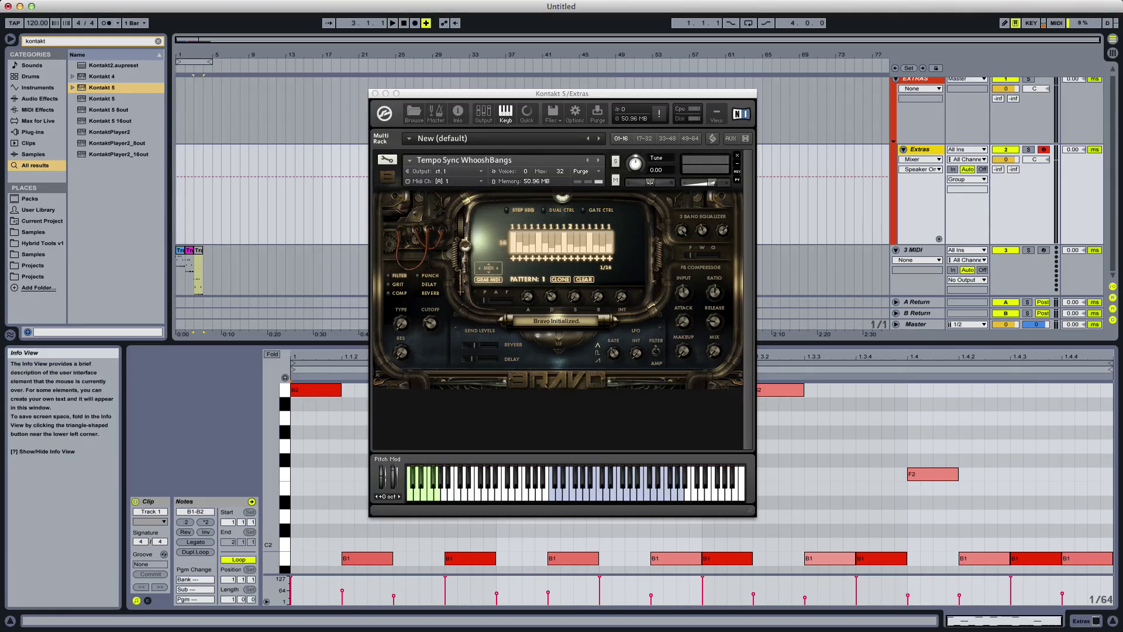
{"action": "left_click_drag", "start_coordinate": [425, 611], "coordinate": [566, 324]}
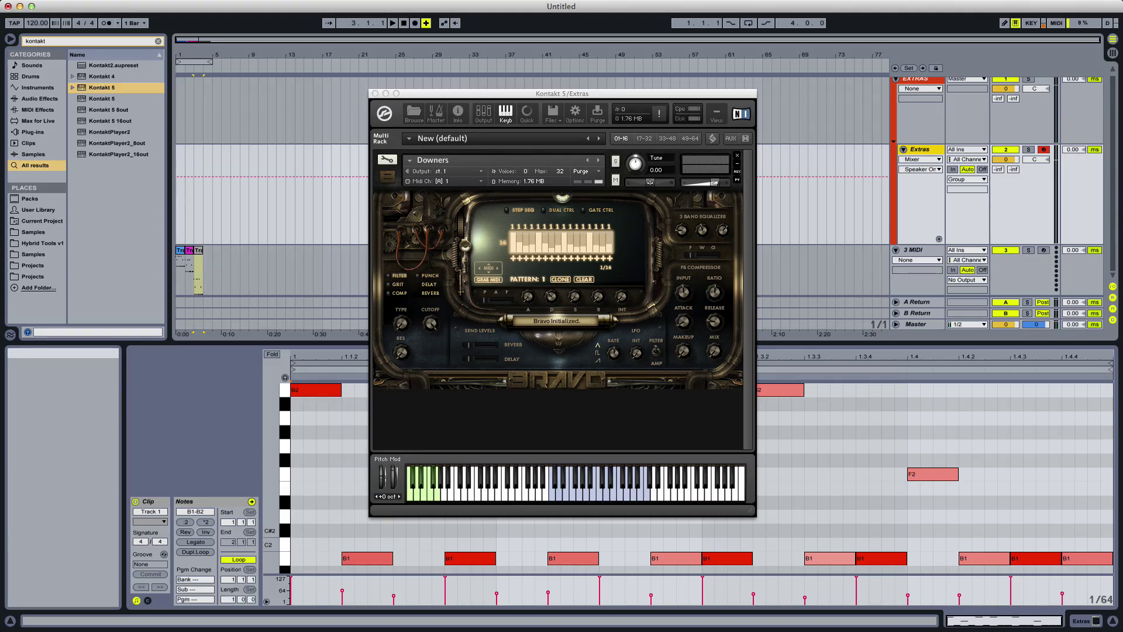
{"action": "left_click_drag", "start_coordinate": [483, 263], "coordinate": [482, 326]}
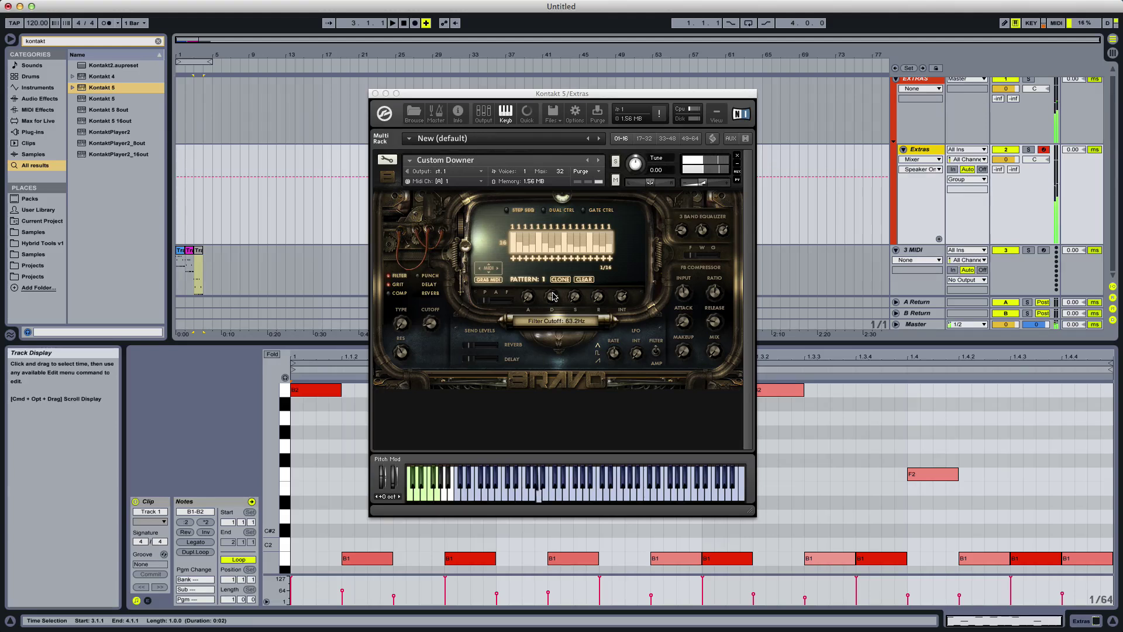
{"action": "left_click", "coordinate": [551, 295]}
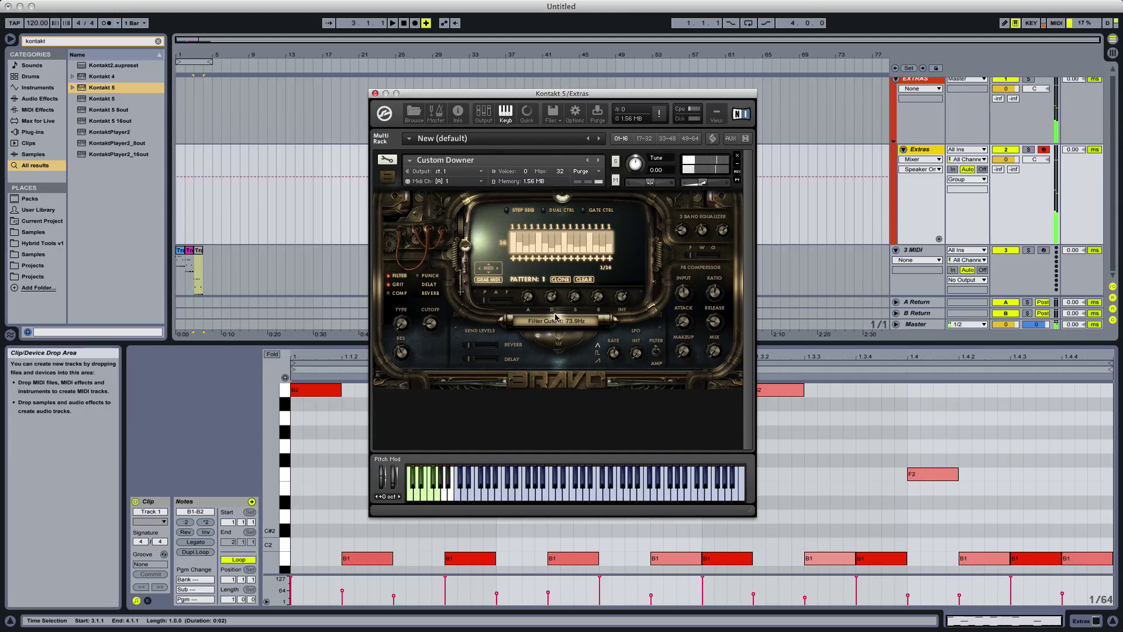
Turn on dual control for Custom Downer, draw both step patterns, and enable Stomp
{"action": "left_click", "coordinate": [544, 211]}
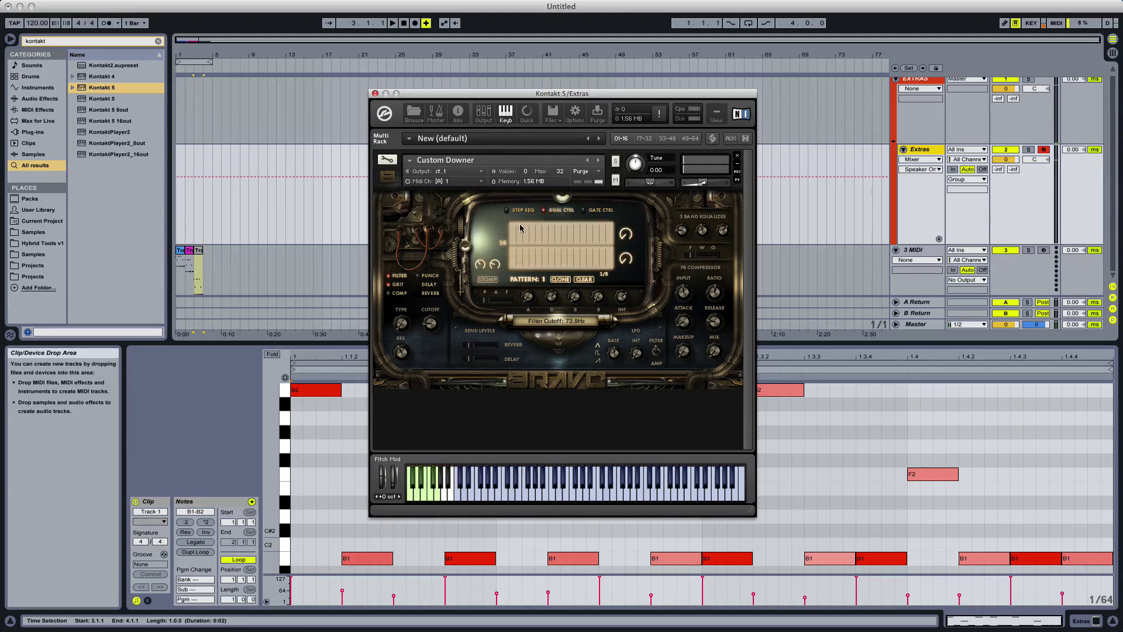
{"action": "left_click_drag", "start_coordinate": [609, 231], "coordinate": [611, 227]}
{"action": "left_click_drag", "start_coordinate": [513, 252], "coordinate": [610, 255]}
{"action": "left_click", "coordinate": [481, 281]}
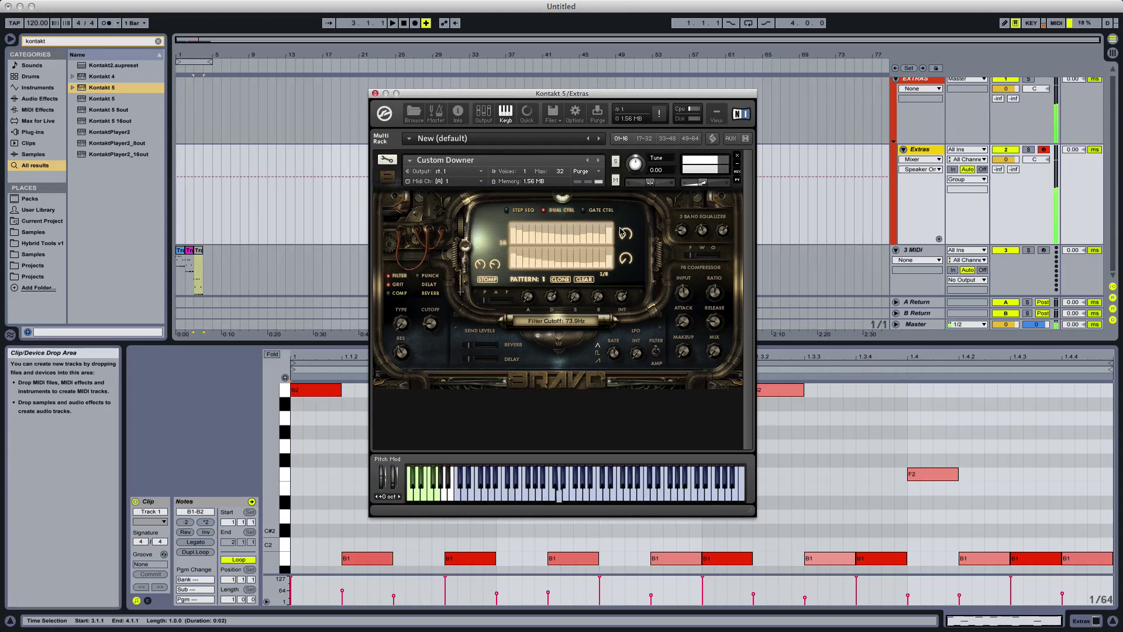
Enable Comp on Custom Downer, adjust its noise settings, and set the sample rate to 15.2 kHz
{"action": "left_click", "coordinate": [389, 295]}
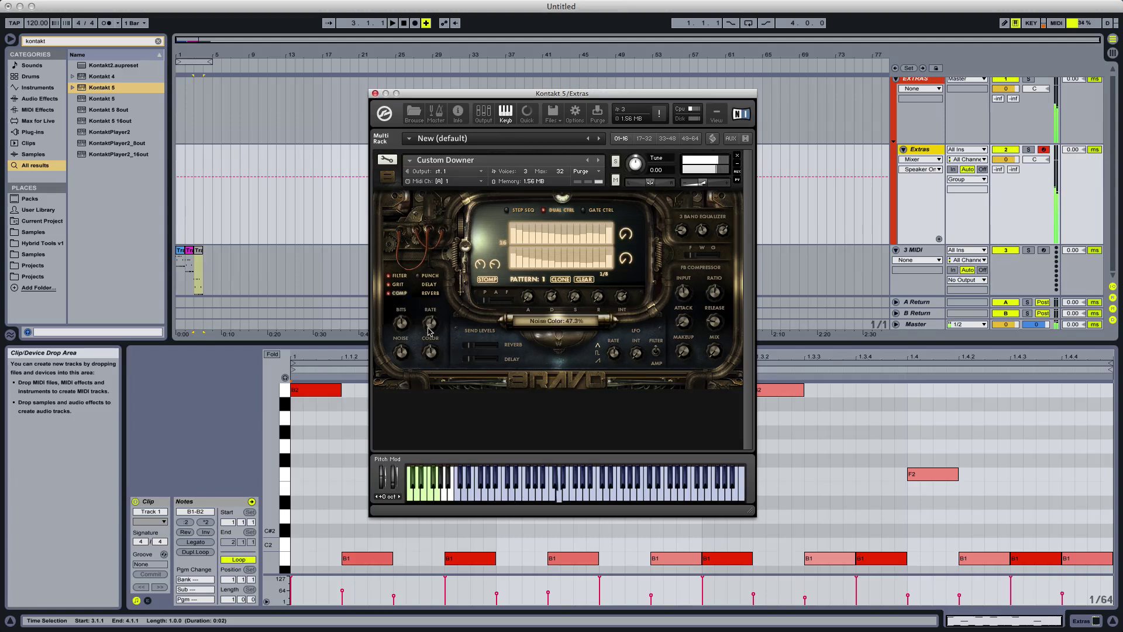
{"action": "left_click", "coordinate": [402, 352]}
{"action": "left_click_drag", "start_coordinate": [432, 319], "coordinate": [432, 286]}
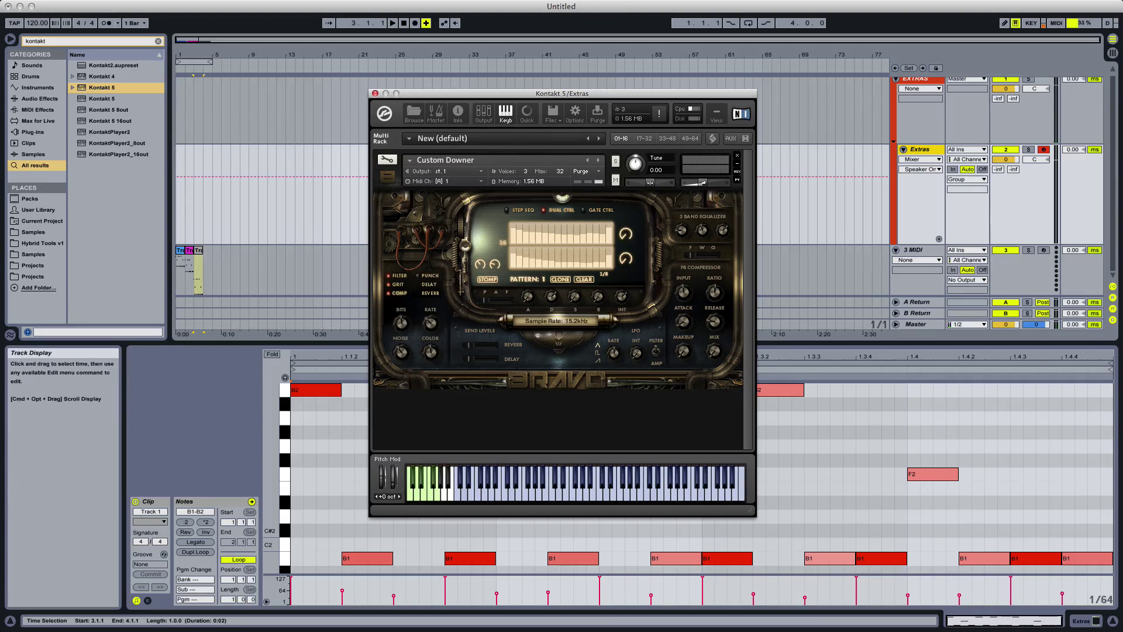
Load and audition the Analogue Distress, Infected, Sole Survivor, Torn Up and Zombie Infection drone patches in turn
{"action": "key", "text": "super+alt+p"}
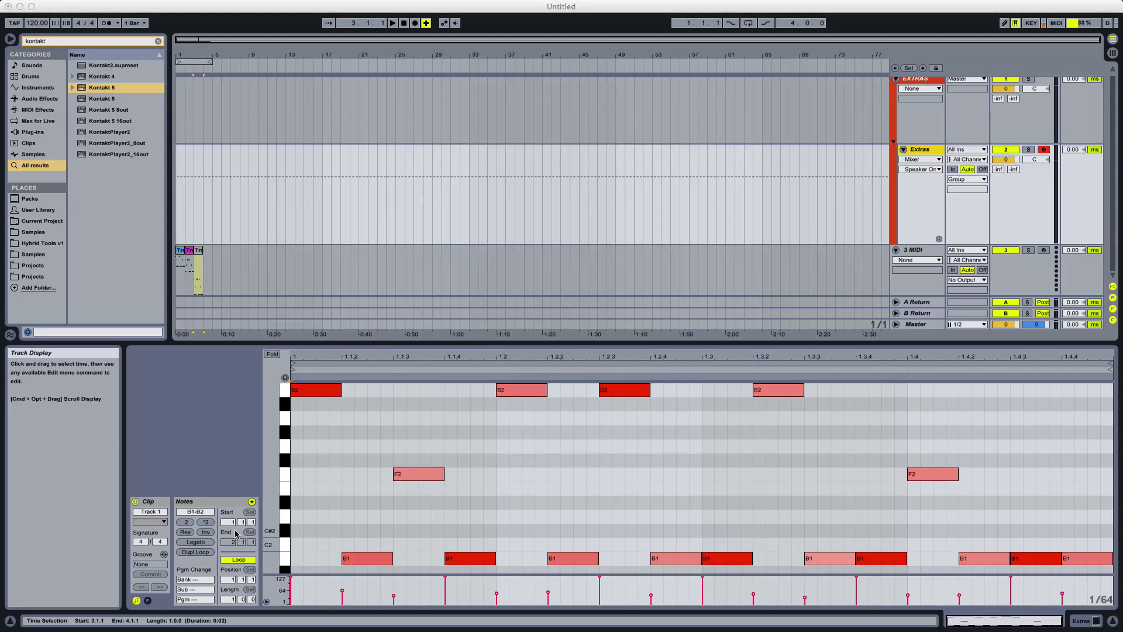
{"action": "key", "text": "super+alt+p"}
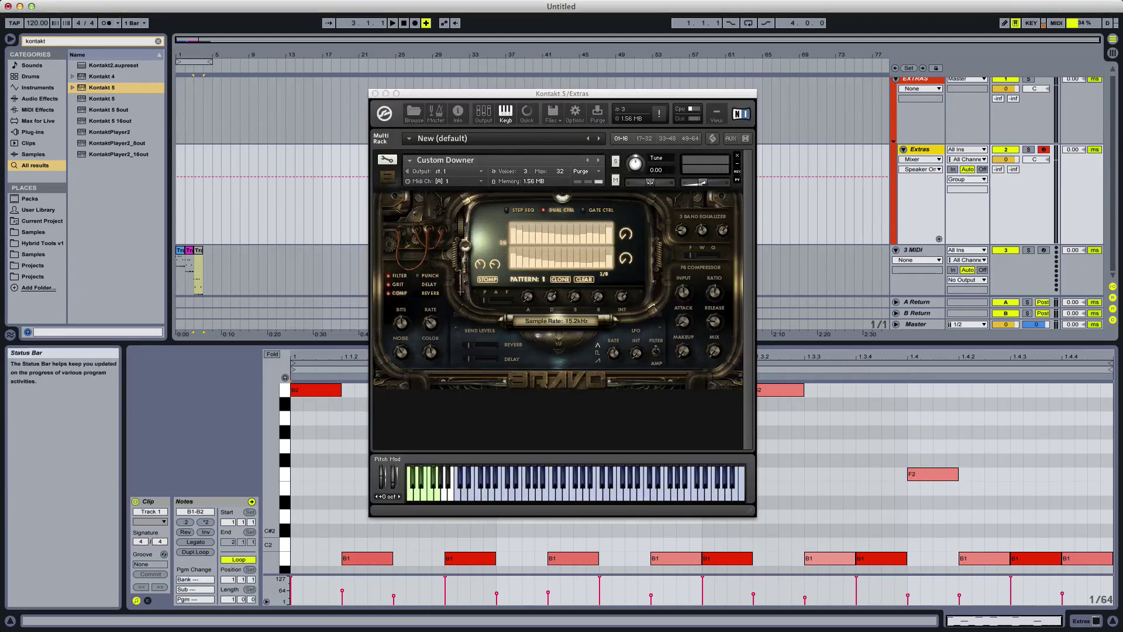
{"action": "left_click_drag", "start_coordinate": [508, 350], "coordinate": [513, 352]}
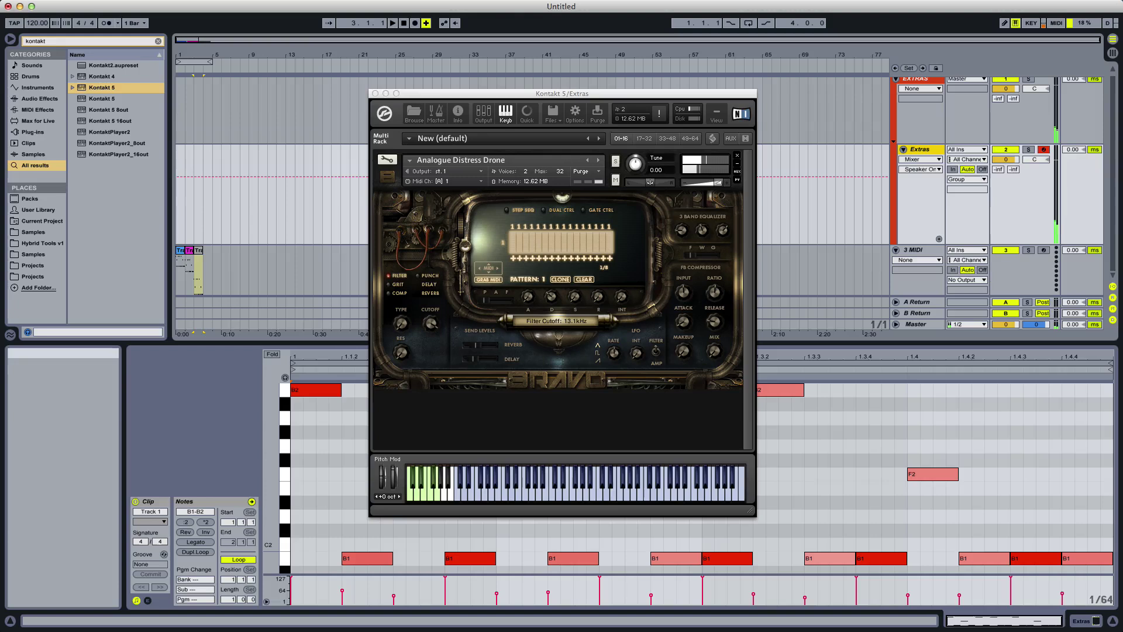
{"action": "left_click", "coordinate": [598, 160]}
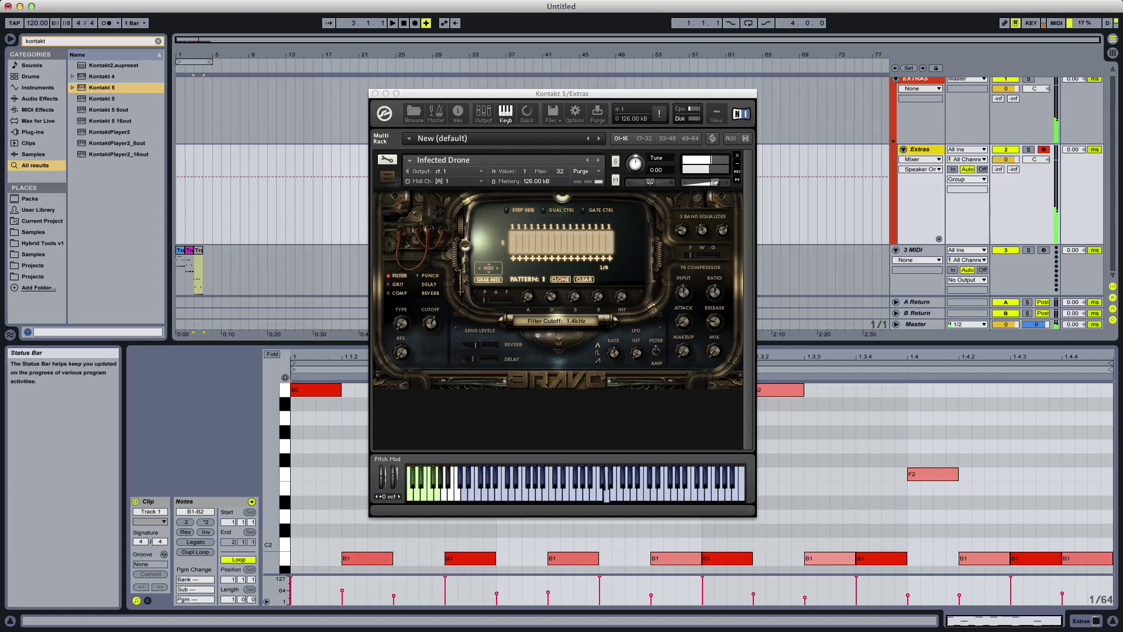
{"action": "left_click_drag", "start_coordinate": [544, 631], "coordinate": [550, 343]}
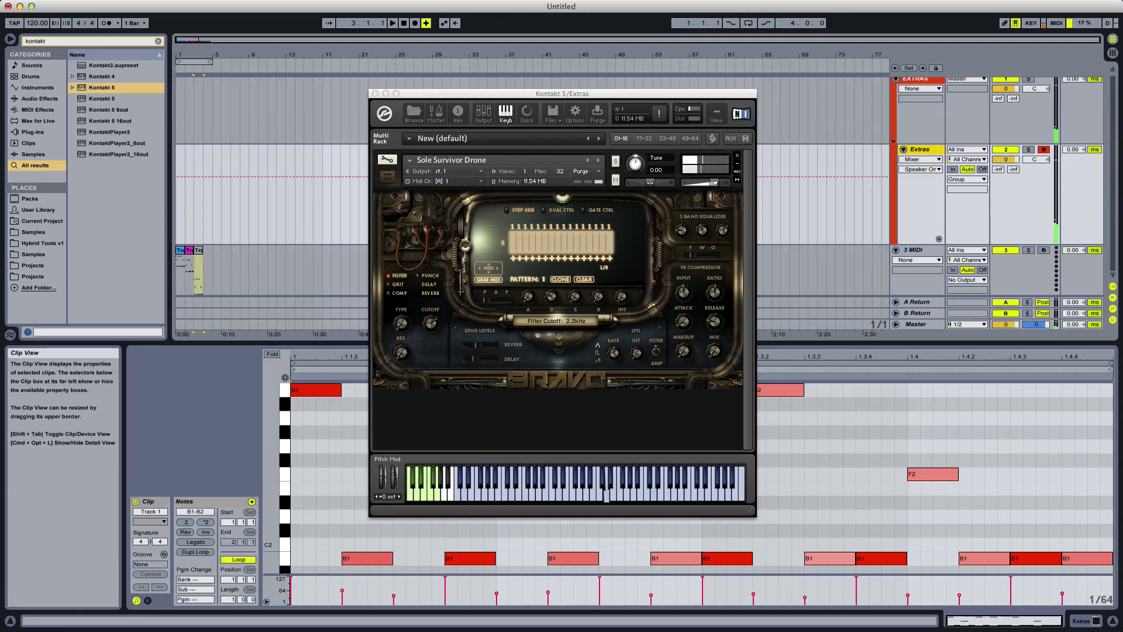
{"action": "left_click_drag", "start_coordinate": [462, 631], "coordinate": [481, 349]}
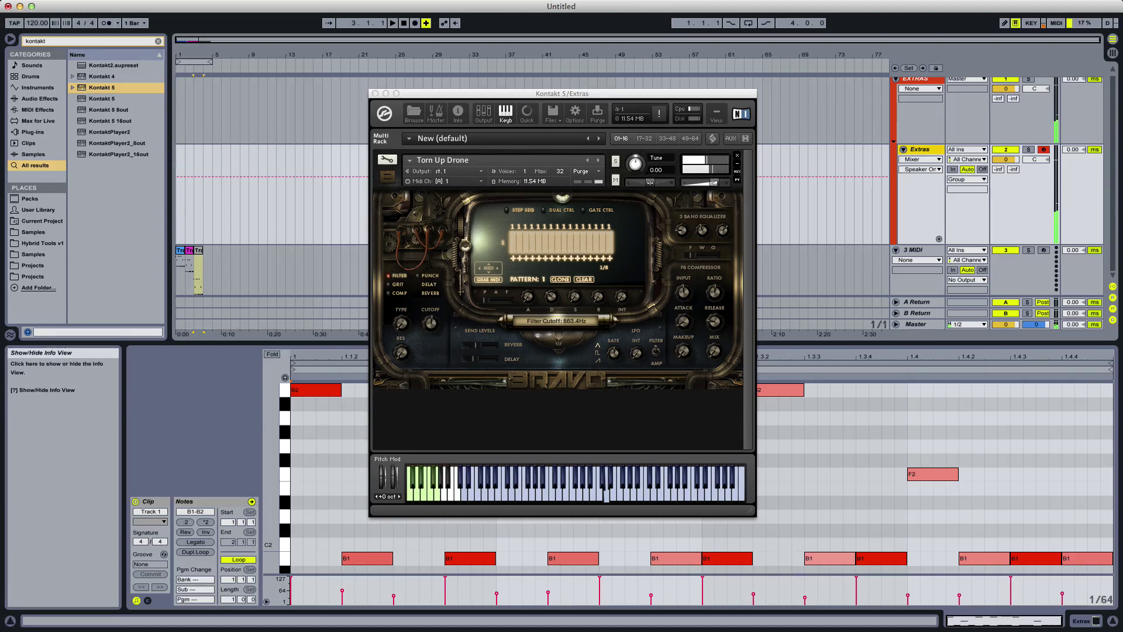
{"action": "left_click_drag", "start_coordinate": [576, 631], "coordinate": [579, 334]}
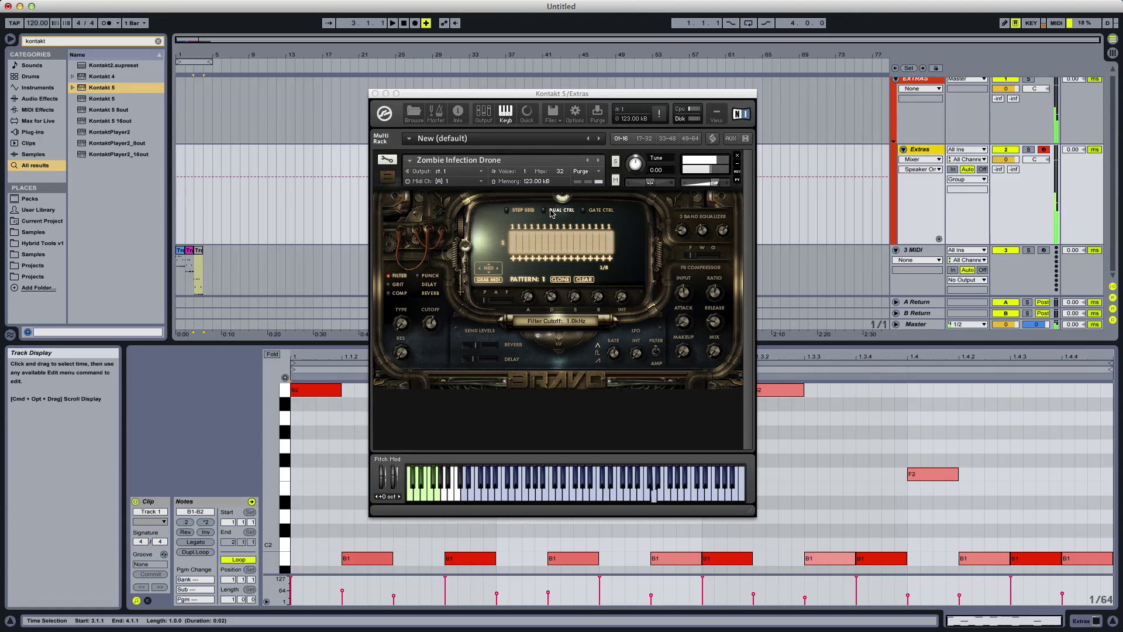
Show dual control for the Zombie Infection Drone and enable Stomp with the dual cutoff at 5.8 kHz
{"action": "left_click", "coordinate": [550, 211]}
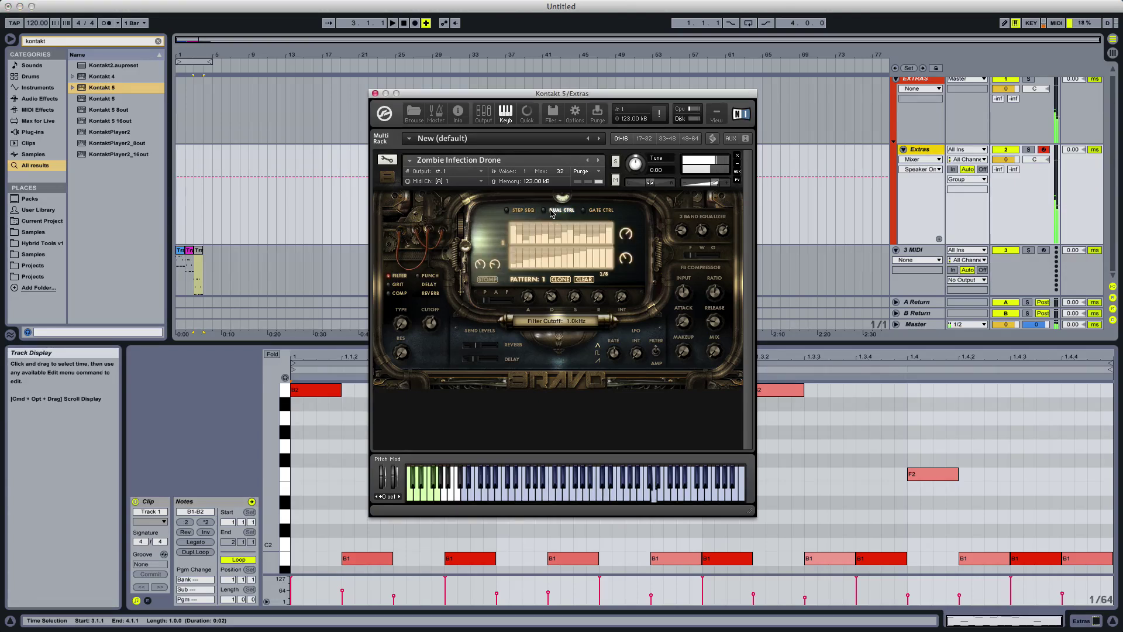
{"action": "left_click", "coordinate": [485, 280]}
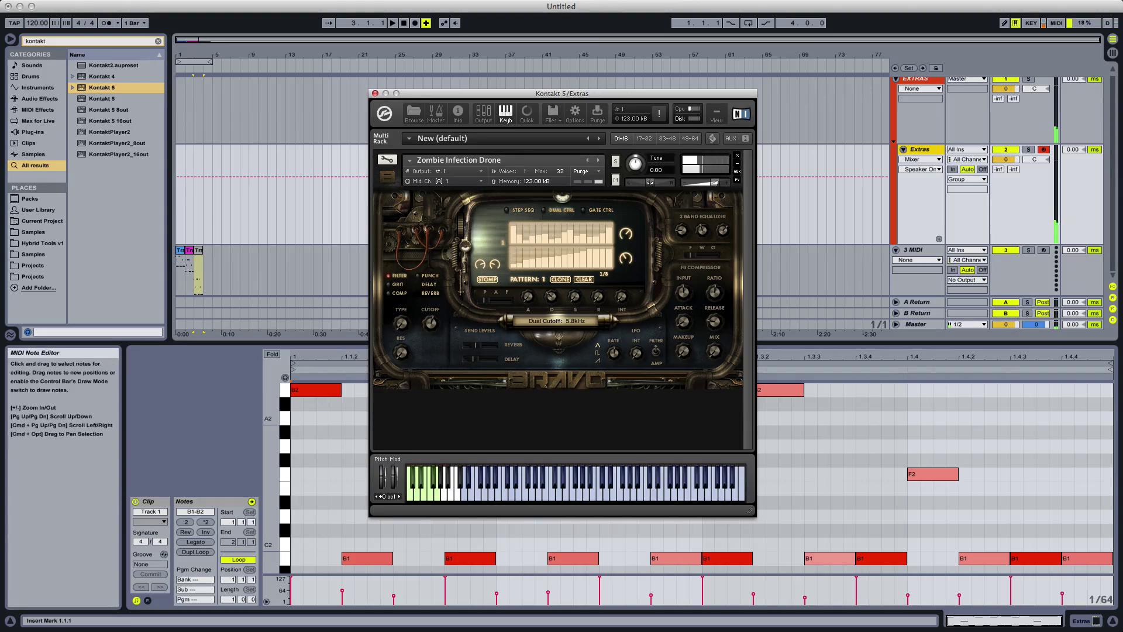
Load the All Drums patch, audition it with the step sequencer, and set its delay send level to -13.1 dB
{"action": "key", "text": "super+alt+p"}
{"action": "key", "text": "super+alt+p"}
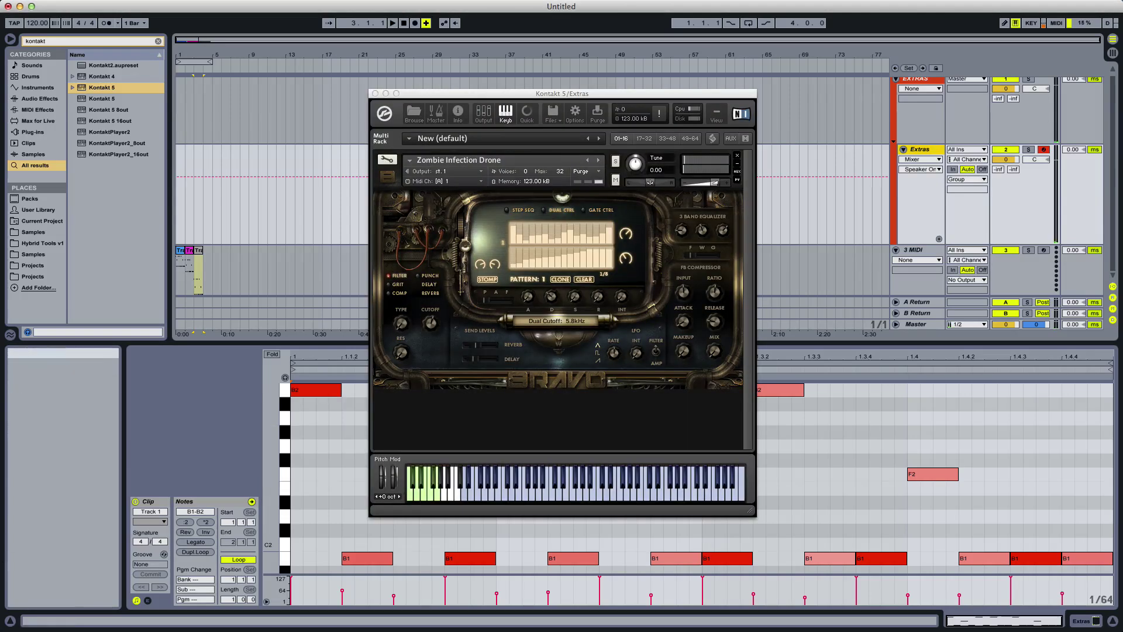
{"action": "left_click_drag", "start_coordinate": [3, 351], "coordinate": [517, 278]}
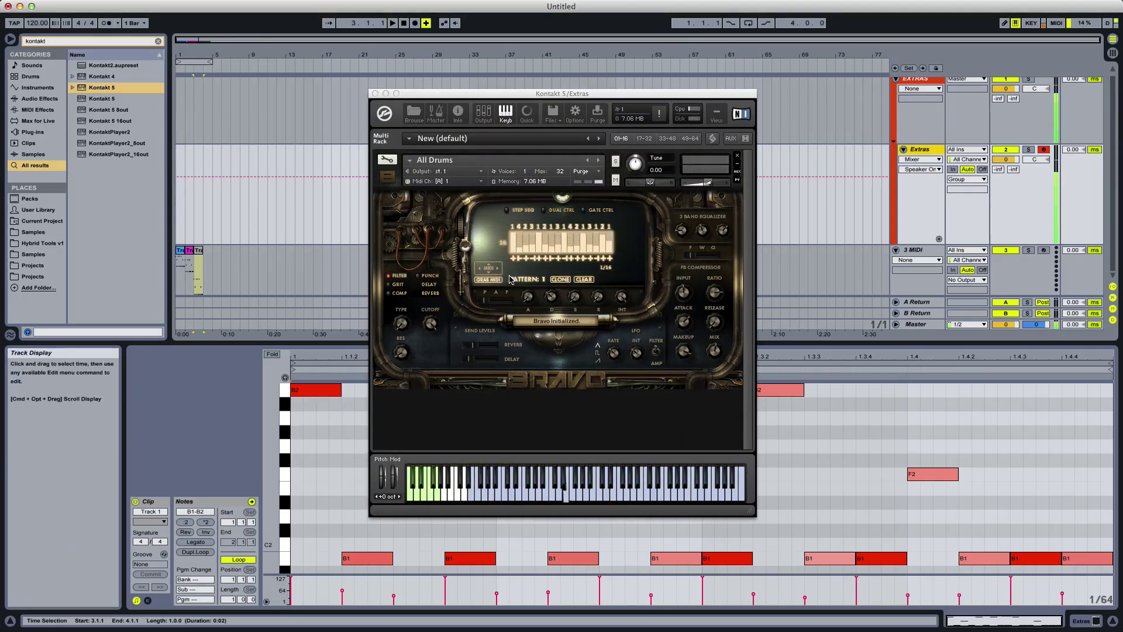
{"action": "left_click", "coordinate": [481, 498]}
{"action": "left_click", "coordinate": [481, 498]}
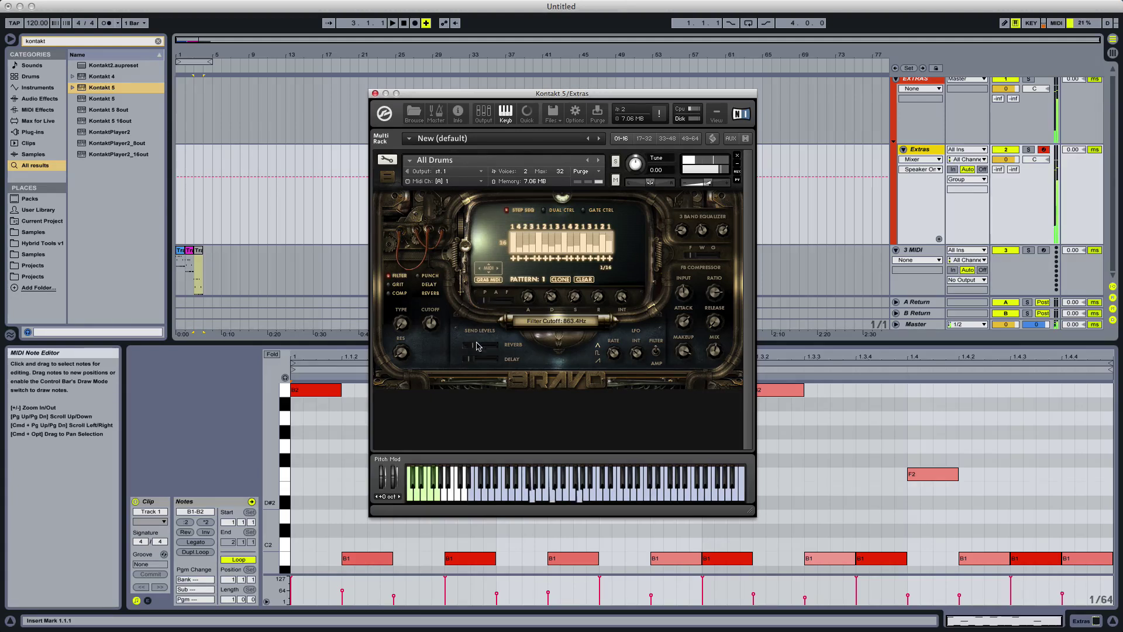
{"action": "left_click", "coordinate": [486, 359]}
{"action": "left_click_drag", "start_coordinate": [486, 359], "coordinate": [496, 347]}
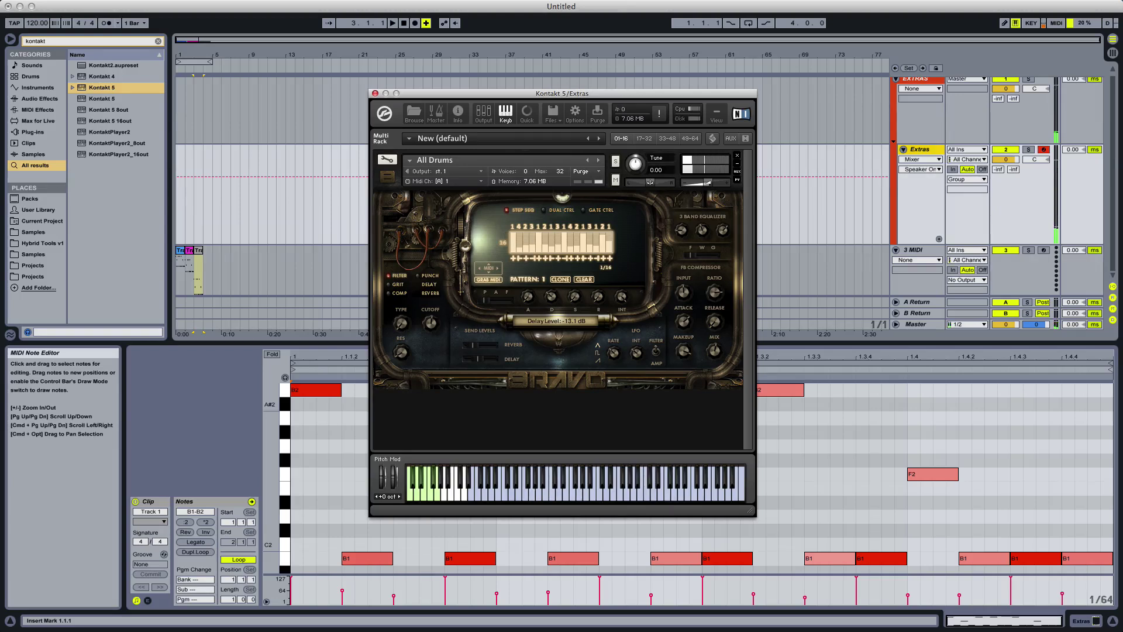
Load and audition the Click Maker and Drum Breaks Clean patches, and turn on dual control for Drum Breaks Clean
{"action": "left_click_drag", "start_coordinate": [466, 631], "coordinate": [496, 339]}
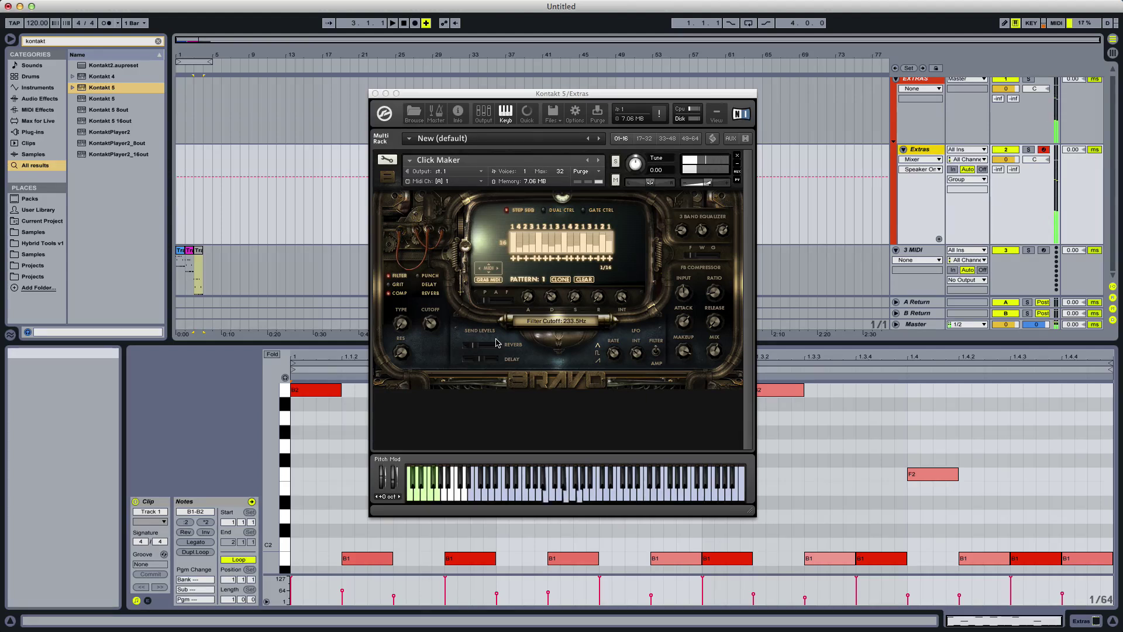
{"action": "left_click_drag", "start_coordinate": [0, 296], "coordinate": [631, 318]}
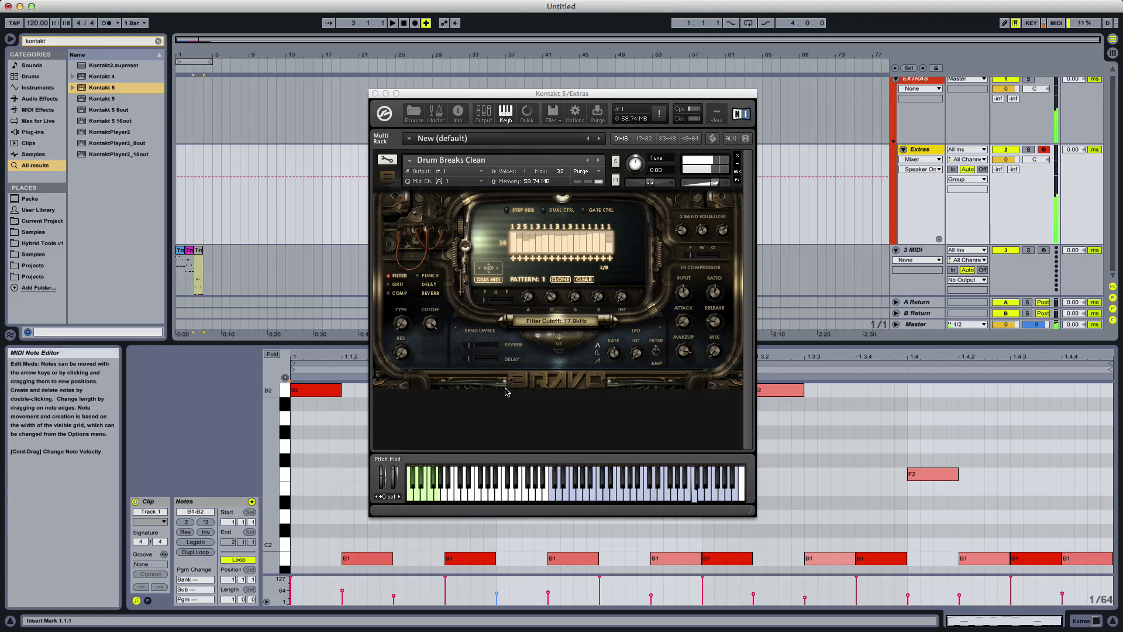
{"action": "left_click", "coordinate": [549, 210]}
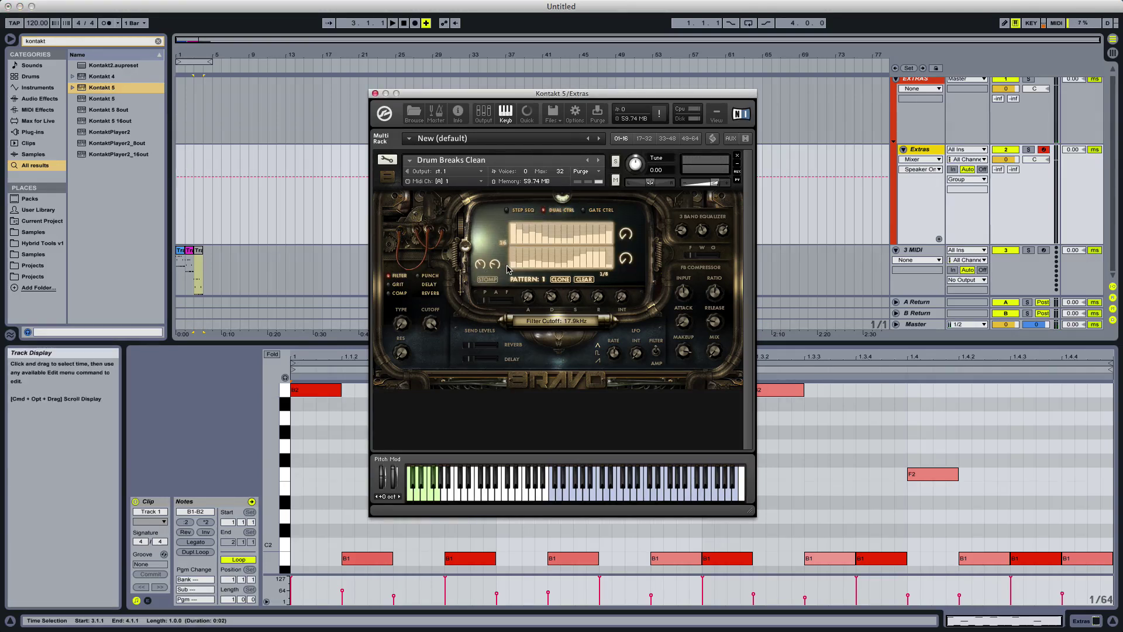
Load the Hats Rhythm Maker patch and redraw the step levels of its sequencer pattern
{"action": "left_click_drag", "start_coordinate": [480, 266], "coordinate": [484, 282]}
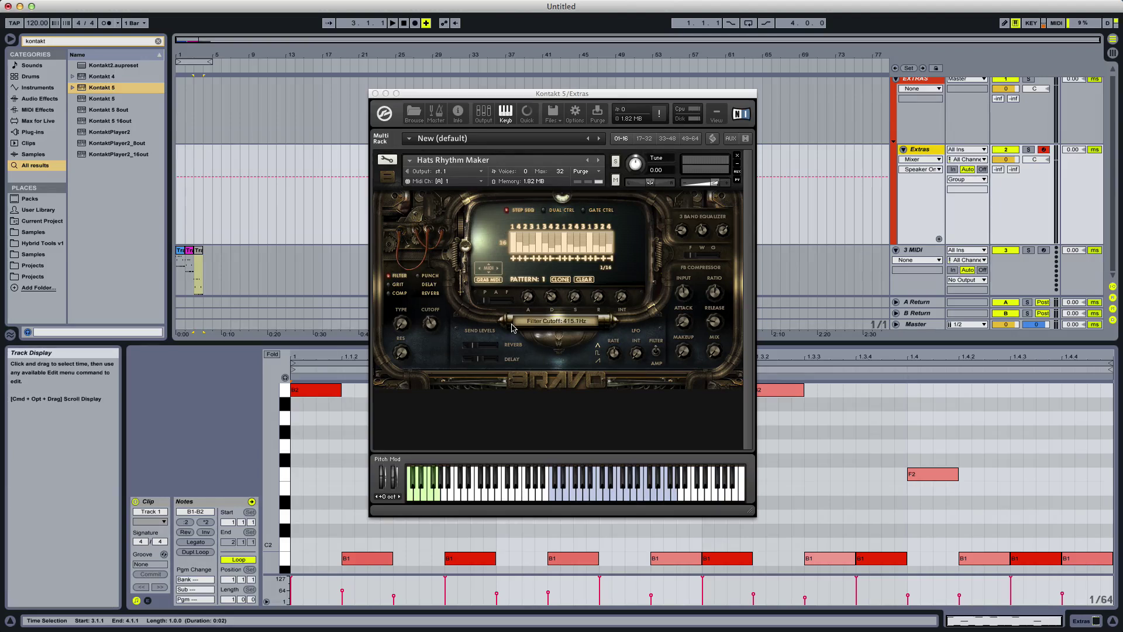
{"action": "left_click", "coordinate": [537, 241]}
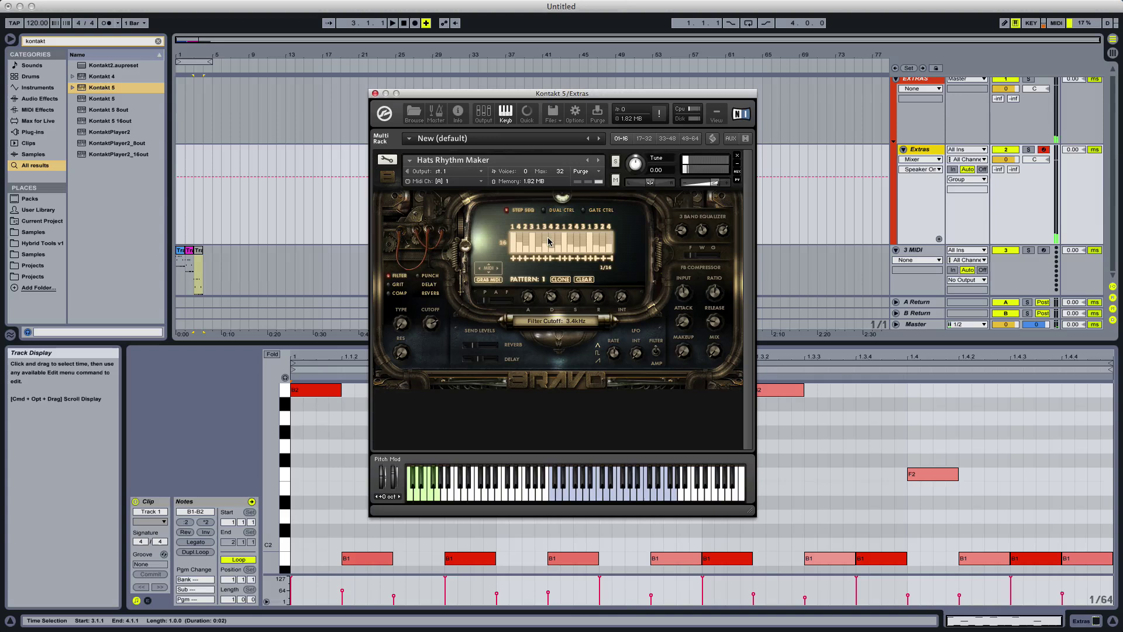
{"action": "mouse_move", "coordinate": [552, 231]}
{"action": "left_mouse_down"}
{"action": "mouse_move", "coordinate": [582, 226]}
{"action": "mouse_move", "coordinate": [591, 240]}
{"action": "mouse_move", "coordinate": [604, 228]}
{"action": "left_mouse_up"}
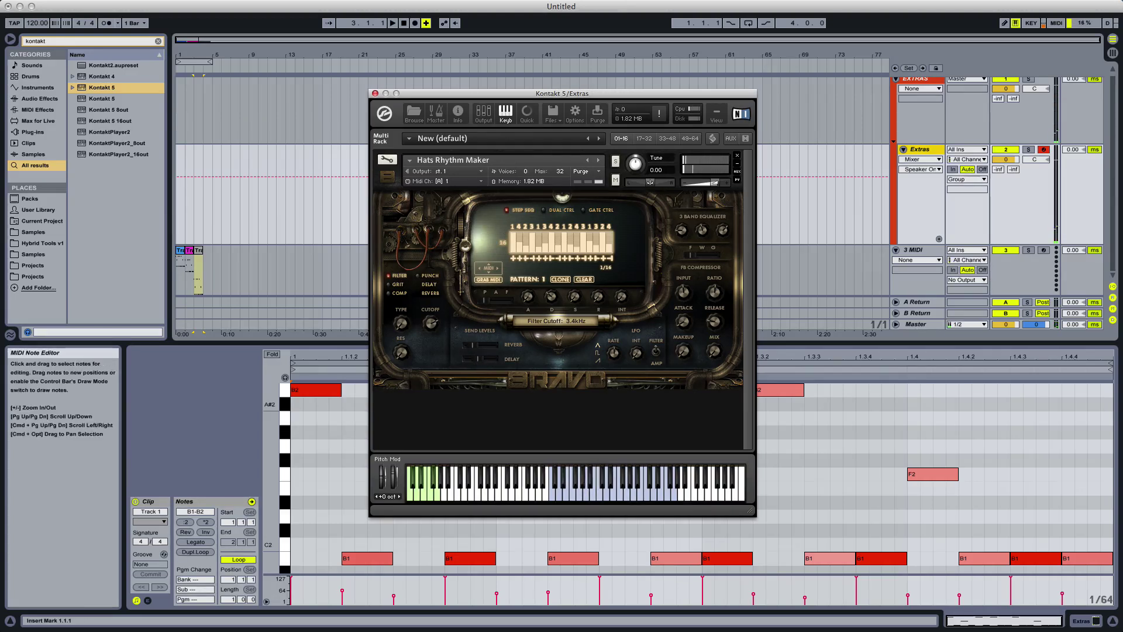
Load the Kicks patch and audition it with the step sequencer on, then load the Snare+Perc Tail patch
{"action": "left_click_drag", "start_coordinate": [307, 471], "coordinate": [483, 301]}
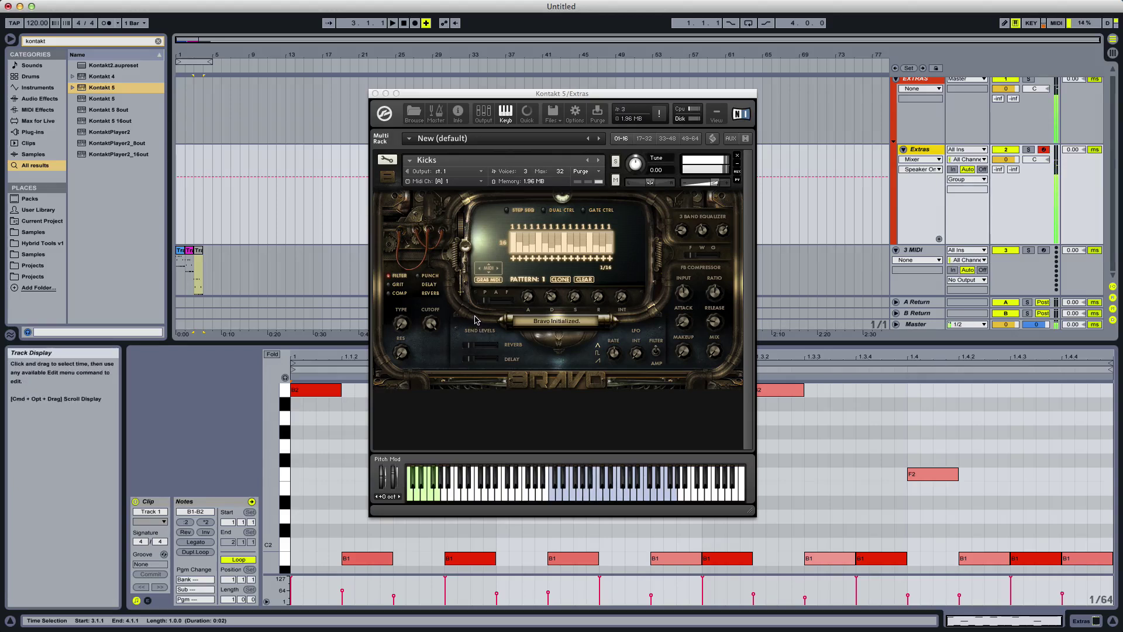
{"action": "left_click", "coordinate": [506, 211]}
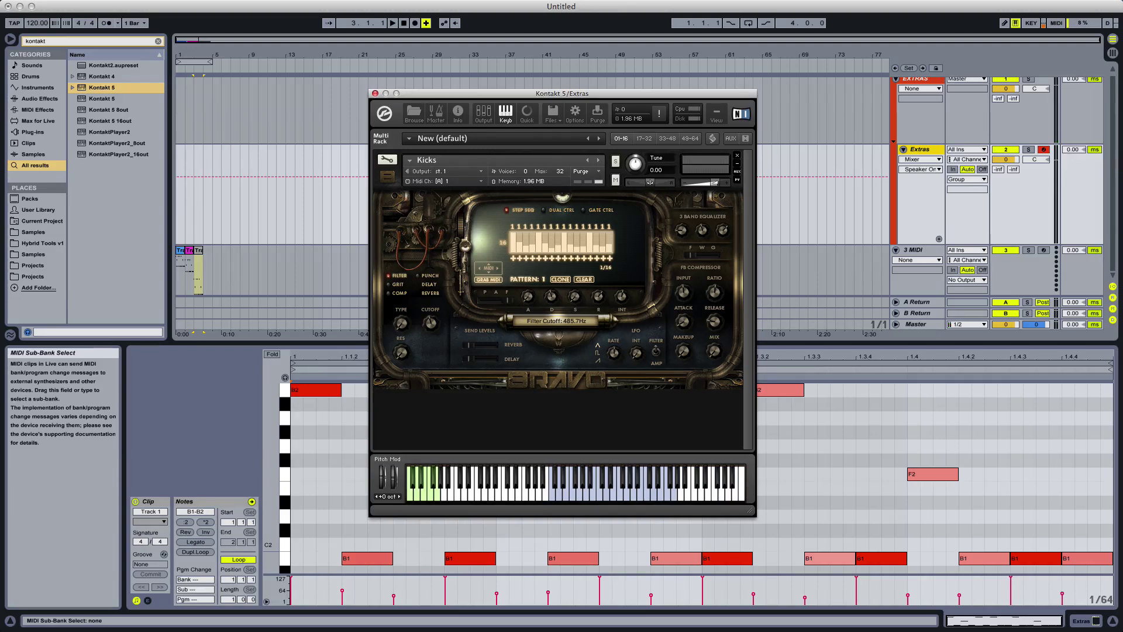
{"action": "left_click_drag", "start_coordinate": [569, 227], "coordinate": [531, 329]}
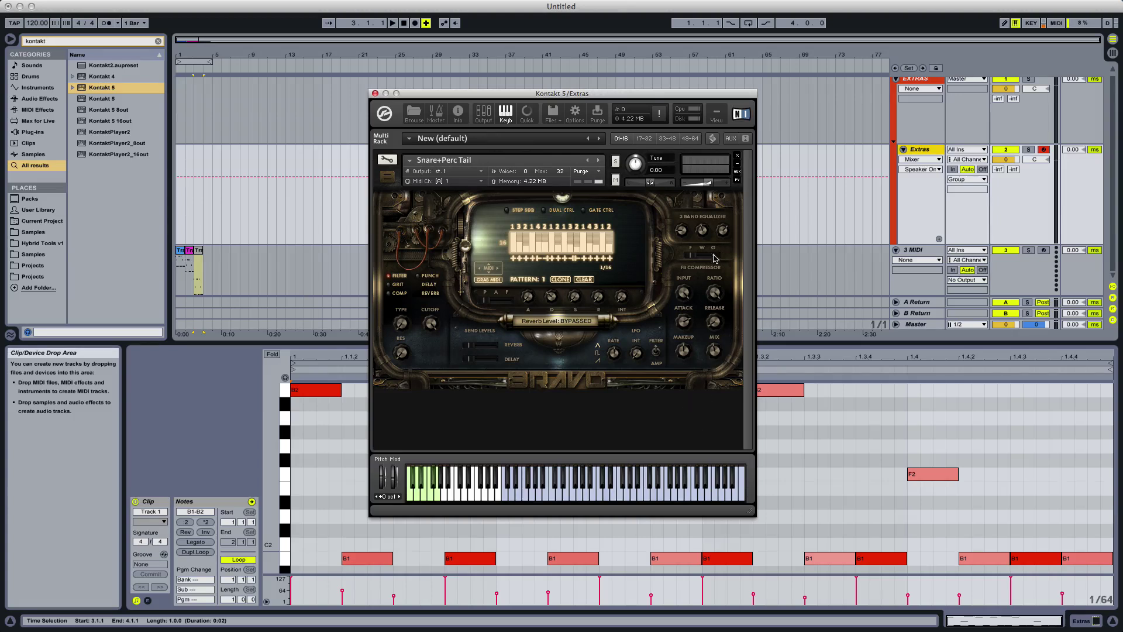
Adjust the FB Compressor mix and input on Snare+Perc Tail, trying the mix at 100% and 50.5%
{"action": "left_click_drag", "start_coordinate": [714, 342], "coordinate": [723, 83]}
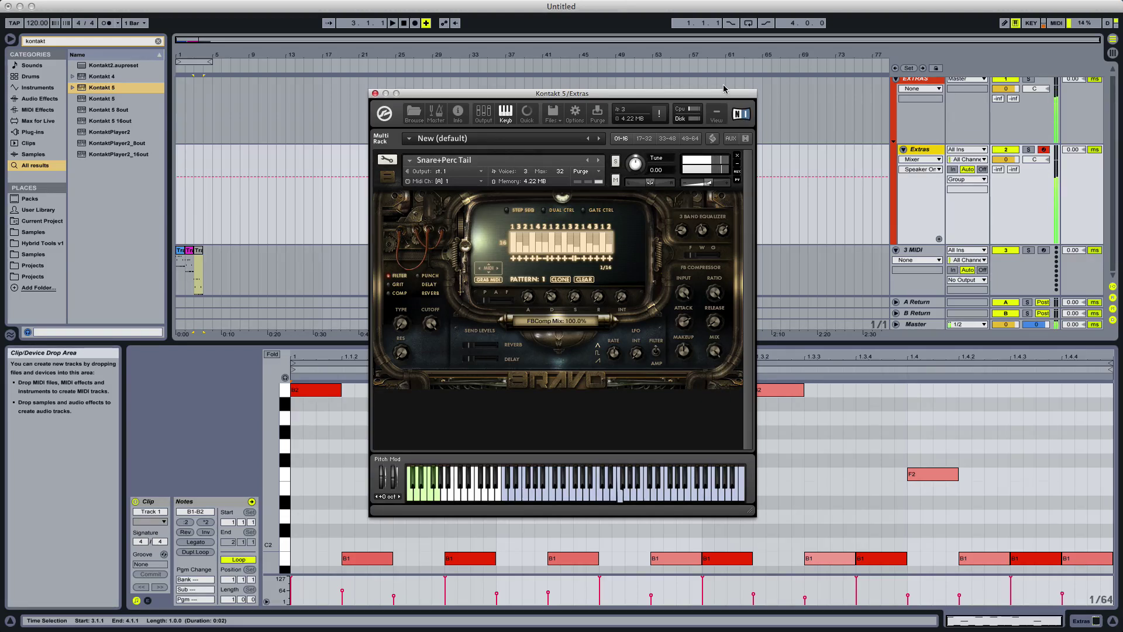
{"action": "left_click_drag", "start_coordinate": [709, 354], "coordinate": [716, 406]}
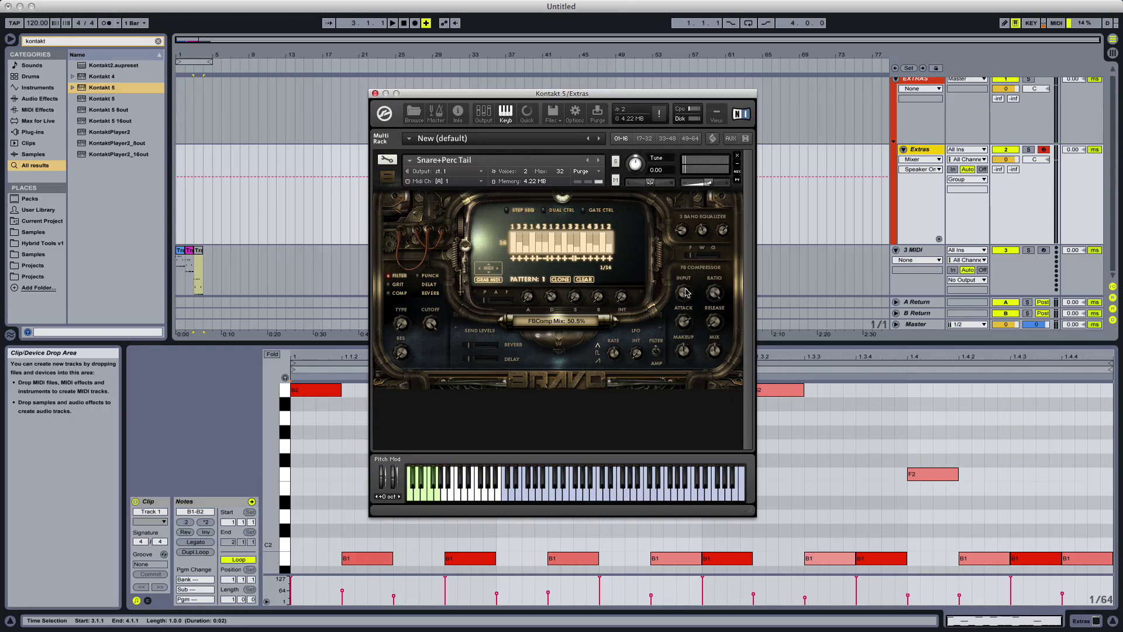
{"action": "left_click_drag", "start_coordinate": [685, 291], "coordinate": [676, 307]}
{"action": "mouse_move", "coordinate": [686, 310]}
{"action": "left_mouse_down"}
{"action": "mouse_move", "coordinate": [686, 288]}
{"action": "mouse_move", "coordinate": [714, 309]}
{"action": "mouse_move", "coordinate": [716, 278]}
{"action": "mouse_move", "coordinate": [715, 358]}
{"action": "mouse_move", "coordinate": [715, 280]}
{"action": "mouse_move", "coordinate": [685, 355]}
{"action": "mouse_move", "coordinate": [702, 310]}
{"action": "left_mouse_up"}
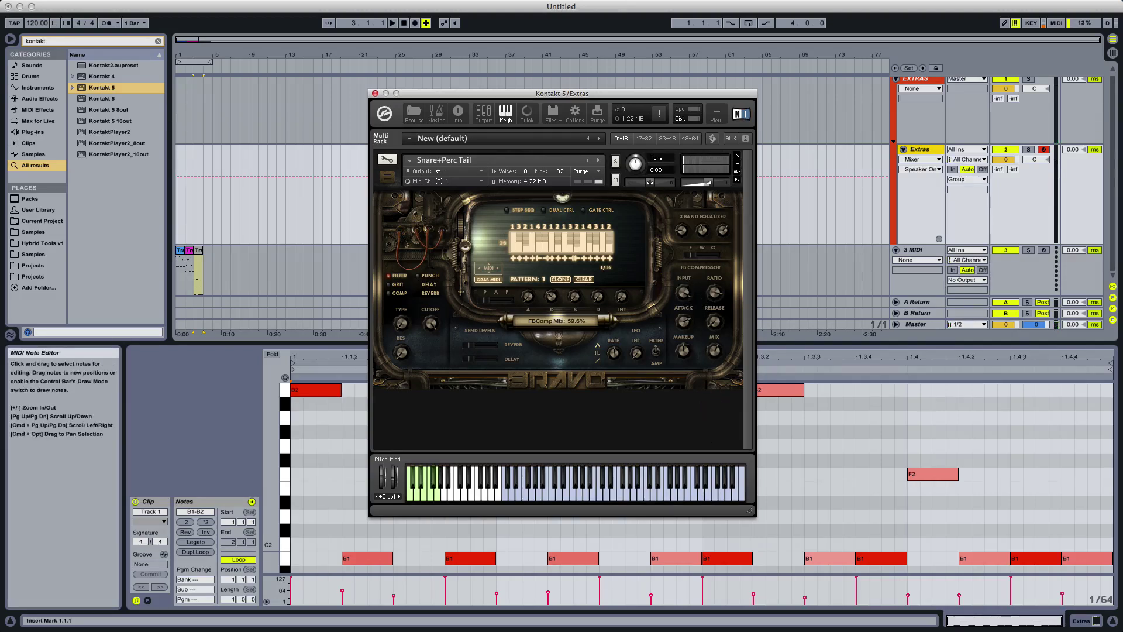
Load the Sub Kick Boom patch, switch the three-band equalizer to gain, and set EQ gain 1 to 7.2 dB
{"action": "left_click_drag", "start_coordinate": [202, 456], "coordinate": [653, 292]}
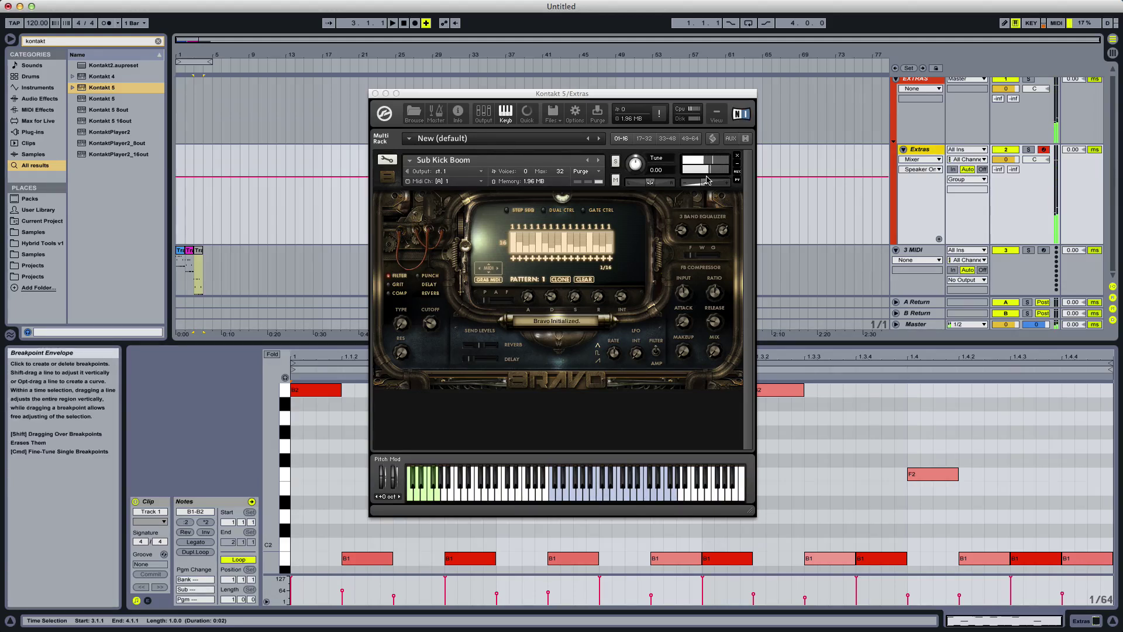
{"action": "left_click", "coordinate": [699, 258]}
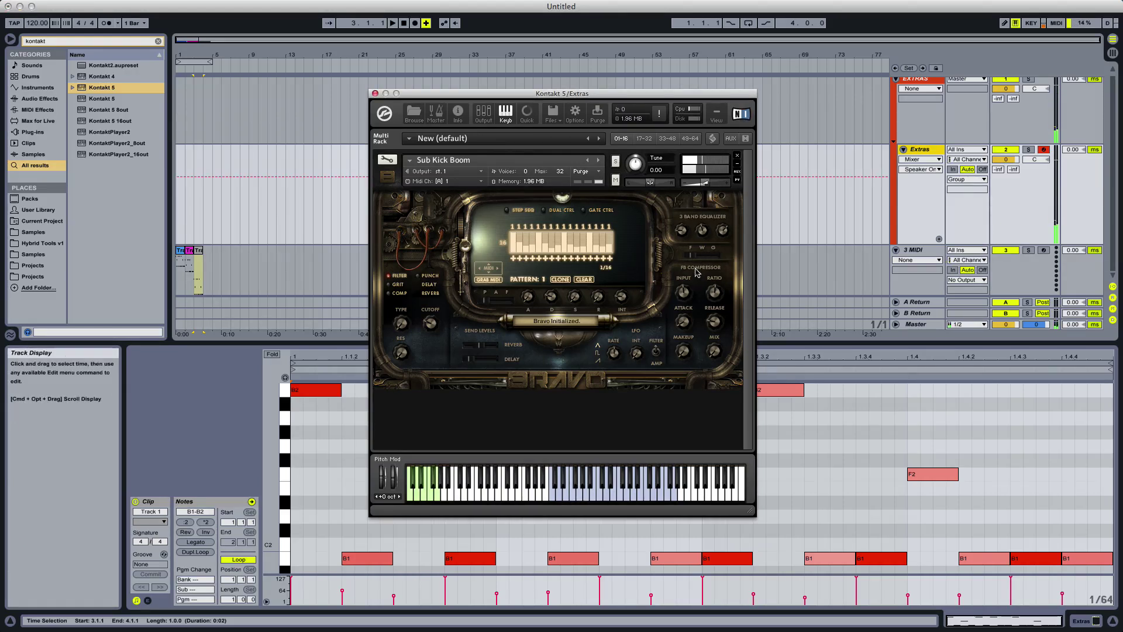
{"action": "left_click_drag", "start_coordinate": [693, 255], "coordinate": [728, 258]}
{"action": "mouse_move", "coordinate": [677, 239]}
{"action": "left_mouse_down"}
{"action": "mouse_move", "coordinate": [683, 225]}
{"action": "mouse_move", "coordinate": [691, 278]}
{"action": "mouse_move", "coordinate": [682, 238]}
{"action": "left_mouse_up"}
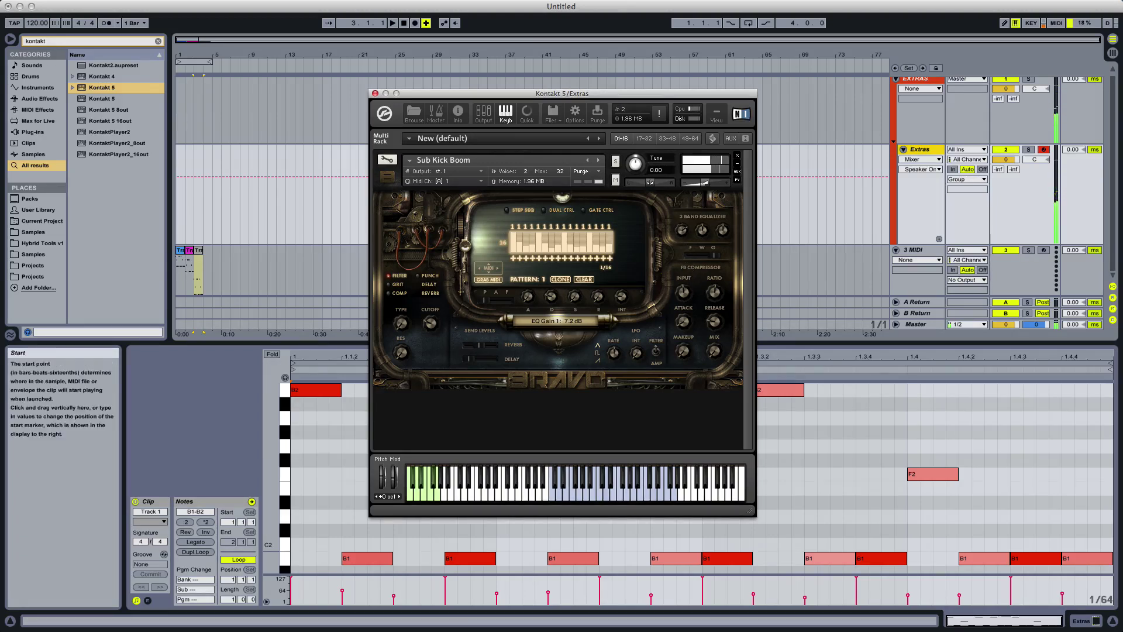
Load the Sub Kicks patch, set its step rate to 1/8, and adjust its delay send level with the delay settings shown
{"action": "left_click_drag", "start_coordinate": [262, 465], "coordinate": [594, 251]}
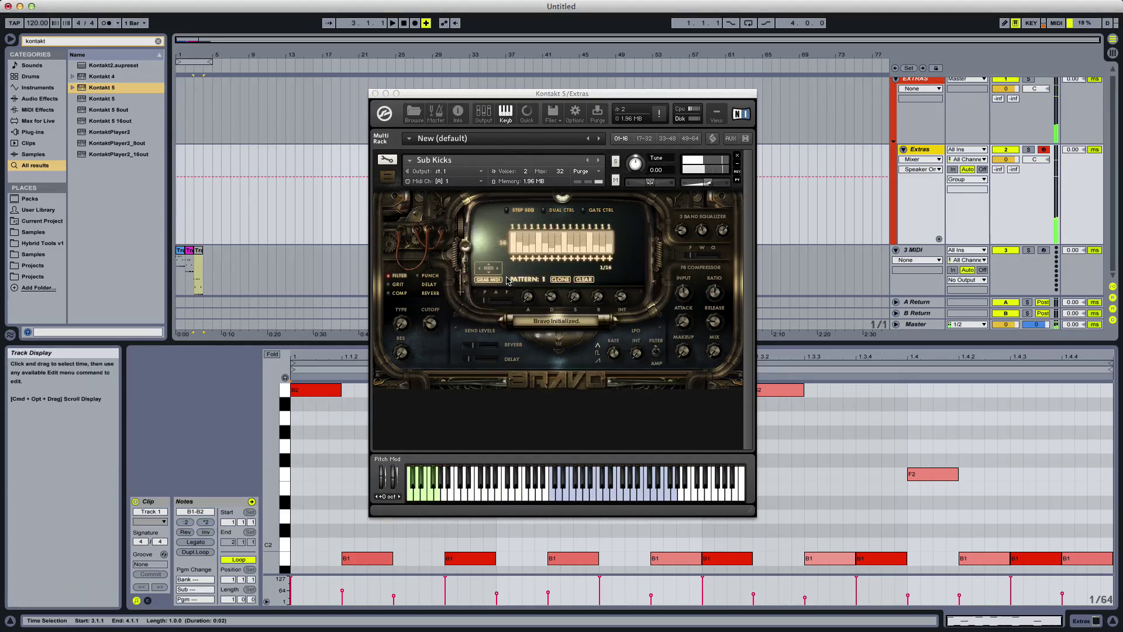
{"action": "left_click", "coordinate": [608, 268]}
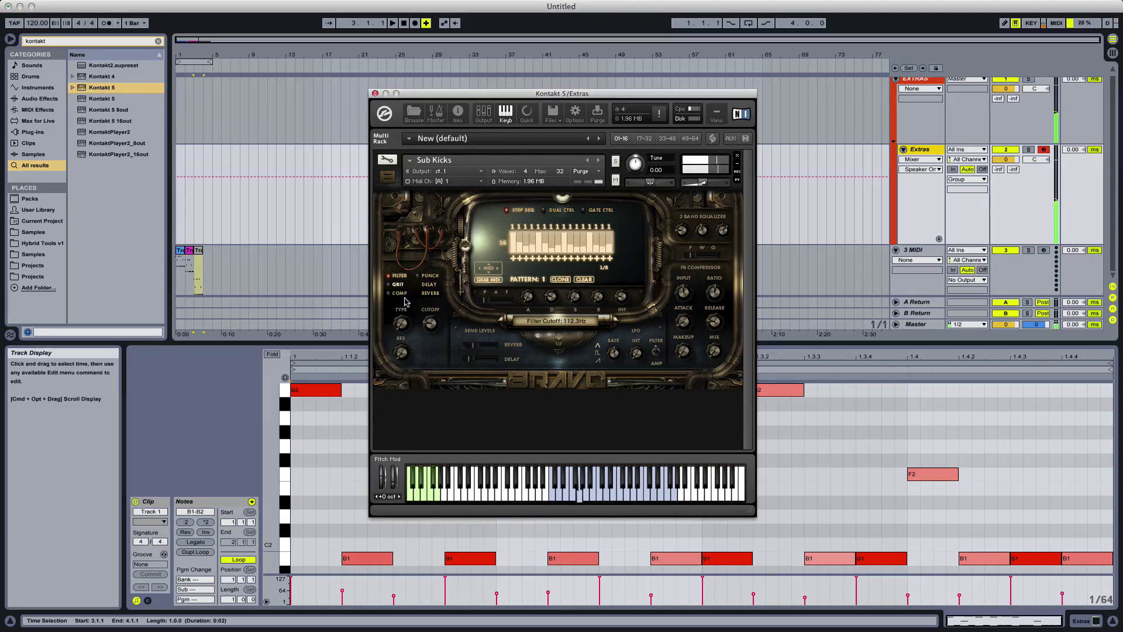
{"action": "left_click", "coordinate": [487, 360]}
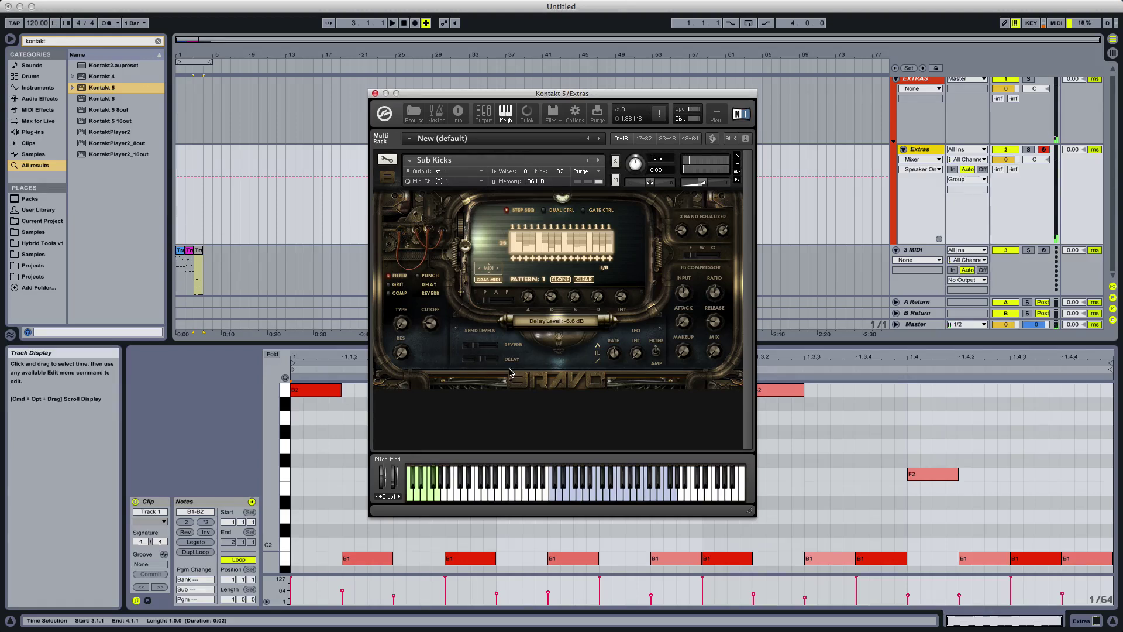
{"action": "left_click", "coordinate": [429, 284]}
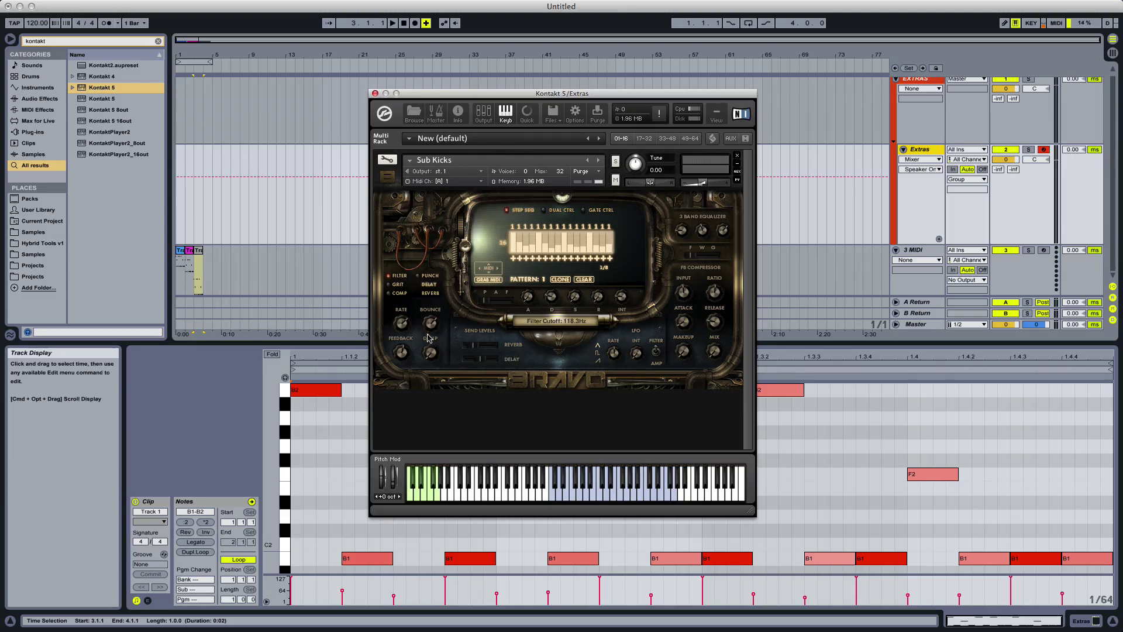
{"action": "mouse_move", "coordinate": [479, 365]}
{"action": "left_mouse_down"}
{"action": "mouse_move", "coordinate": [453, 367]}
{"action": "mouse_move", "coordinate": [486, 363]}
{"action": "left_mouse_up"}
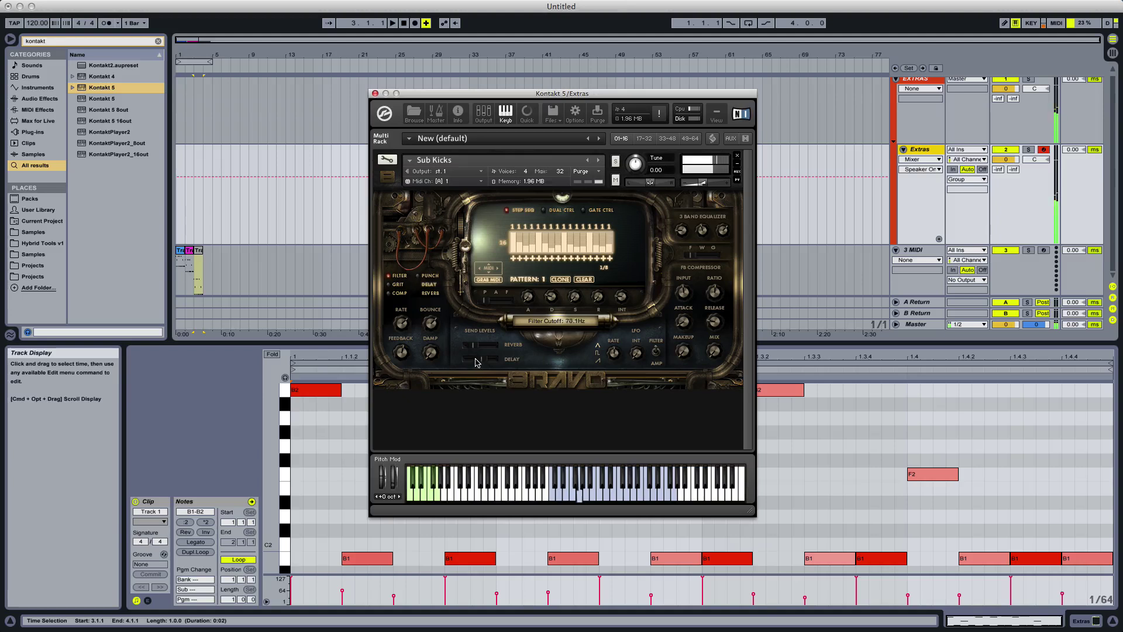
Load and audition the BOOMS, BOOM Rhythm Maker, Impacts, Large Tom Hits and Rumble Hits patches in turn
{"action": "key", "text": "super+Tab"}
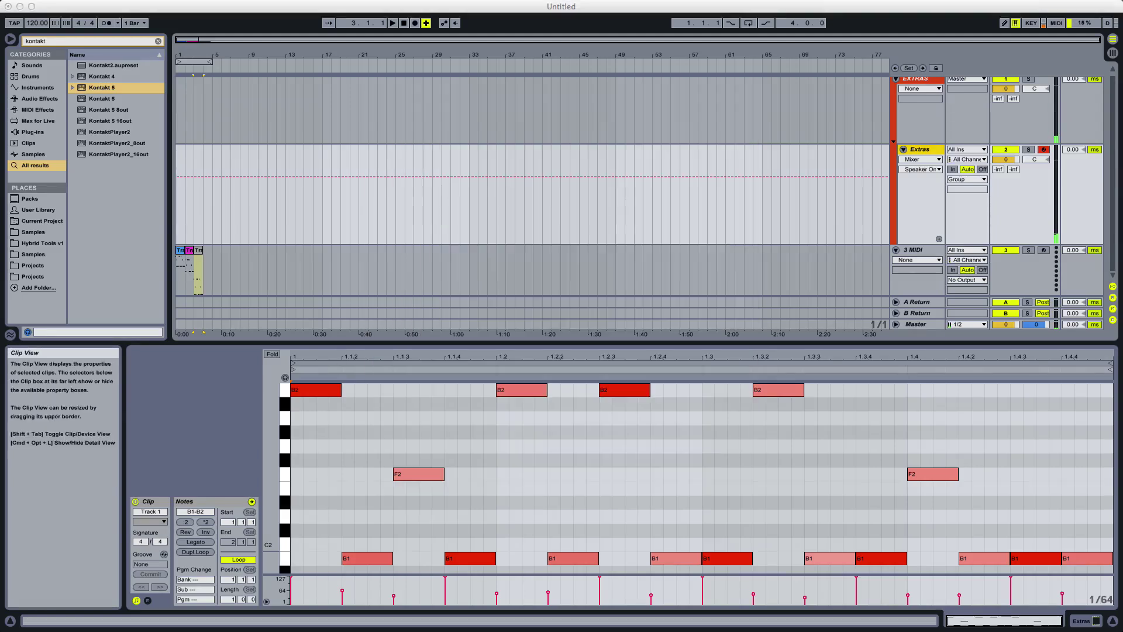
{"action": "left_click", "coordinate": [355, 471]}
{"action": "left_click_drag", "start_coordinate": [0, 468], "coordinate": [492, 374]}
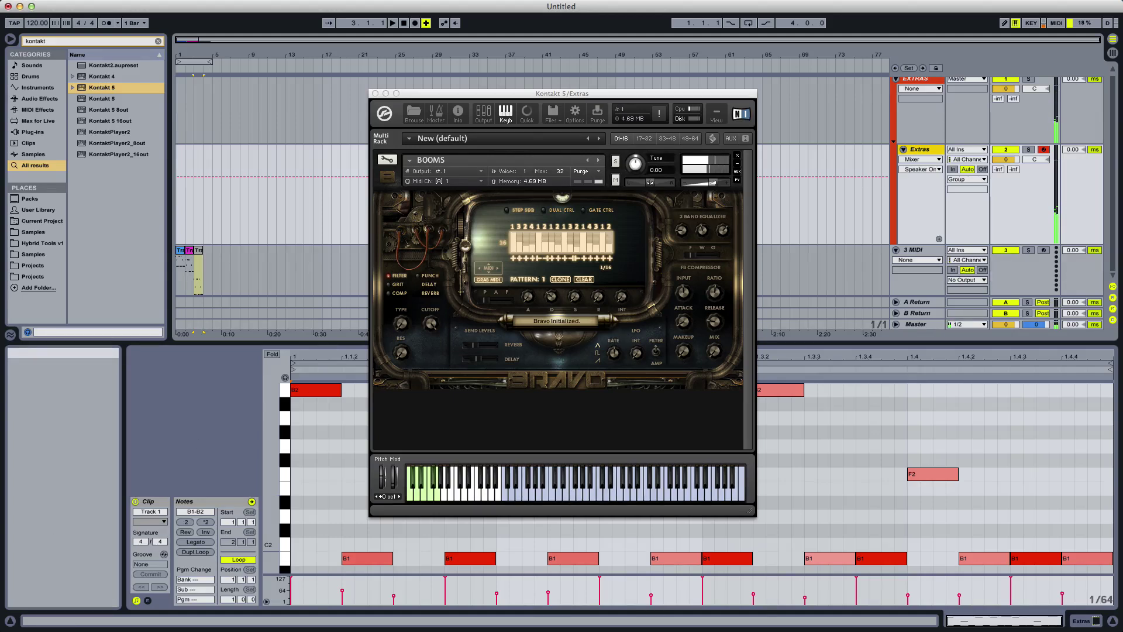
{"action": "left_click_drag", "start_coordinate": [252, 470], "coordinate": [628, 281]}
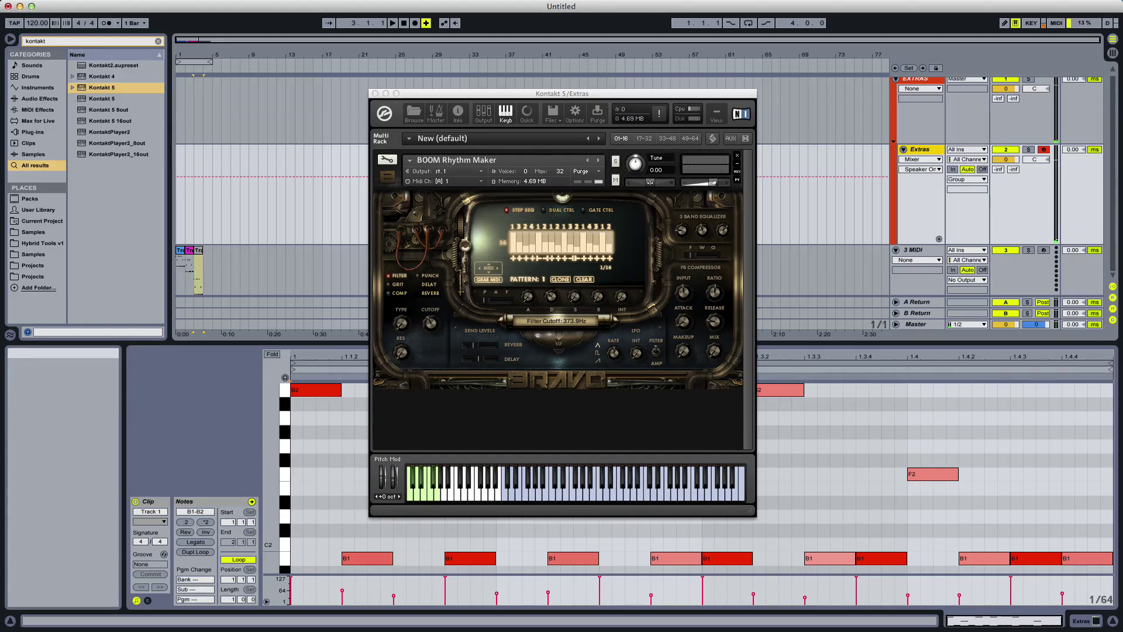
{"action": "left_click_drag", "start_coordinate": [0, 316], "coordinate": [536, 311]}
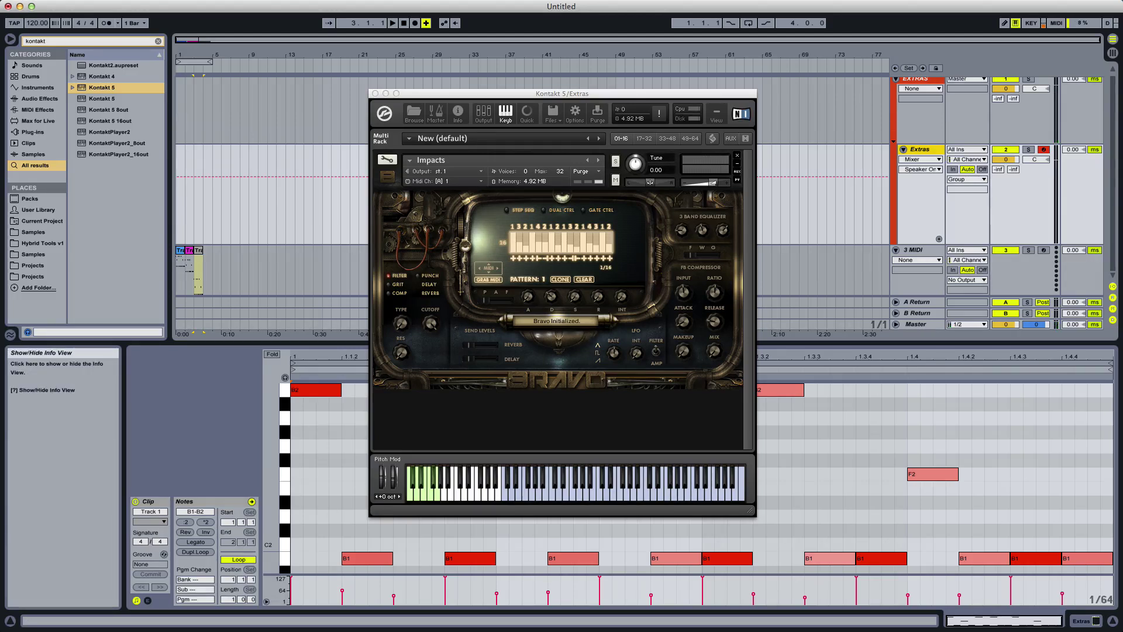
{"action": "left_click", "coordinate": [584, 176]}
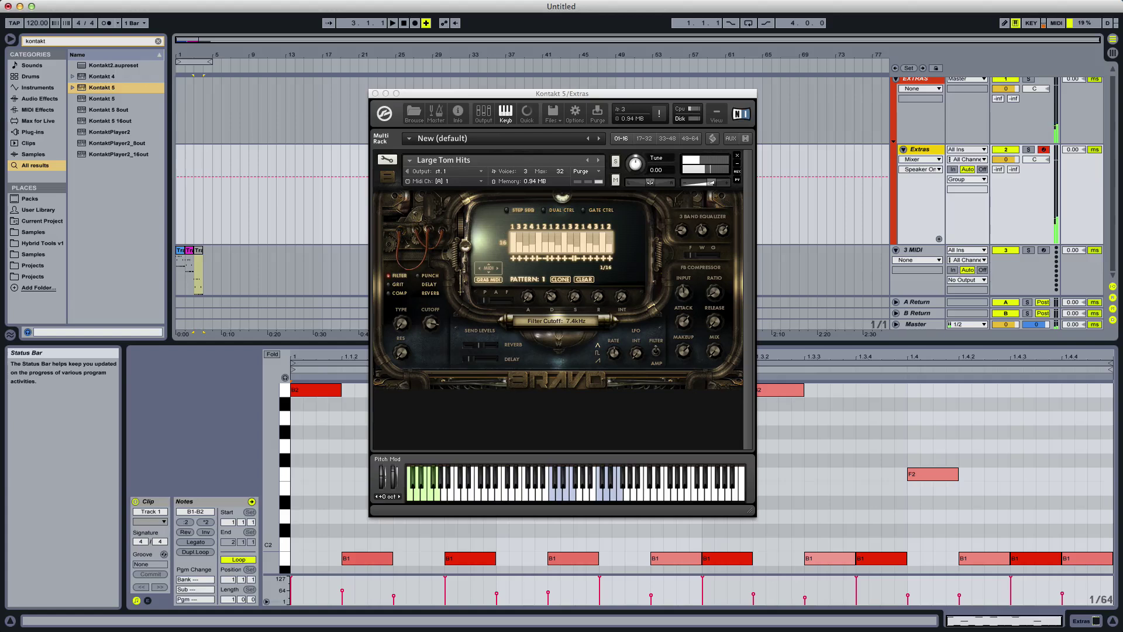
{"action": "left_click_drag", "start_coordinate": [386, 631], "coordinate": [450, 355]}
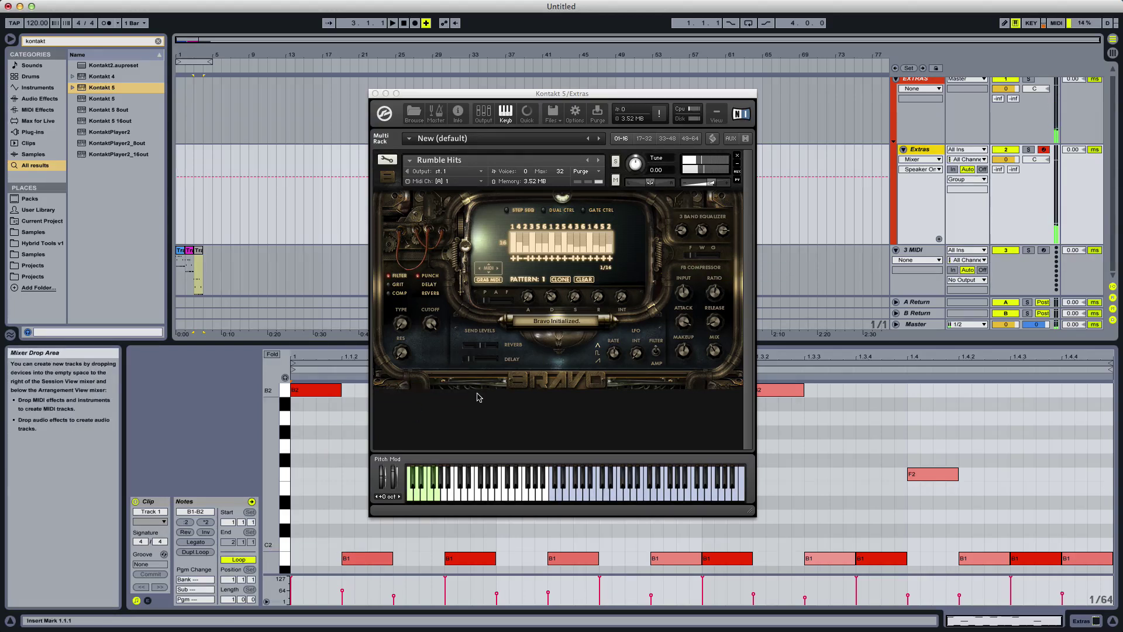
Set the Rumble Hits reverb send level to -25.2 dB, then load and audition the Rumble Hit Rhythm patch
{"action": "left_click", "coordinate": [466, 349]}
{"action": "left_click_drag", "start_coordinate": [466, 349], "coordinate": [467, 345]}
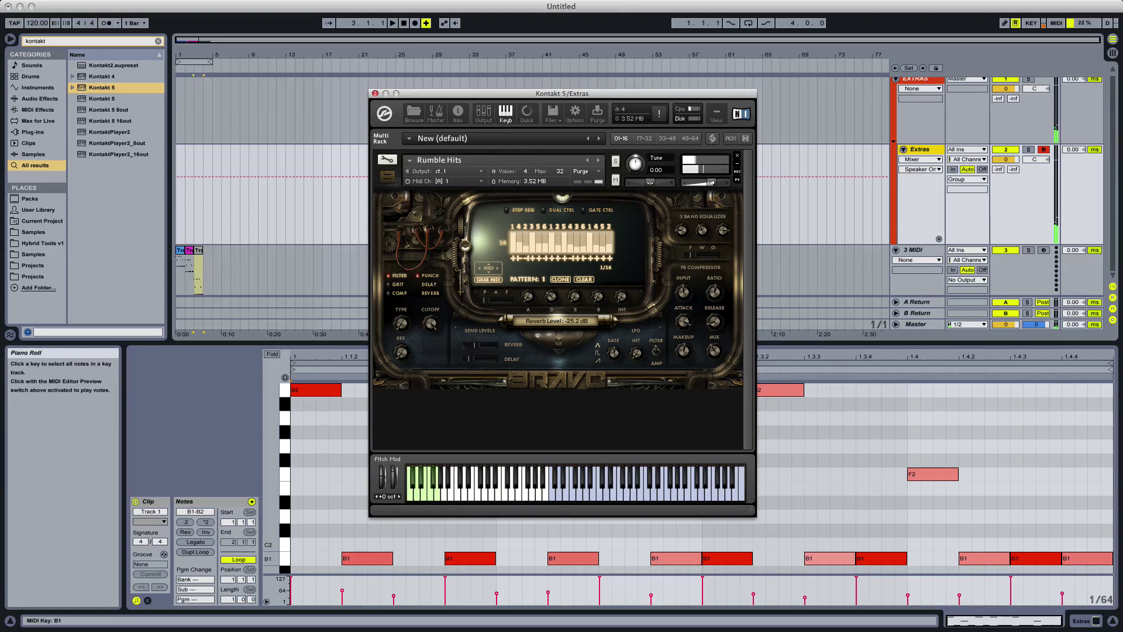
{"action": "left_click_drag", "start_coordinate": [280, 631], "coordinate": [591, 305]}
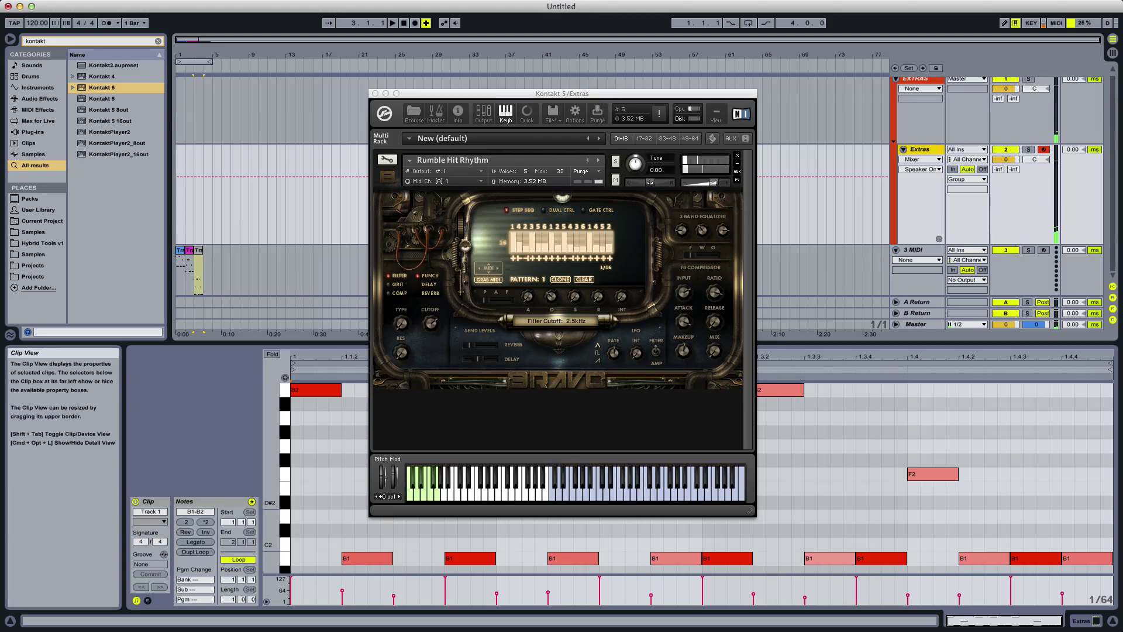
Load the Tempo Sync Reverse FX TAIL patch and set its delay feedback to 54.3%
{"action": "key", "text": "super+Tab"}
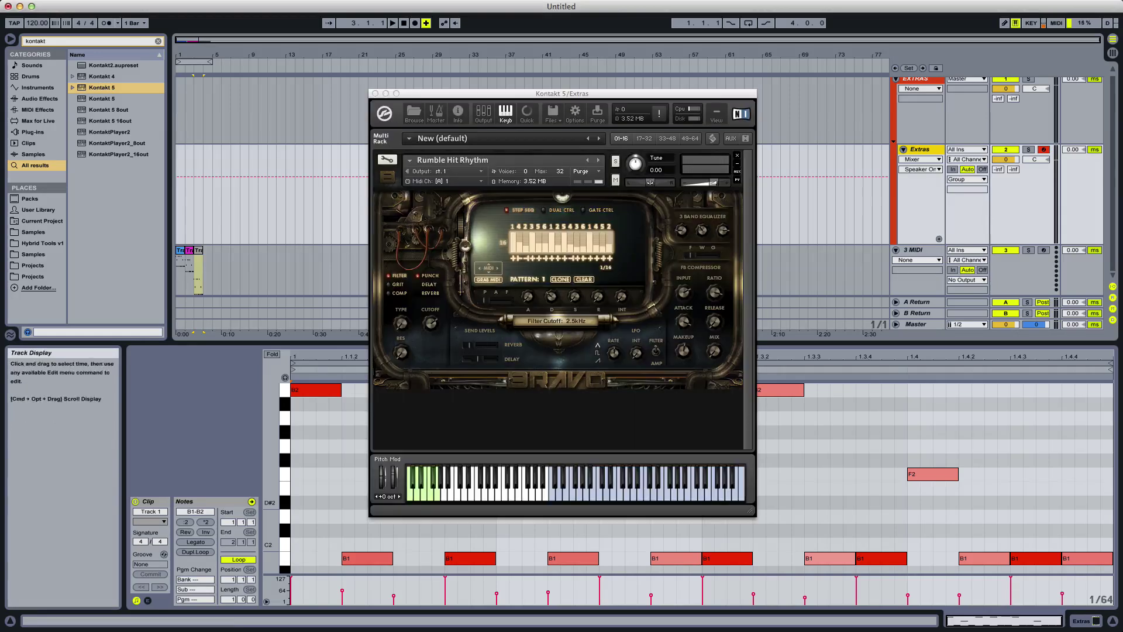
{"action": "key", "text": "super+Tab"}
{"action": "left_click_drag", "start_coordinate": [325, 497], "coordinate": [535, 292]}
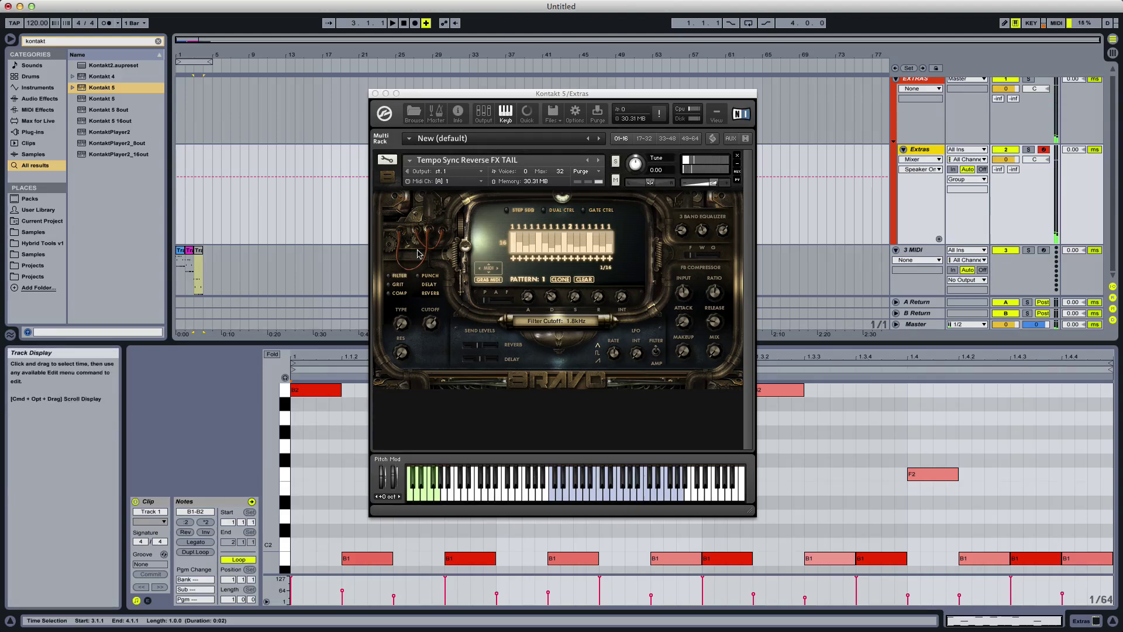
{"action": "left_click", "coordinate": [429, 284]}
{"action": "left_click_drag", "start_coordinate": [402, 351], "coordinate": [410, 333]}
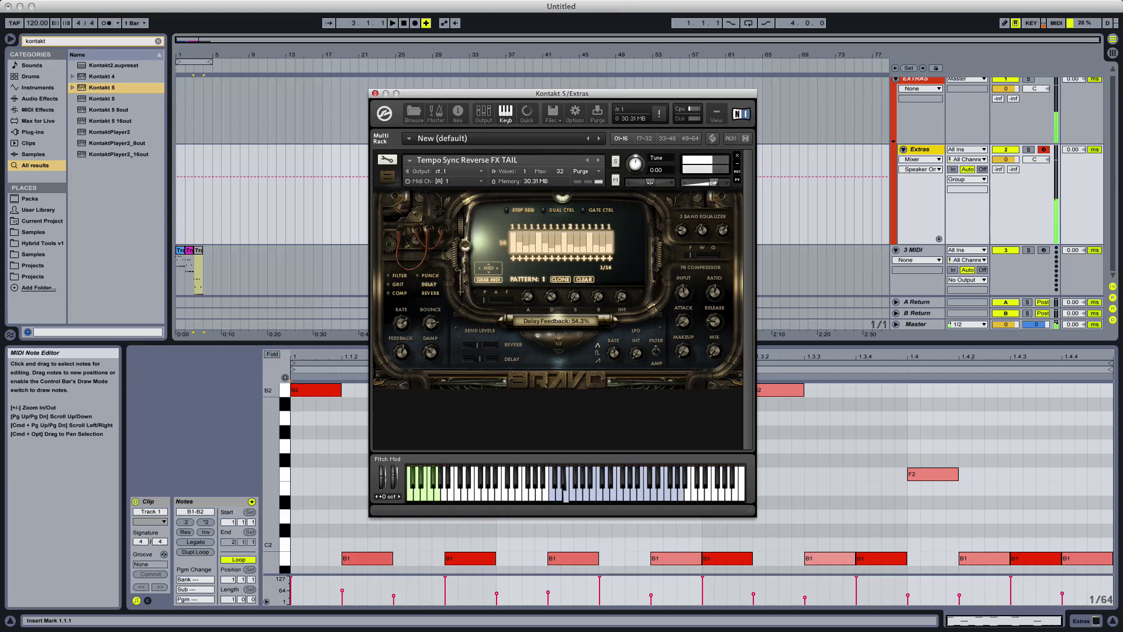
Load the Click Loops Menu patch and audition it
{"action": "key", "text": "super+alt+p"}
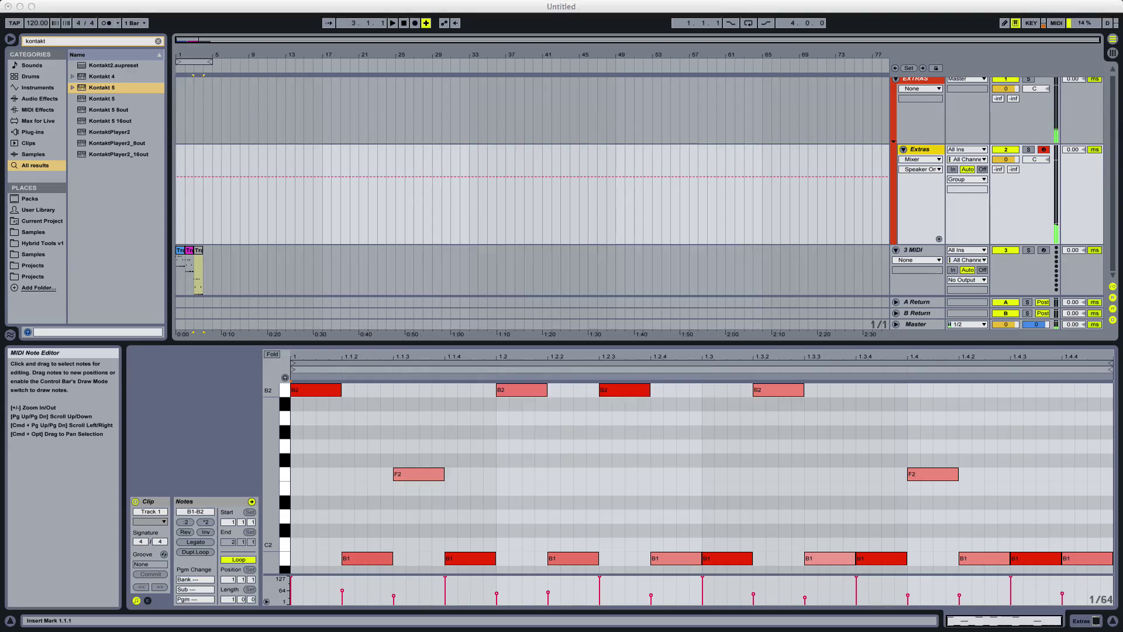
{"action": "key", "text": "super+alt+p"}
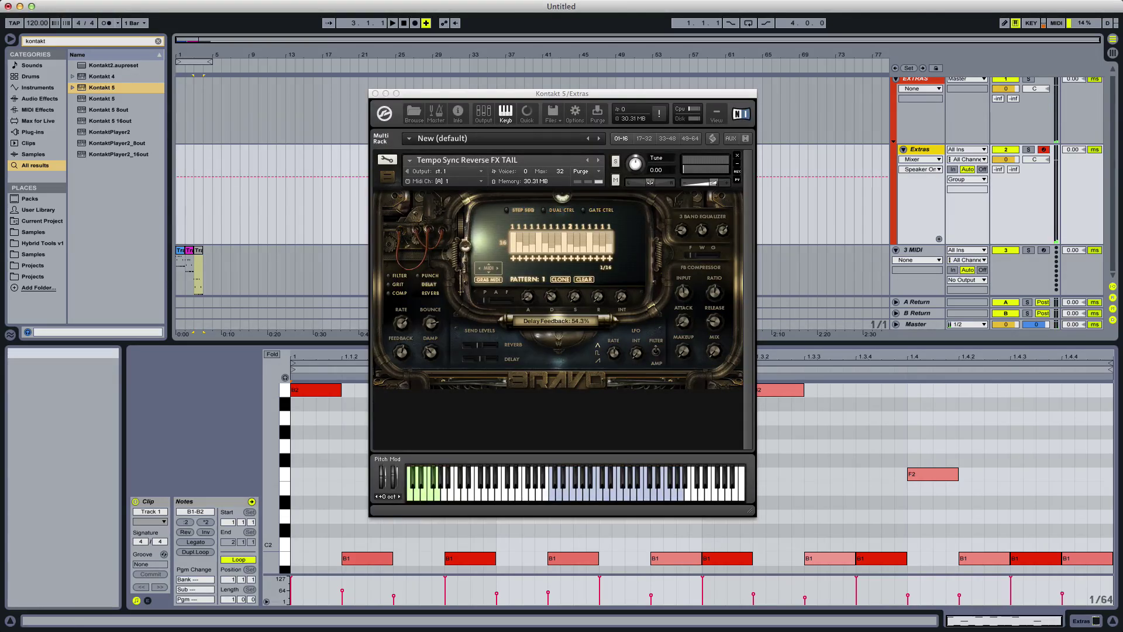
{"action": "left_click", "coordinate": [631, 293]}
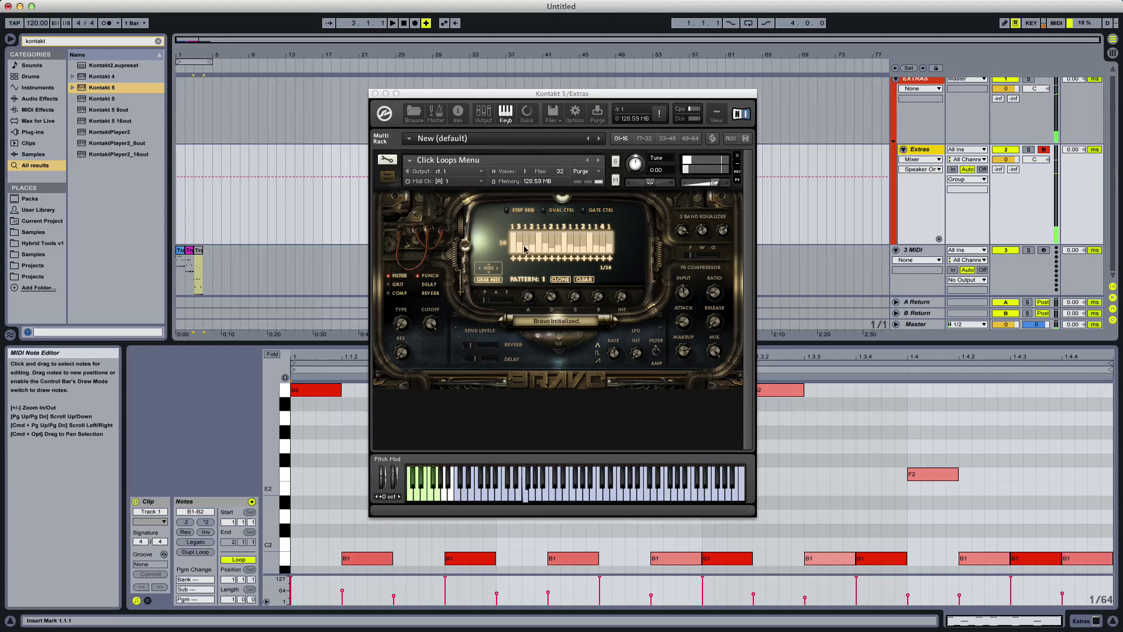
Enable Dual Control on Click Loops Menu, draw both control lanes, activate Stomp, and set dual resonance to 46.3% and delay send to -0.4 dB
{"action": "left_click", "coordinate": [548, 212]}
{"action": "left_click", "coordinate": [547, 212]}
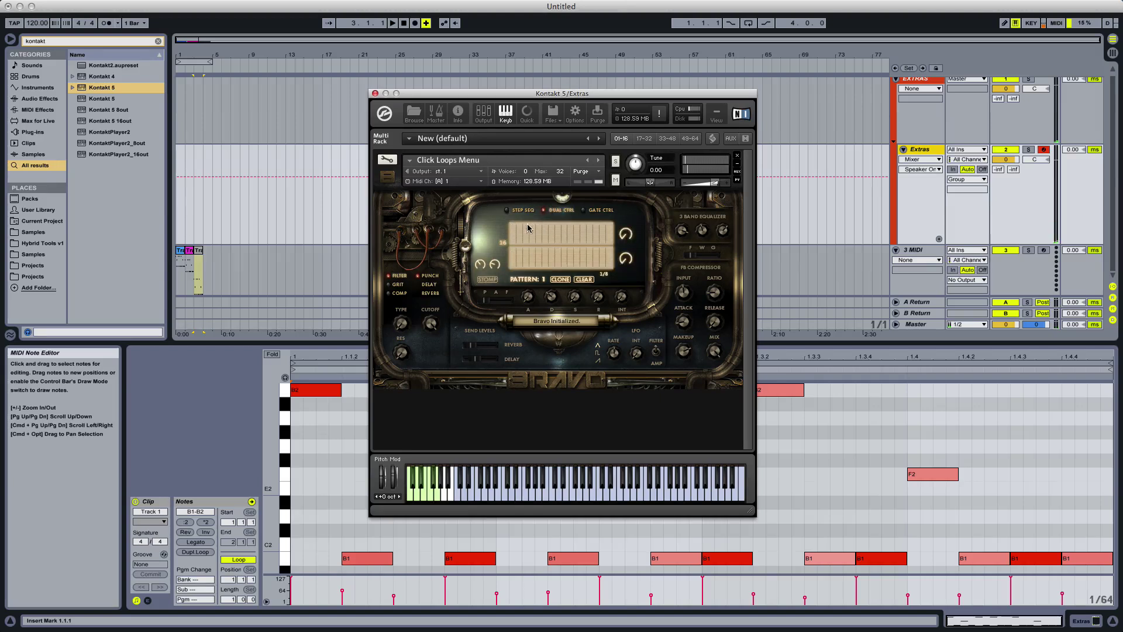
{"action": "mouse_move", "coordinate": [518, 248]}
{"action": "left_mouse_down"}
{"action": "mouse_move", "coordinate": [514, 258]}
{"action": "mouse_move", "coordinate": [602, 261]}
{"action": "mouse_move", "coordinate": [518, 264]}
{"action": "left_mouse_up"}
{"action": "left_click", "coordinate": [485, 278]}
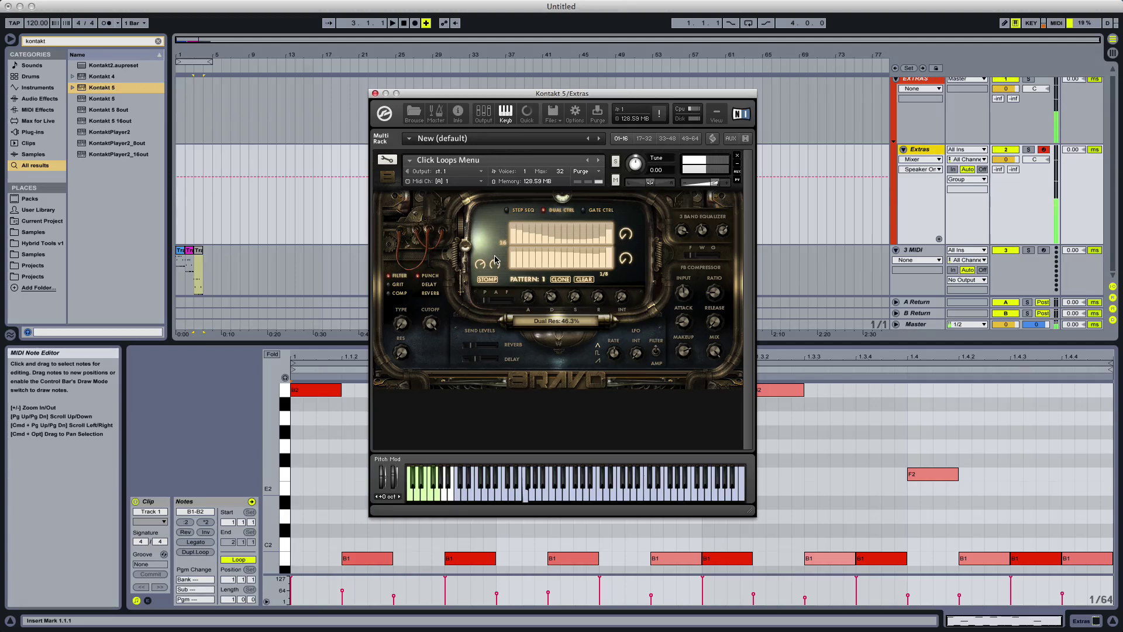
{"action": "mouse_move", "coordinate": [486, 359]}
{"action": "left_mouse_down"}
{"action": "mouse_move", "coordinate": [494, 364]}
{"action": "mouse_move", "coordinate": [478, 366]}
{"action": "left_mouse_up"}
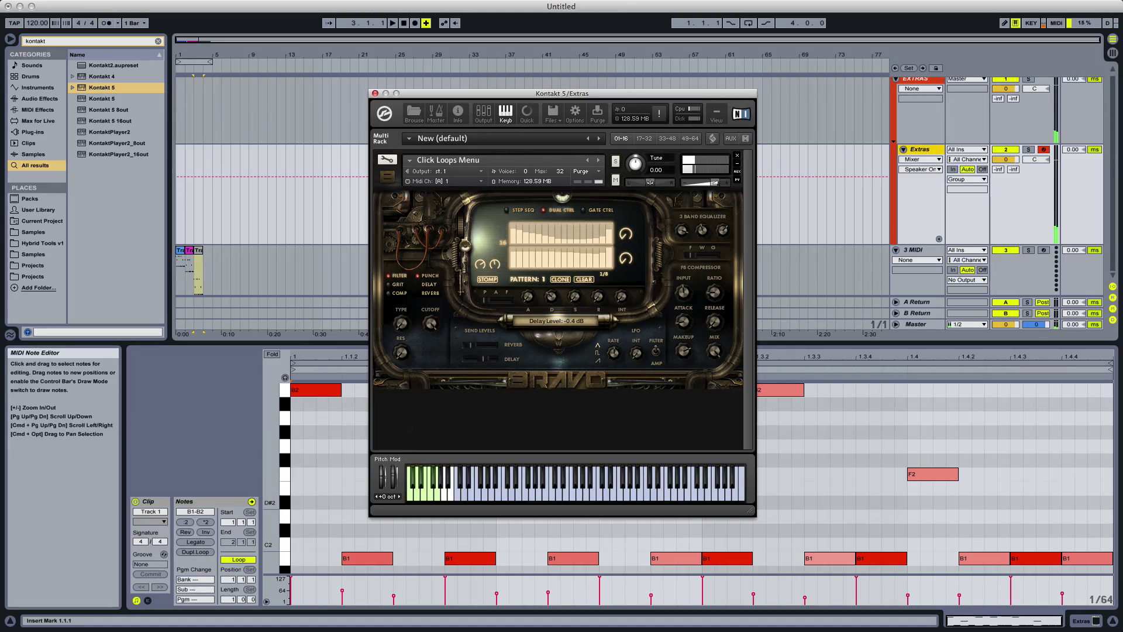
Load the Construction Loops, Full Rhythms, Low Rhythms and Mid Rhythms patches in turn and audition the rhythms
{"action": "left_click_drag", "start_coordinate": [254, 549], "coordinate": [502, 321]}
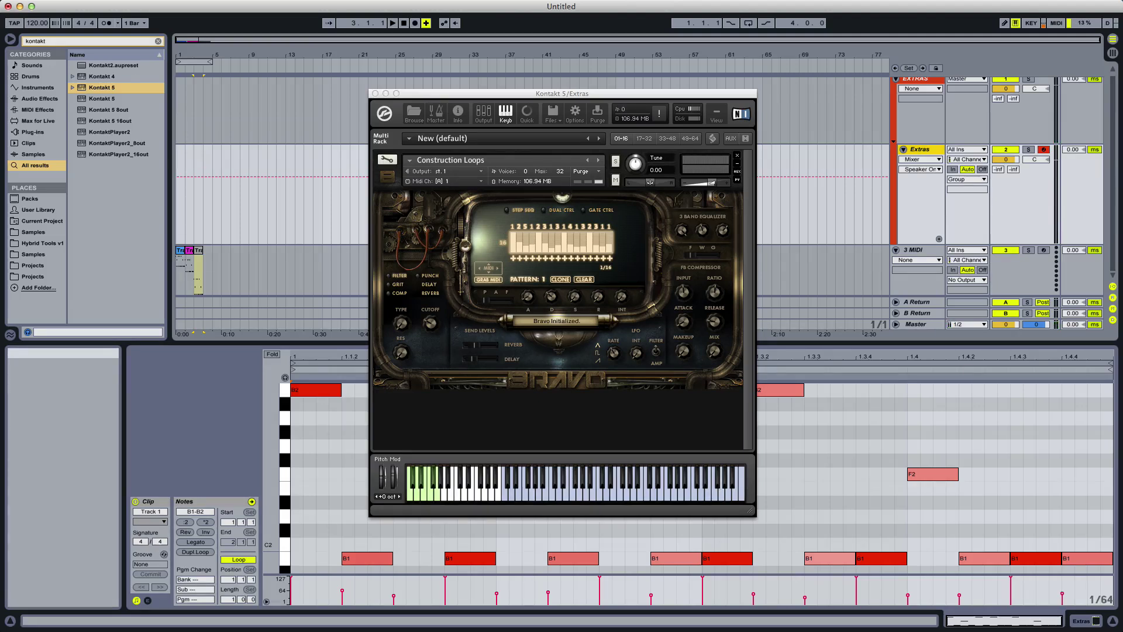
{"action": "left_click_drag", "start_coordinate": [528, 278], "coordinate": [523, 275]}
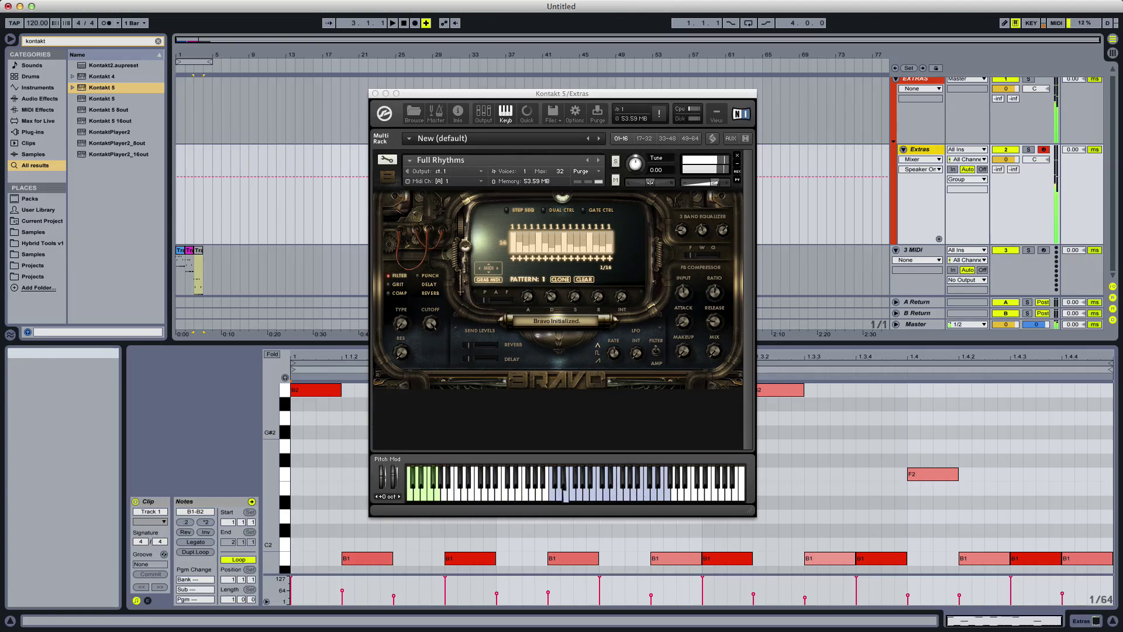
{"action": "left_click_drag", "start_coordinate": [1122, 281], "coordinate": [612, 209]}
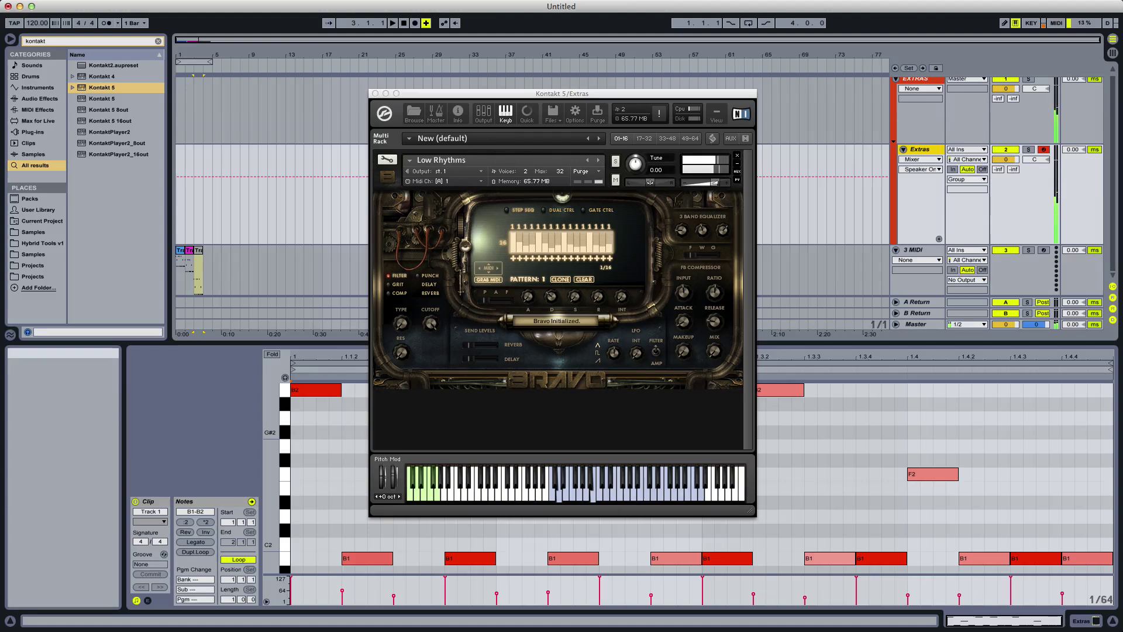
{"action": "left_click_drag", "start_coordinate": [0, 331], "coordinate": [566, 331]}
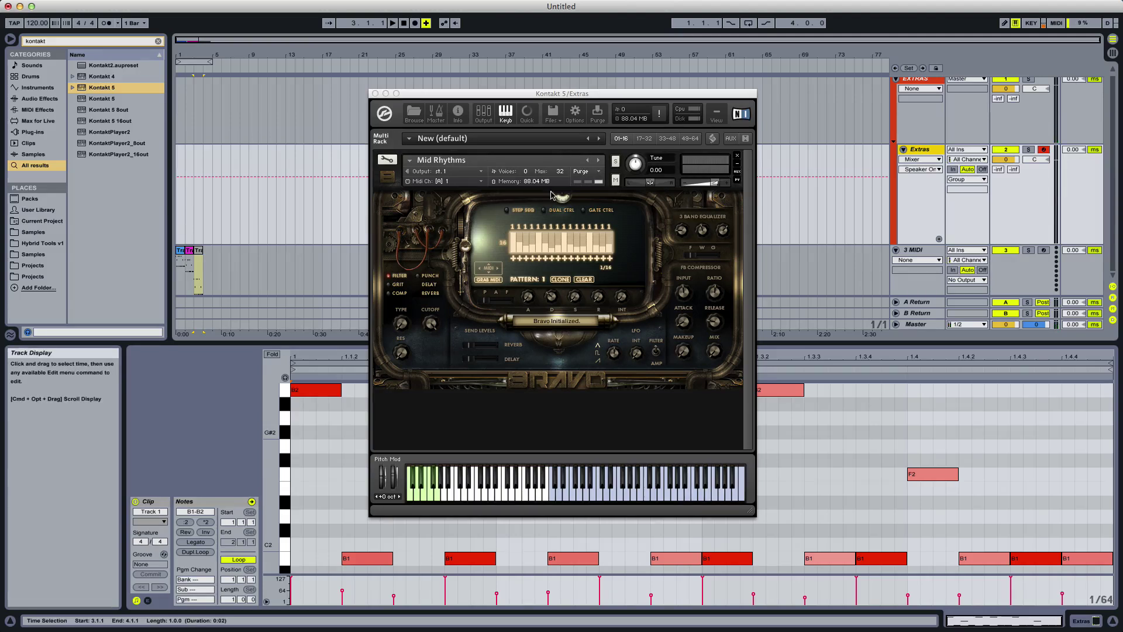
Try the Gate Control on Mid Rhythms, and enable Dual Control with step curves drawn across both lanes
{"action": "left_click", "coordinate": [598, 210]}
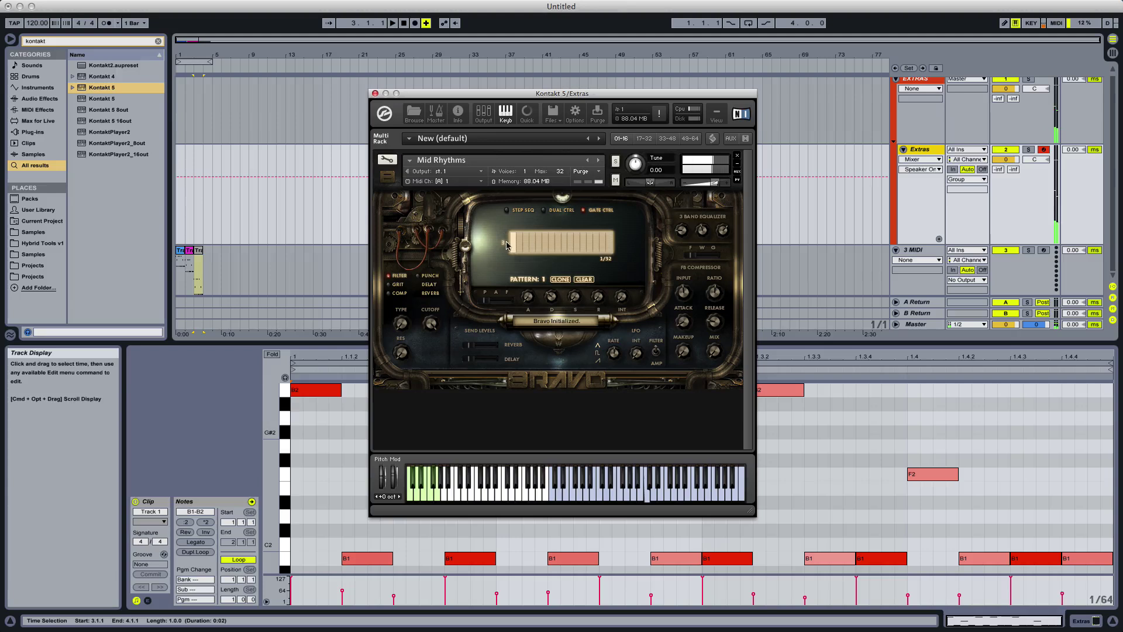
{"action": "left_click", "coordinate": [545, 210]}
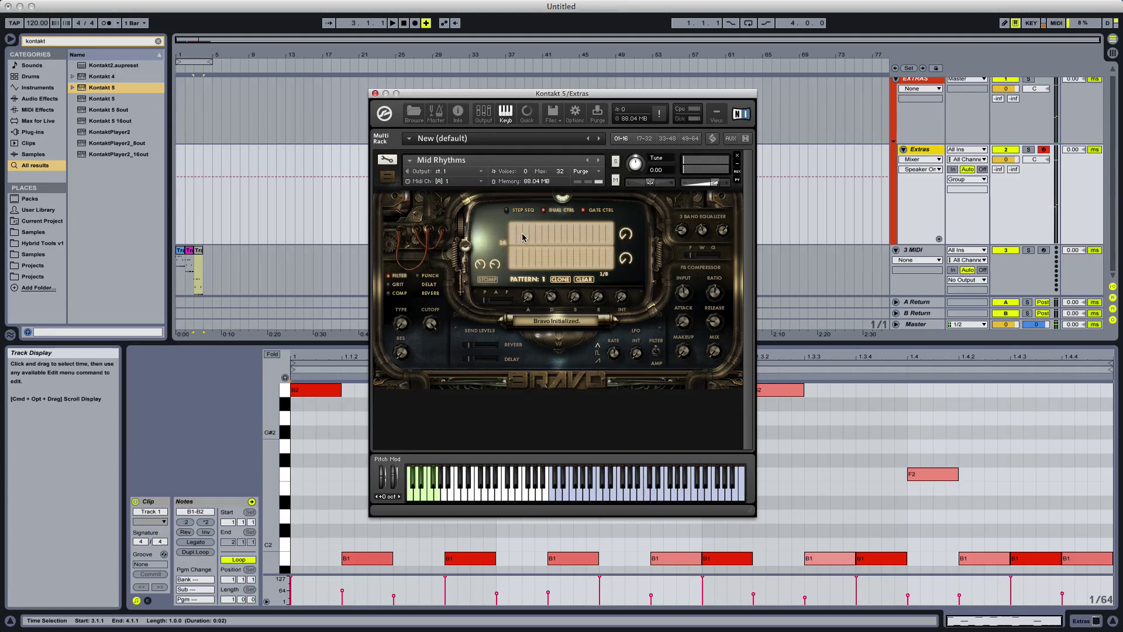
{"action": "left_click", "coordinate": [526, 237]}
{"action": "left_click_drag", "start_coordinate": [526, 237], "coordinate": [612, 234]}
{"action": "left_click_drag", "start_coordinate": [514, 258], "coordinate": [612, 253]}
Activate Stomp on Mid Rhythms, adjust the dual cutoff and resonance, and set the filter resonance to 5.3%
{"action": "mouse_move", "coordinate": [478, 268]}
{"action": "left_mouse_down"}
{"action": "mouse_move", "coordinate": [481, 254]}
{"action": "mouse_move", "coordinate": [482, 275]}
{"action": "mouse_move", "coordinate": [496, 264]}
{"action": "left_mouse_up"}
{"action": "left_click", "coordinate": [483, 279]}
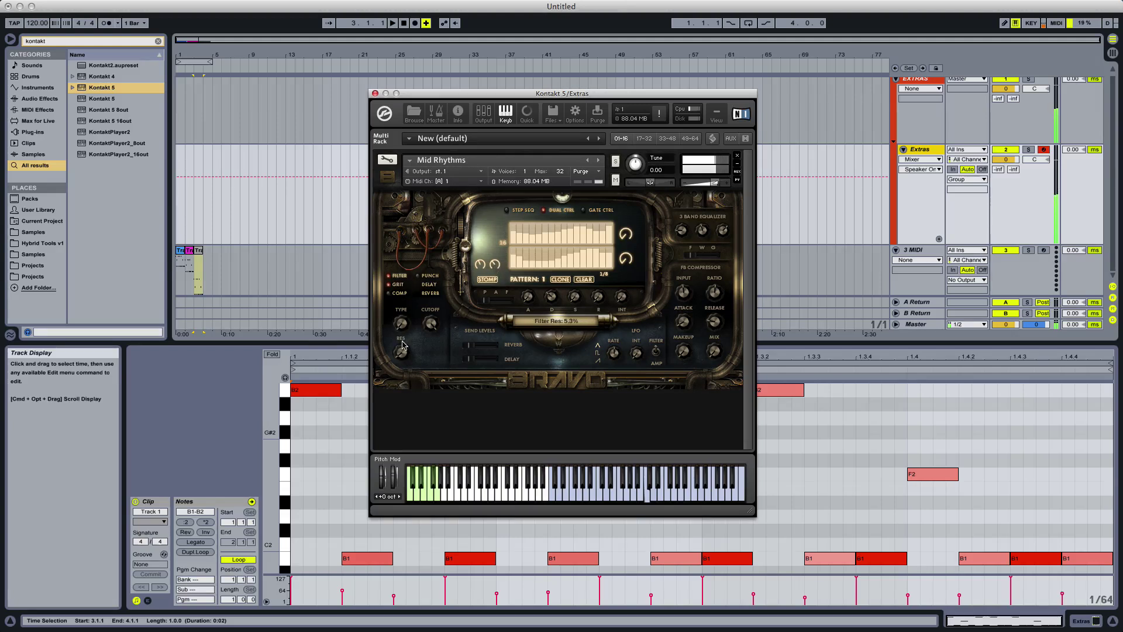
{"action": "left_click_drag", "start_coordinate": [431, 322], "coordinate": [401, 342]}
{"action": "left_click_drag", "start_coordinate": [482, 274], "coordinate": [478, 255]}
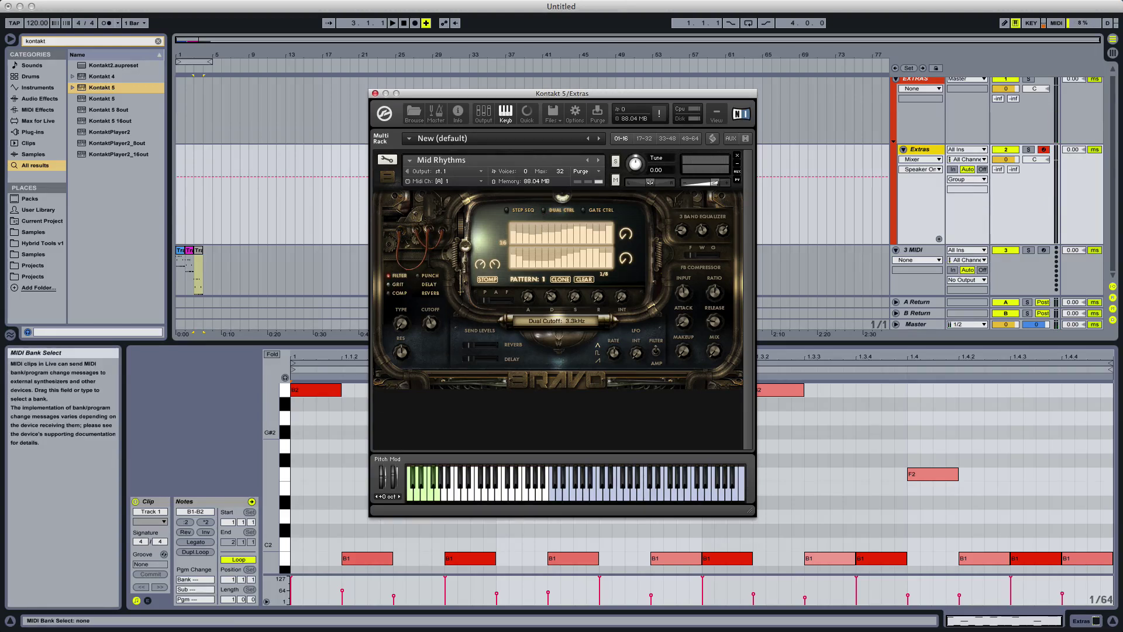
Load the Risers patch and audition it with the Kontakt window in view
{"action": "key", "text": "super+Tab"}
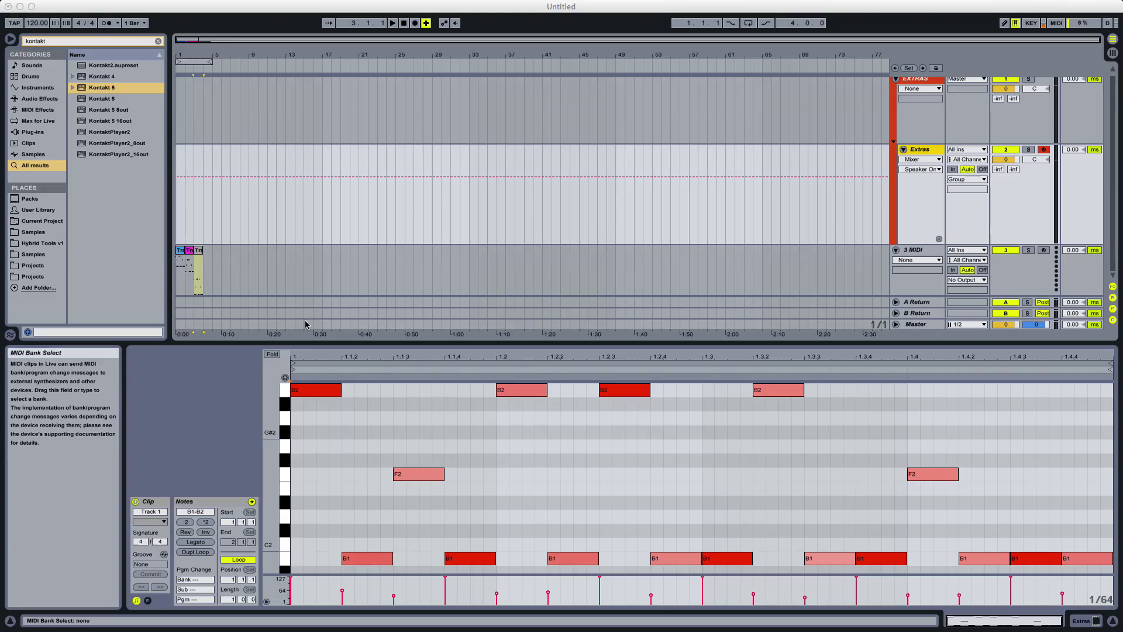
{"action": "key", "text": "super+Tab"}
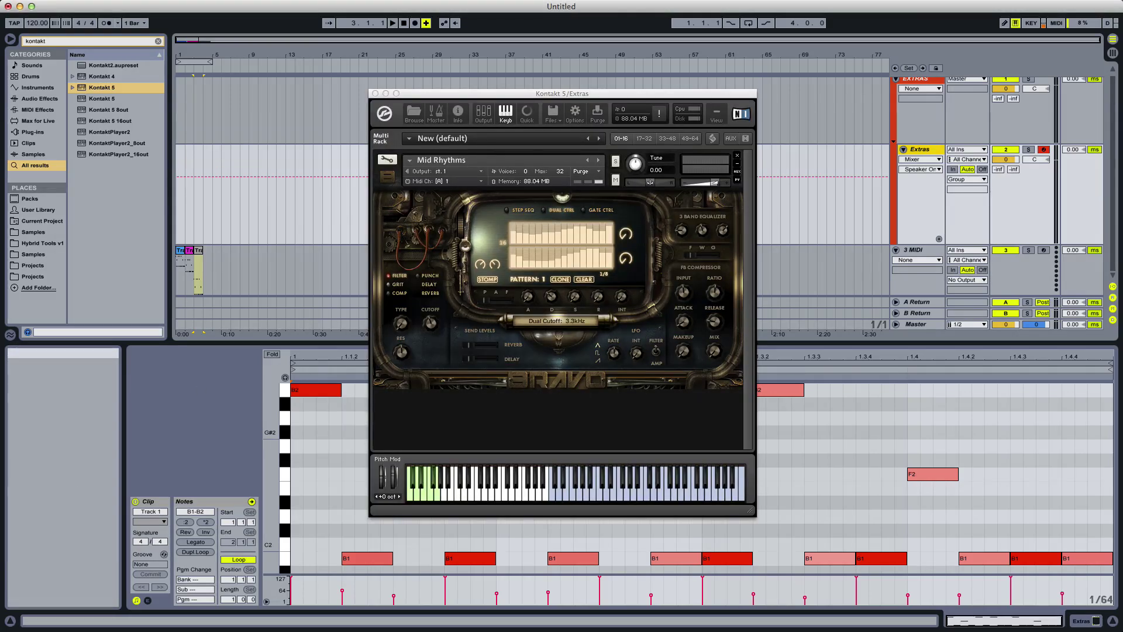
{"action": "left_click_drag", "start_coordinate": [435, 401], "coordinate": [512, 361]}
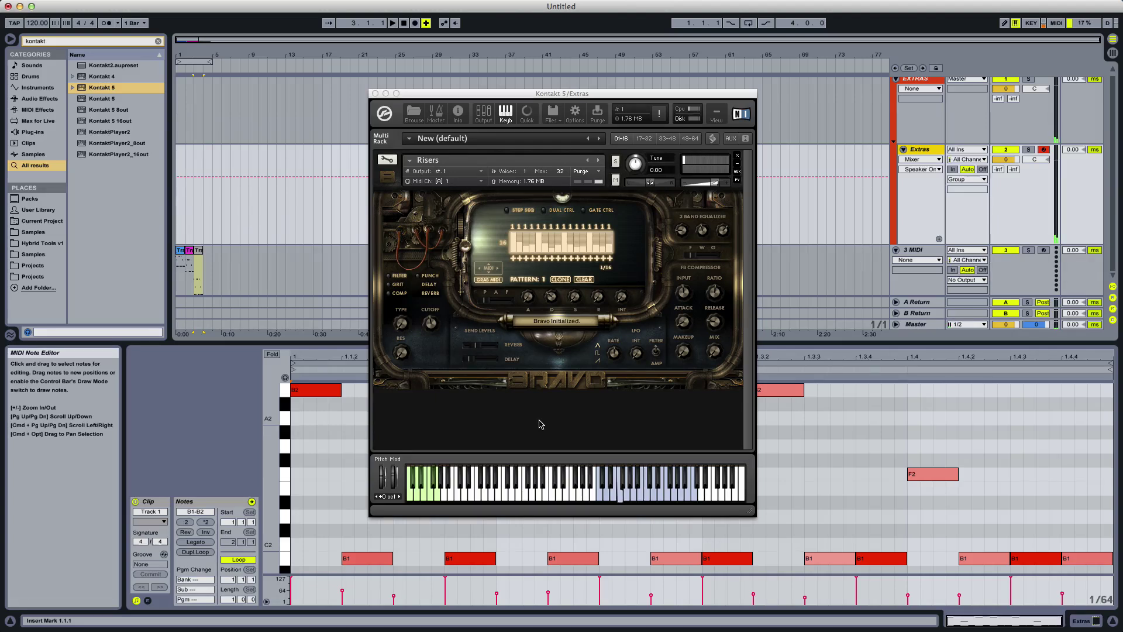
{"action": "left_click", "coordinate": [359, 562]}
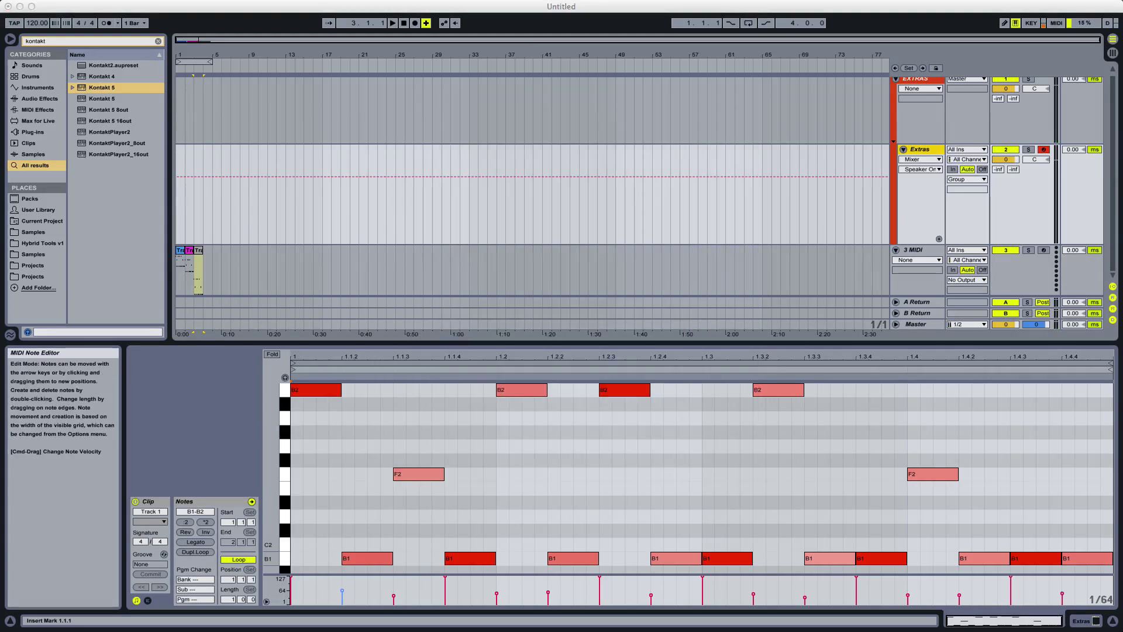
{"action": "left_click", "coordinate": [265, 411]}
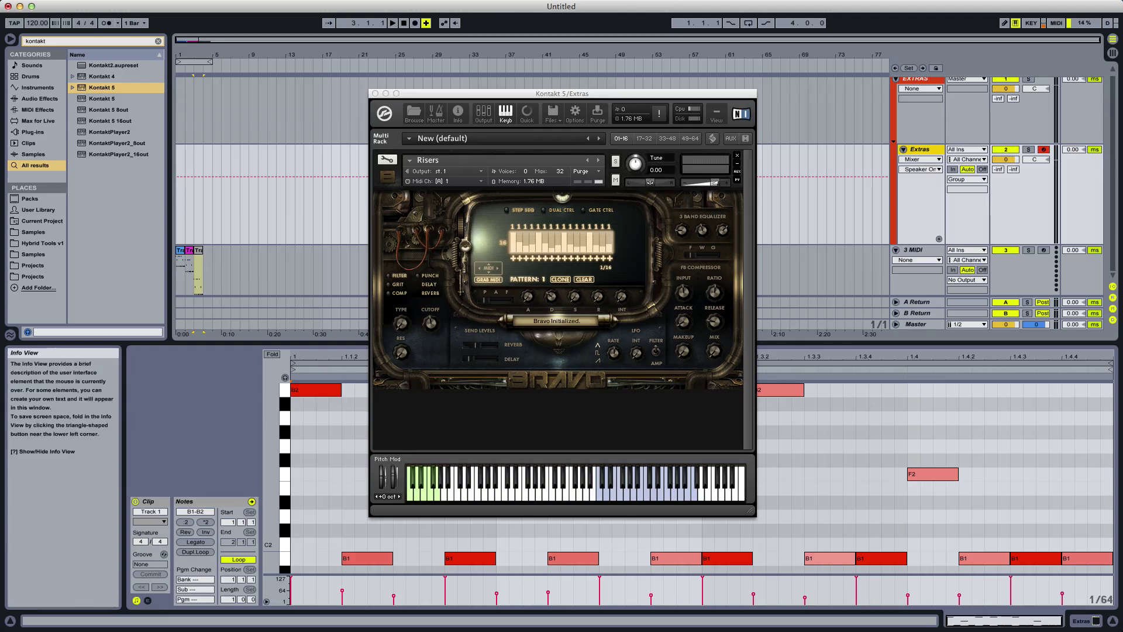
Load the Signature Sounds patch and audition several of its notes
{"action": "mouse_move", "coordinate": [450, 550]}
{"action": "left_mouse_down"}
{"action": "mouse_move", "coordinate": [473, 363]}
{"action": "mouse_move", "coordinate": [493, 359]}
{"action": "left_mouse_up"}
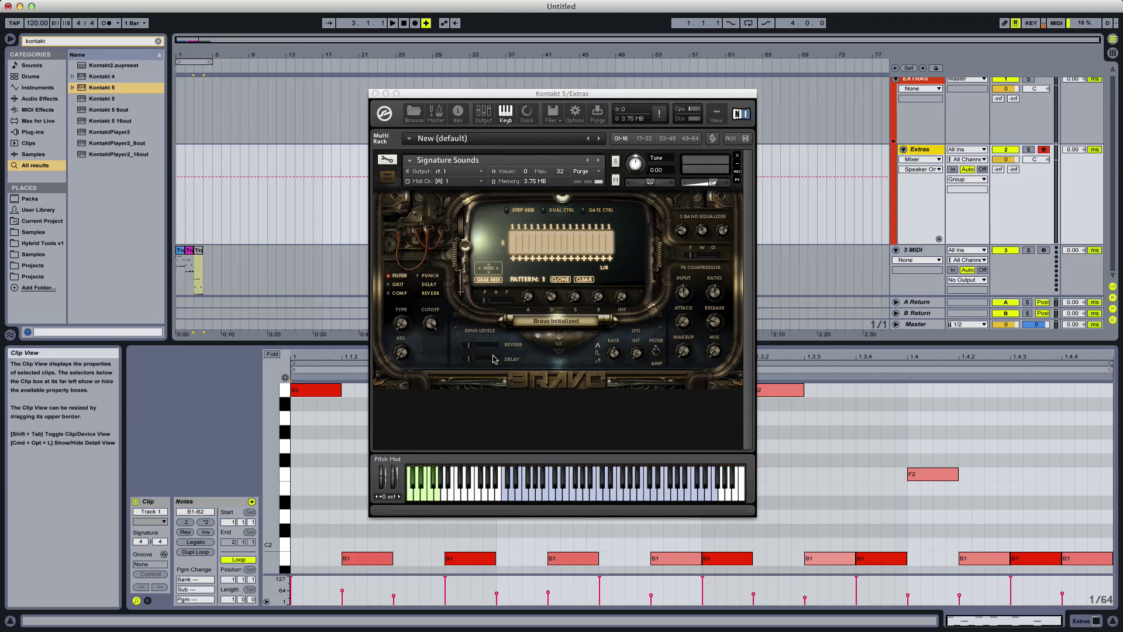
{"action": "key", "text": "f"}
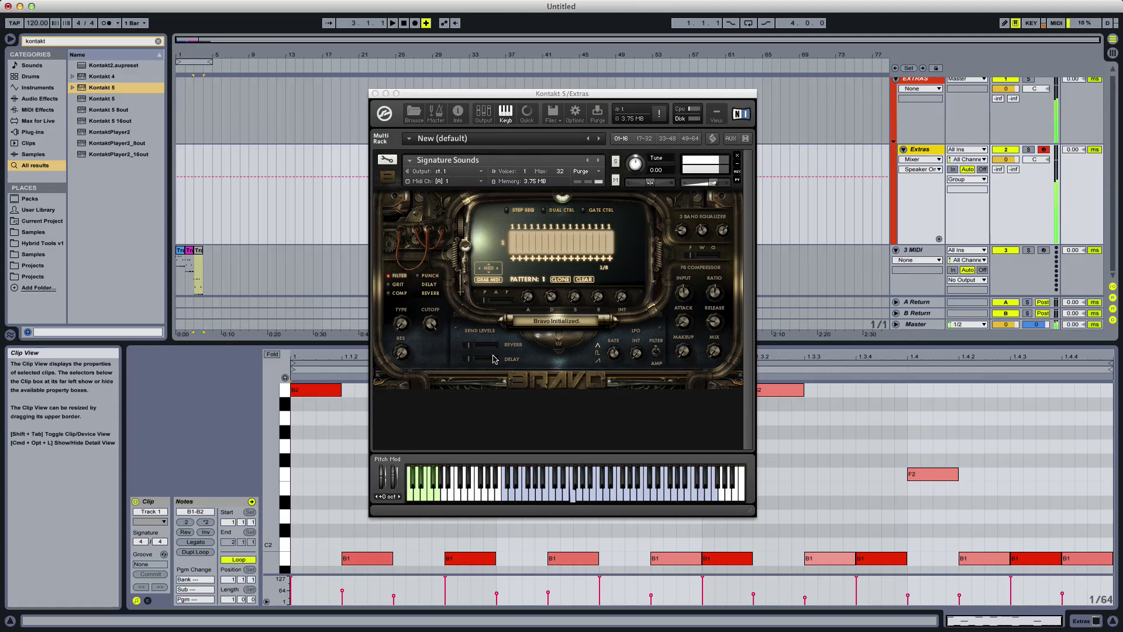
{"action": "key", "text": "k"}
{"action": "key", "text": "a"}
{"action": "key", "text": "k"}
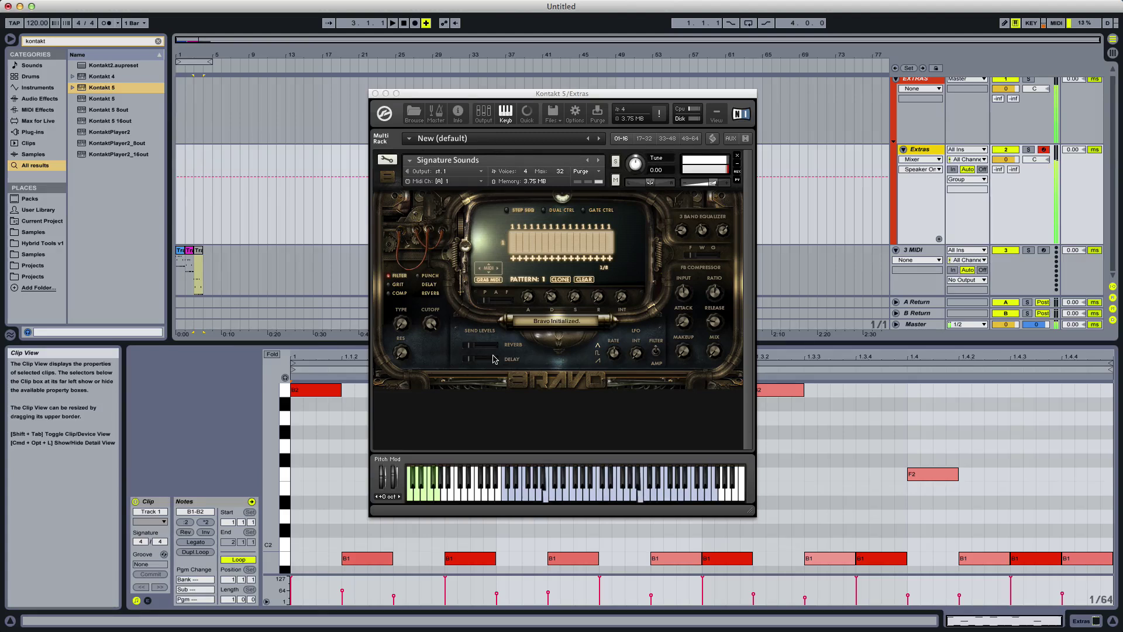
{"action": "key", "text": "apostrophe"}
{"action": "key", "text": "semicolon"}
{"action": "key", "text": "a"}
{"action": "key", "text": "a"}
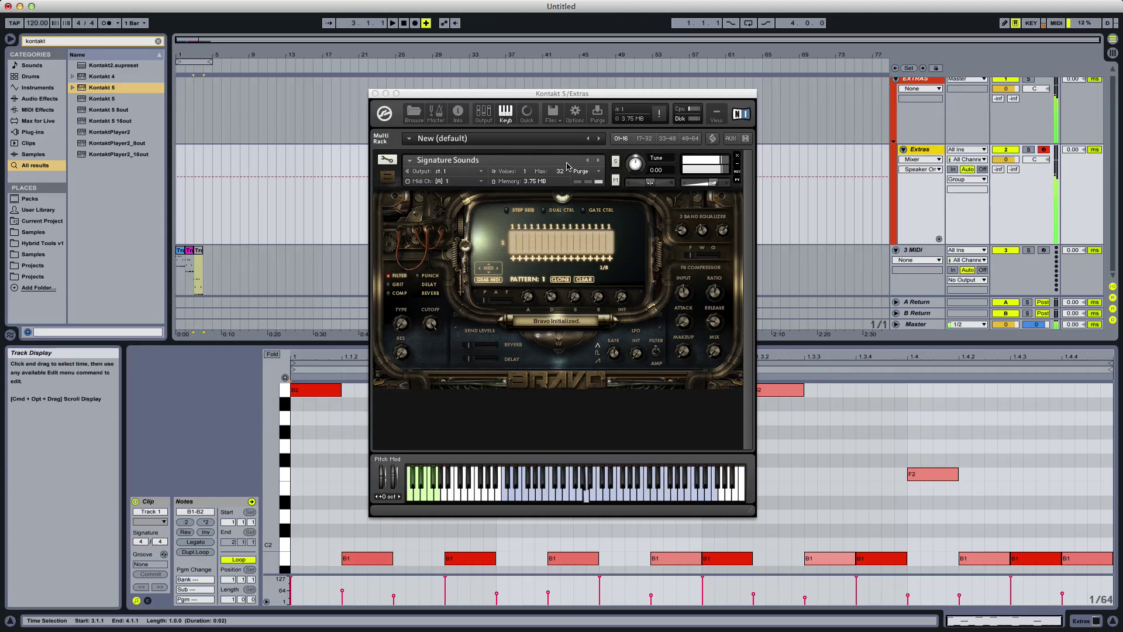
Audition Signature Sounds with Dual Control on, its first steps drawn, Stomp active and dual cutoff at 825.5 Hz, and switch Dual Control off
{"action": "left_click", "coordinate": [550, 211]}
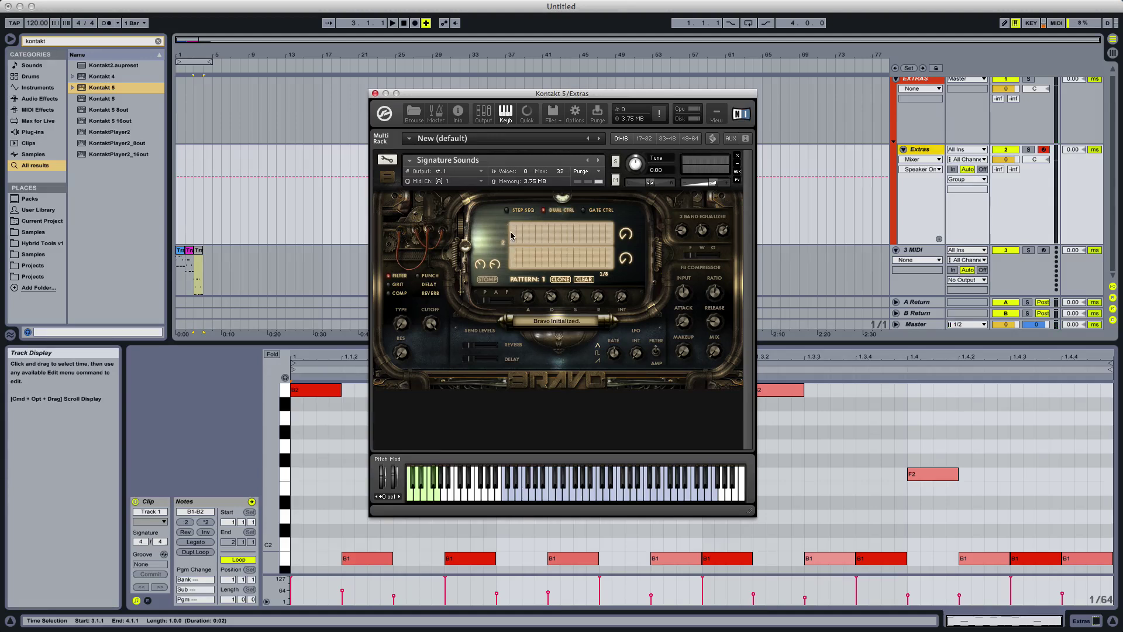
{"action": "left_click", "coordinate": [514, 237]}
{"action": "left_click", "coordinate": [519, 258]}
{"action": "key", "text": "a"}
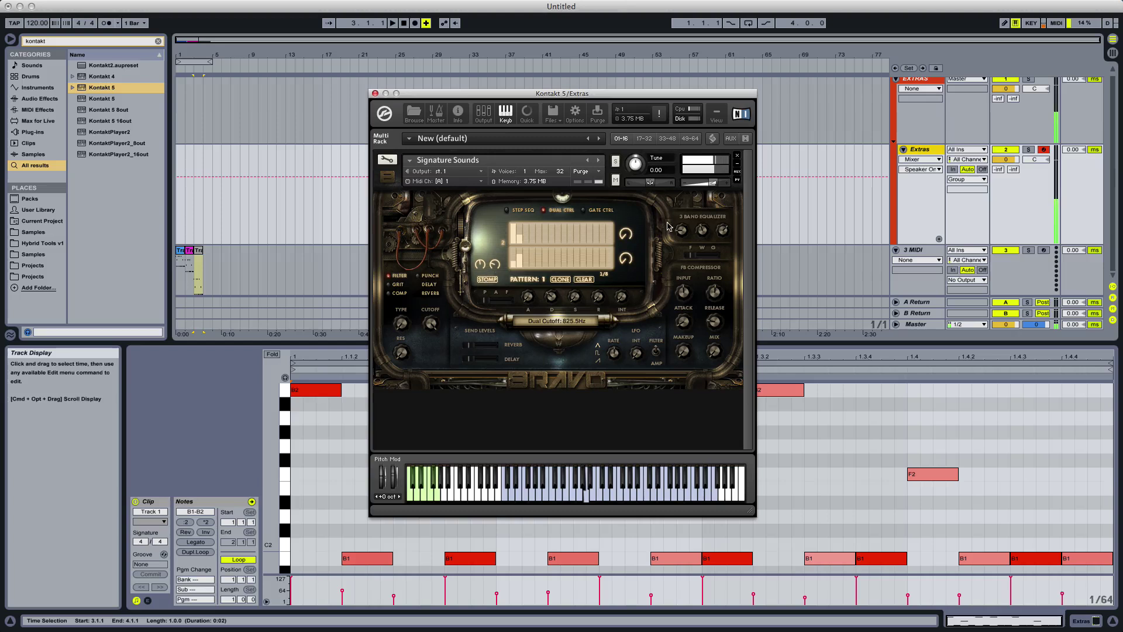
{"action": "left_click", "coordinate": [544, 210]}
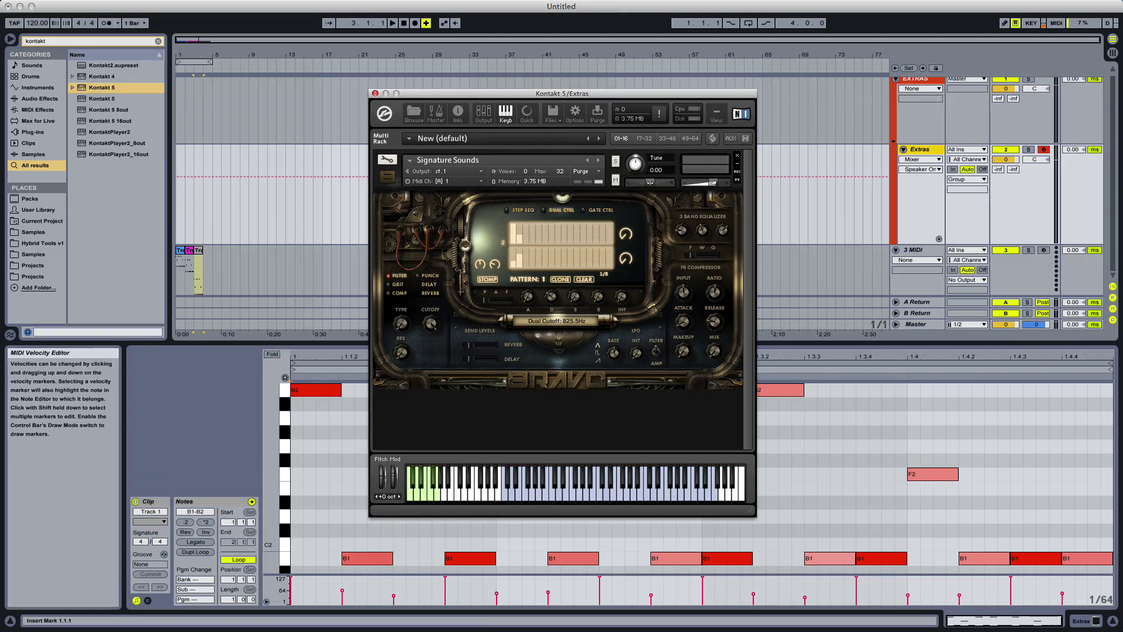
Load and audition the Horror Accents patch, and replace it with the Project Bravo - Blank patch
{"action": "left_click_drag", "start_coordinate": [598, 284], "coordinate": [596, 283]}
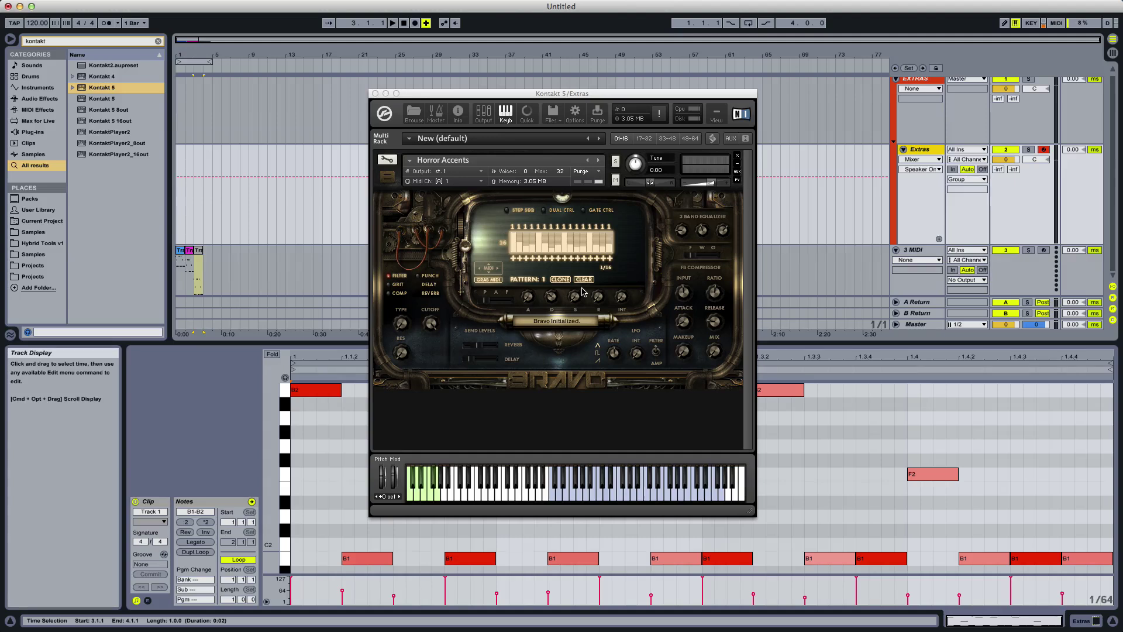
{"action": "key", "text": "a"}
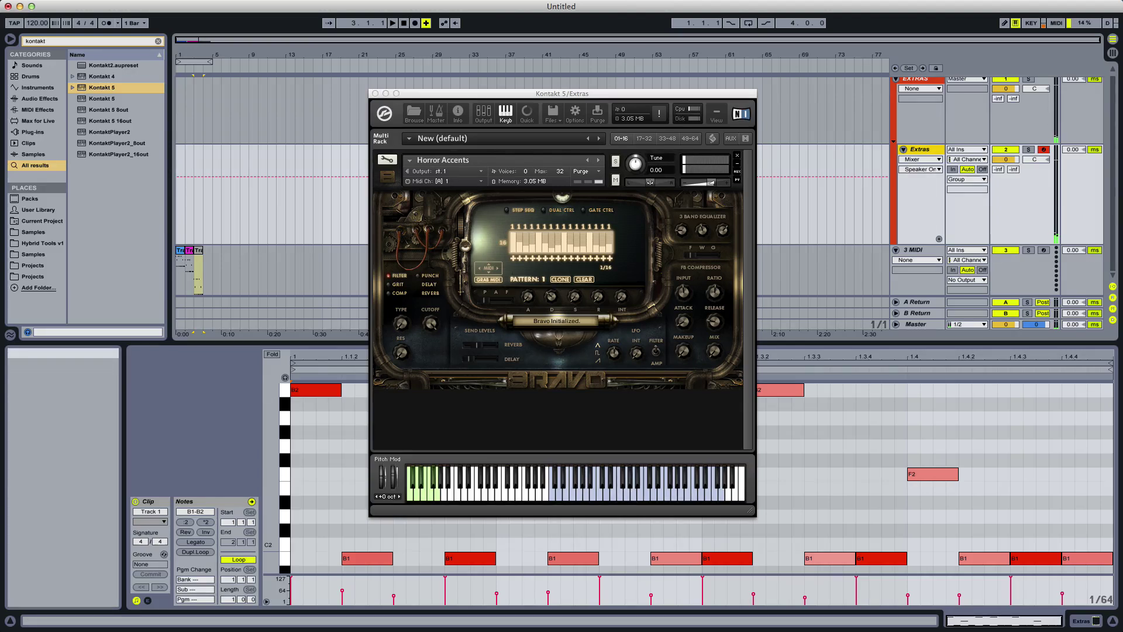
{"action": "left_click", "coordinate": [741, 115]}
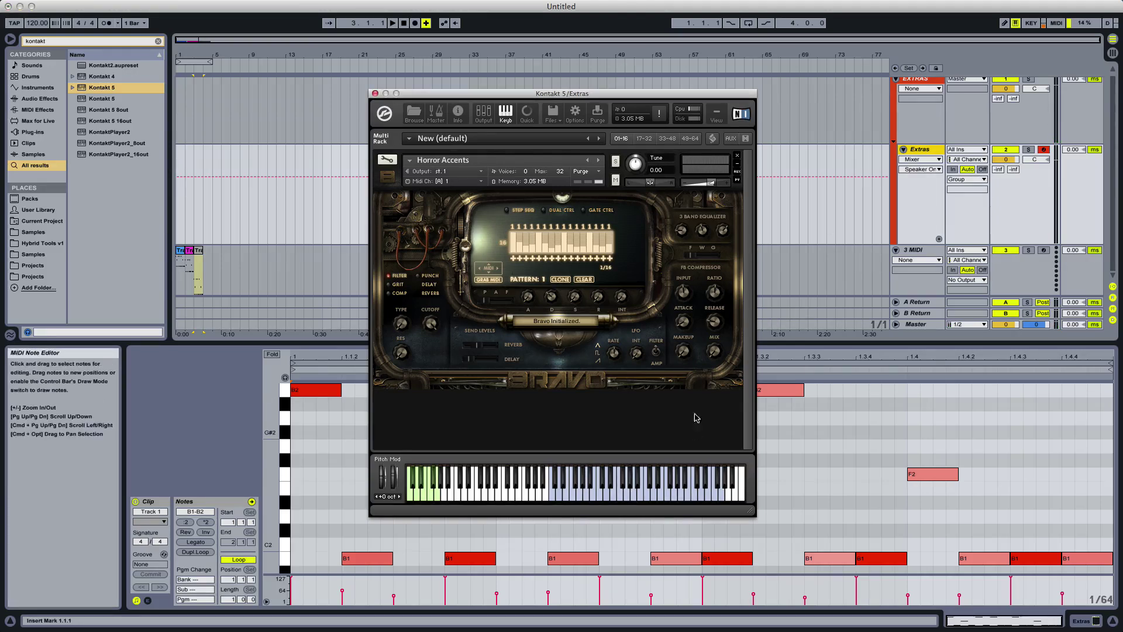
{"action": "left_click", "coordinate": [738, 156]}
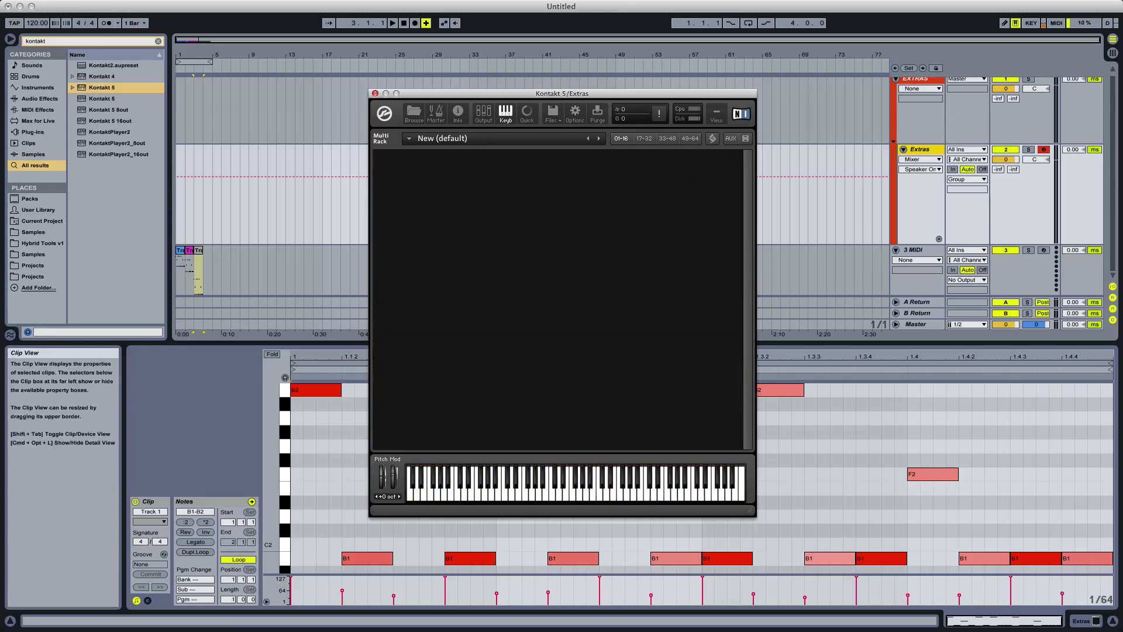
{"action": "left_click_drag", "start_coordinate": [212, 584], "coordinate": [574, 389]}
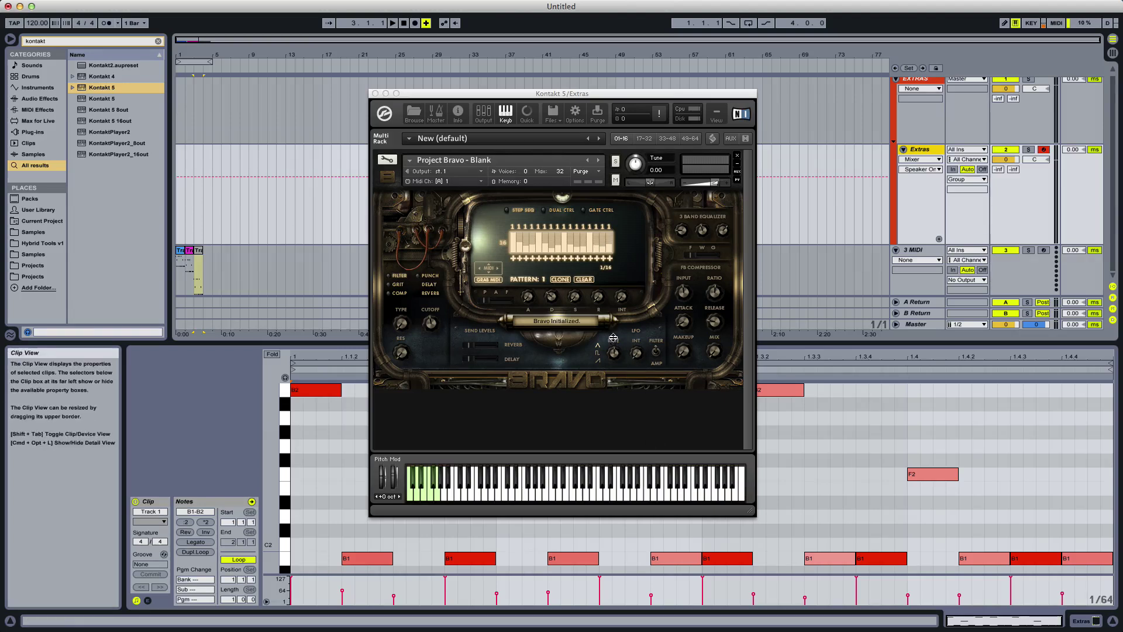
Open the Project Bravo - Blank patch in instrument edit mode and show its Mapping Editor
{"action": "left_click", "coordinate": [390, 165]}
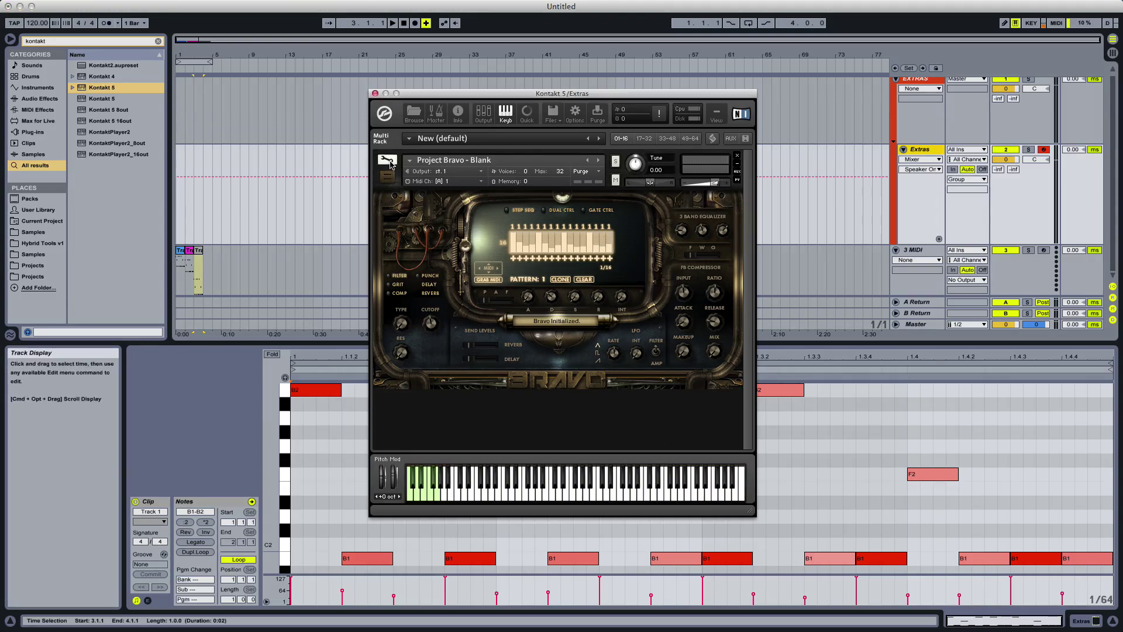
{"action": "left_click", "coordinate": [699, 199]}
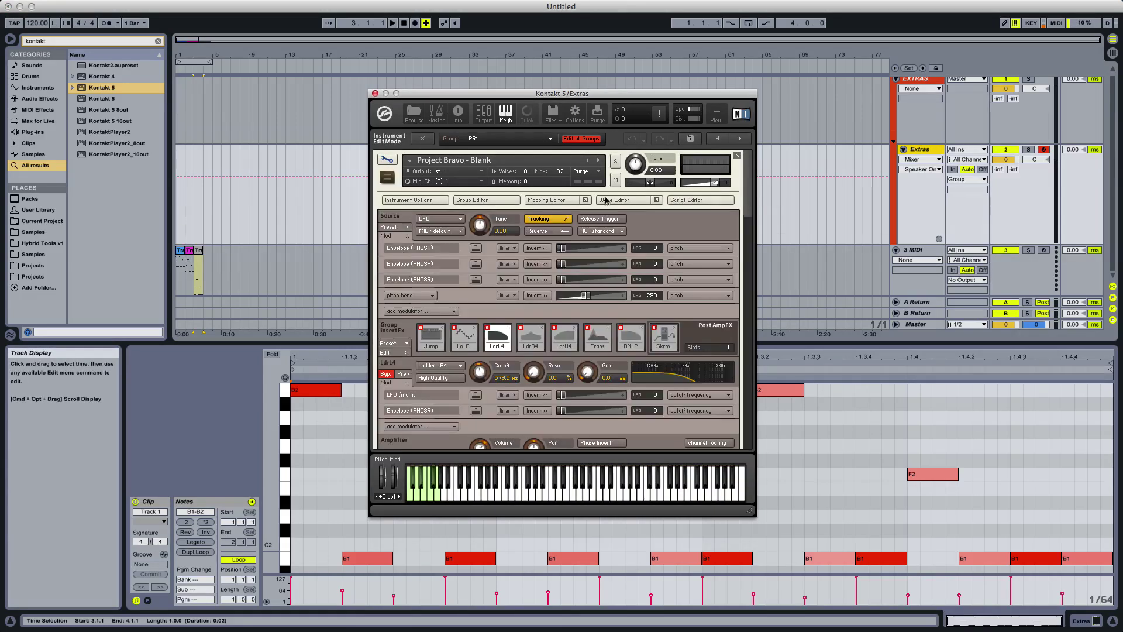
{"action": "left_click", "coordinate": [540, 200]}
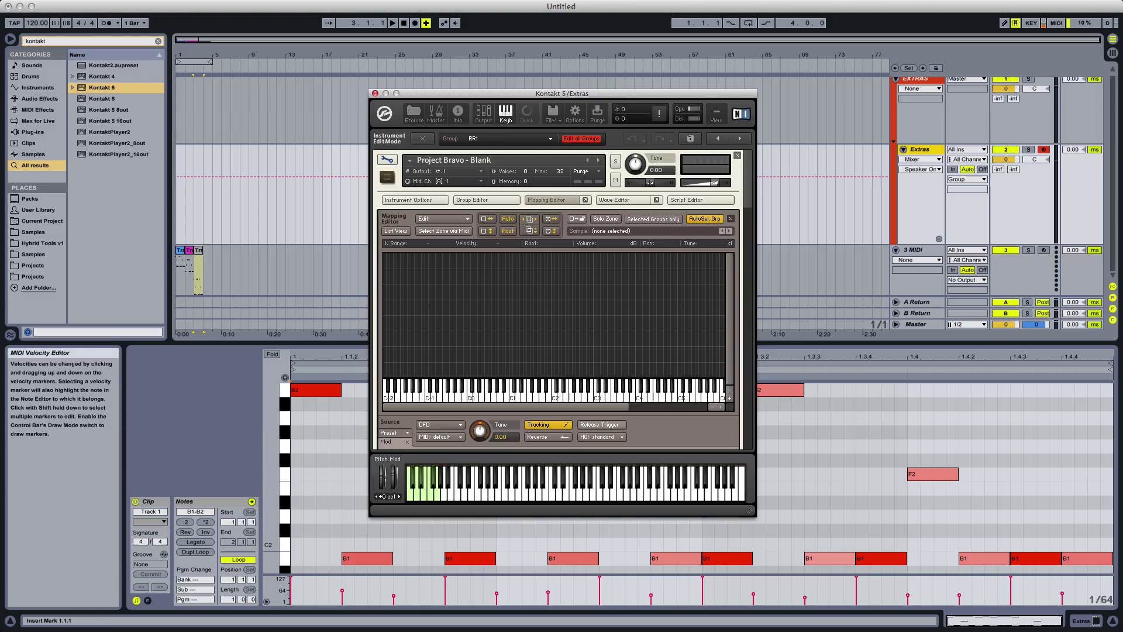
{"action": "key", "text": "super+w"}
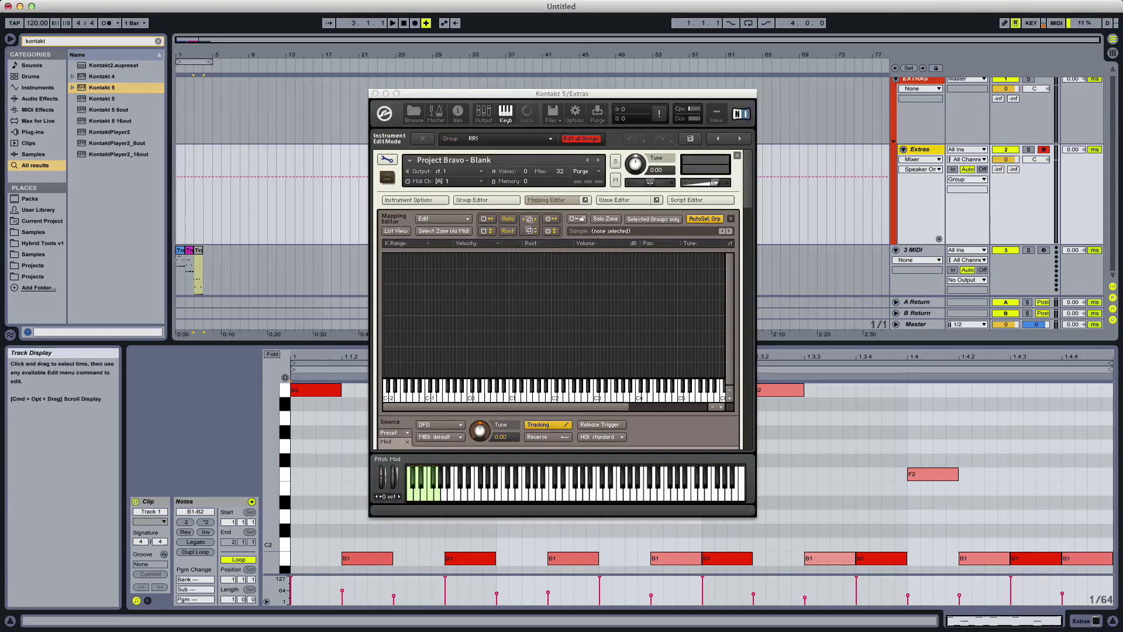
Add the OffsetPW_C.wav sample to the Mapping Editor at C2 and stretch its zone to cover C-1 through G8
{"action": "left_click_drag", "start_coordinate": [32, 611], "coordinate": [554, 370]}
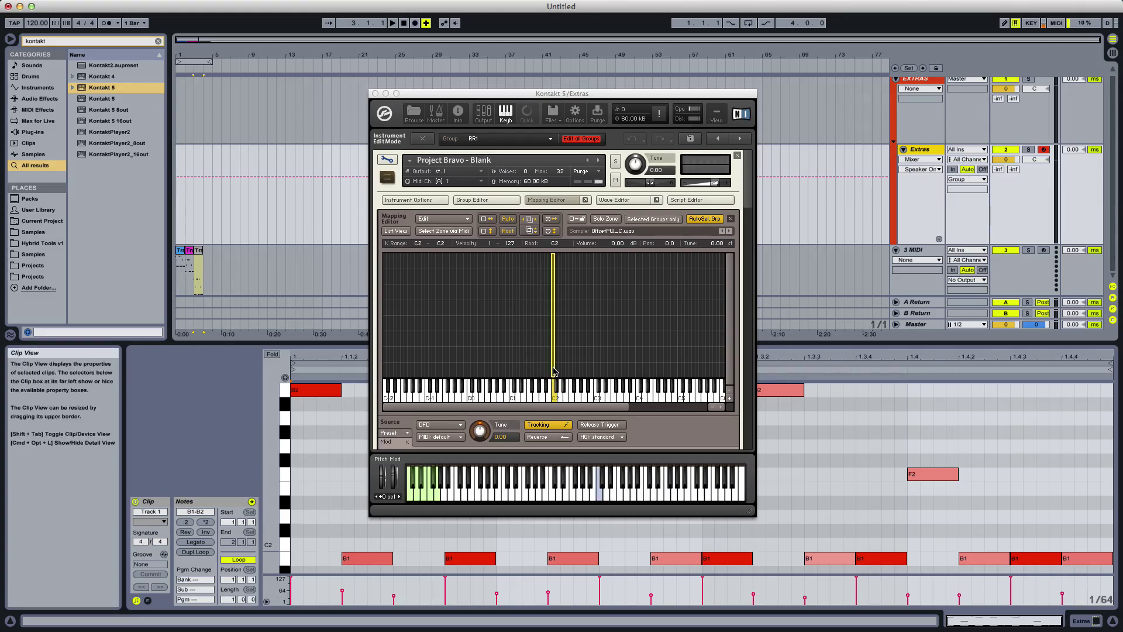
{"action": "left_click", "coordinate": [558, 303]}
{"action": "left_click_drag", "start_coordinate": [555, 301], "coordinate": [726, 286]}
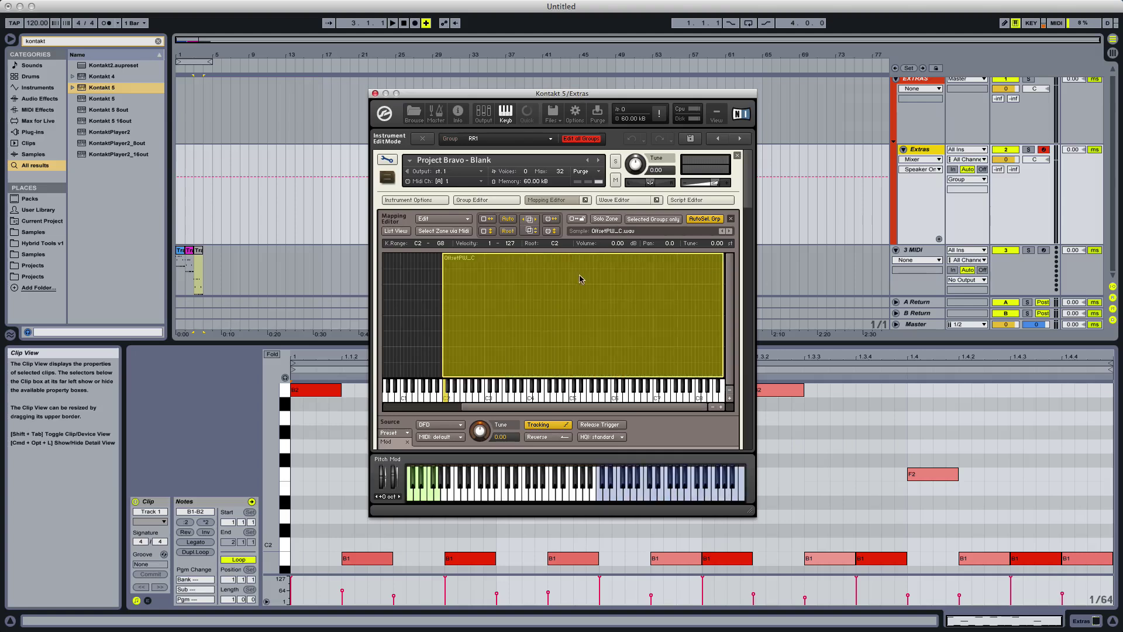
{"action": "mouse_move", "coordinate": [441, 288]}
{"action": "left_mouse_down"}
{"action": "mouse_move", "coordinate": [384, 289]}
{"action": "mouse_move", "coordinate": [424, 292]}
{"action": "left_mouse_up"}
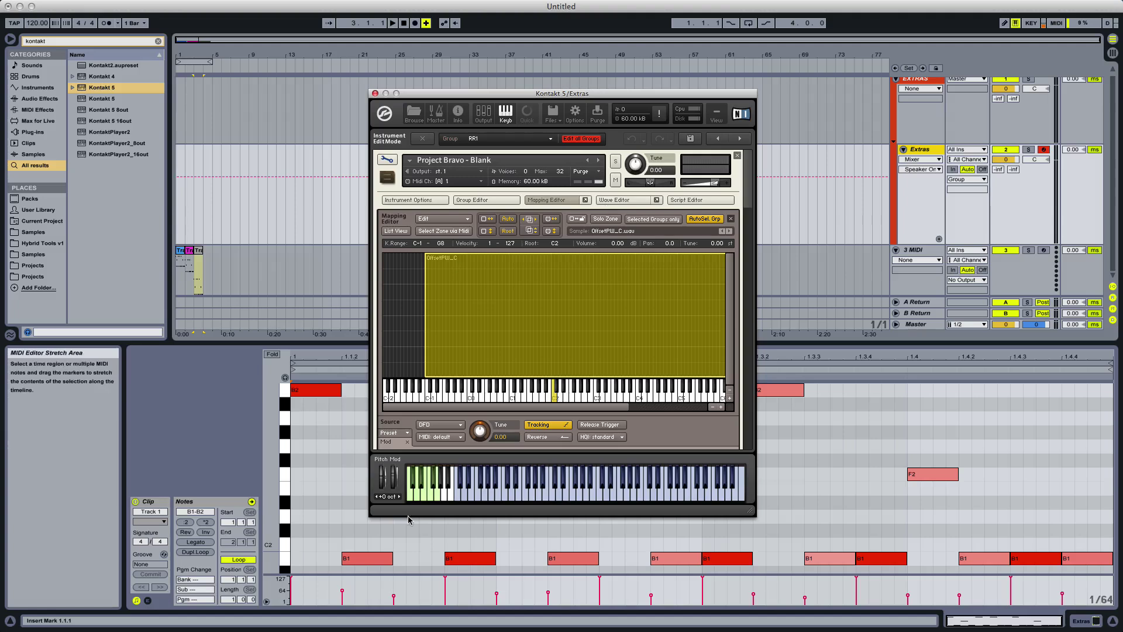
Enable sample loop 1 in the Wave Editor, looping from 38632 to 222548 with a crossfade of 11500
{"action": "left_click", "coordinate": [607, 202]}
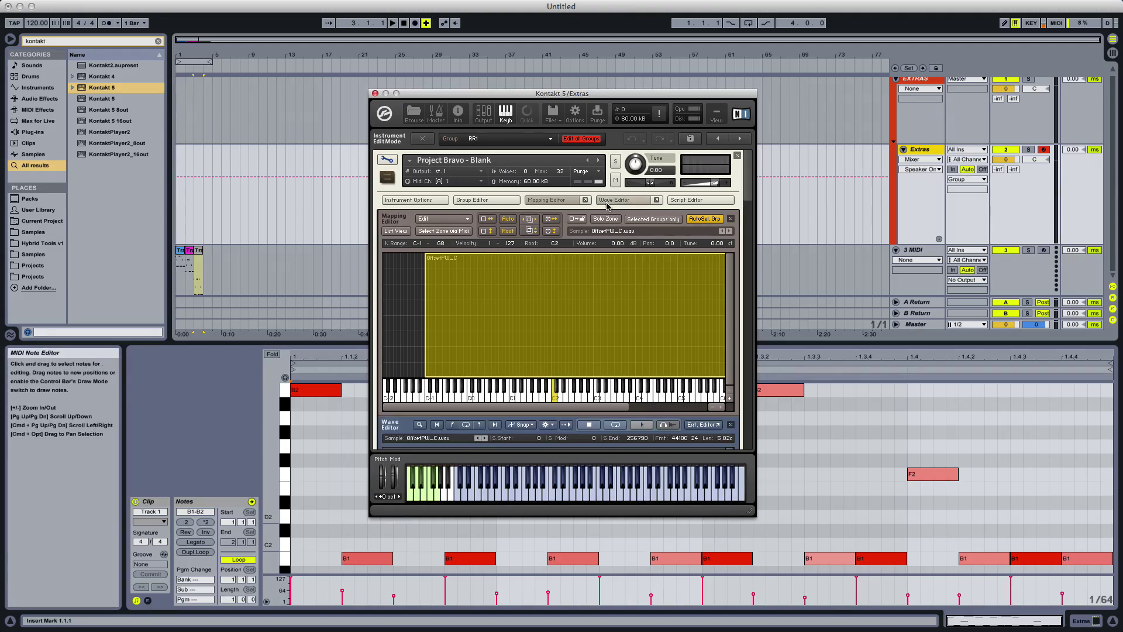
{"action": "left_click", "coordinate": [565, 198]}
{"action": "left_click", "coordinate": [396, 377]}
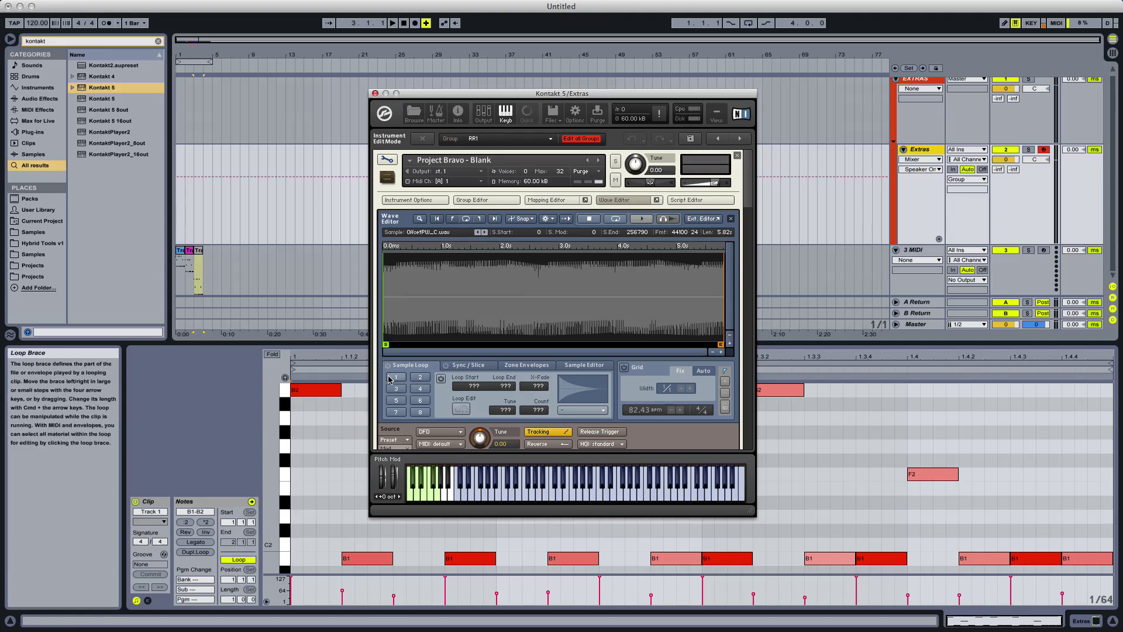
{"action": "left_click_drag", "start_coordinate": [384, 300], "coordinate": [435, 298]}
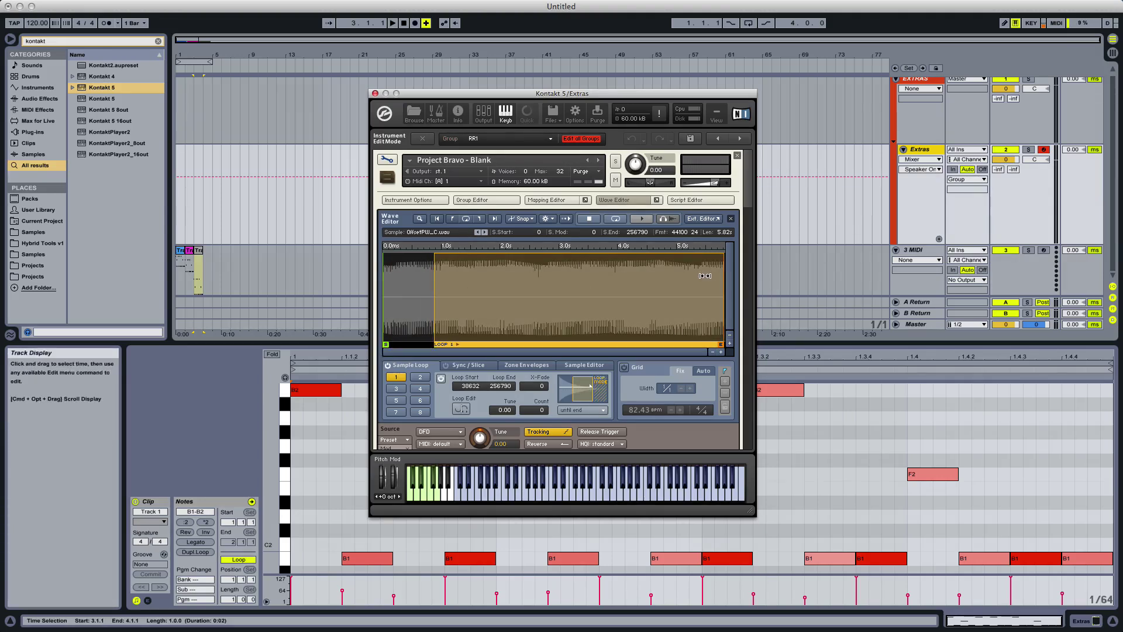
{"action": "double_click", "coordinate": [724, 284]}
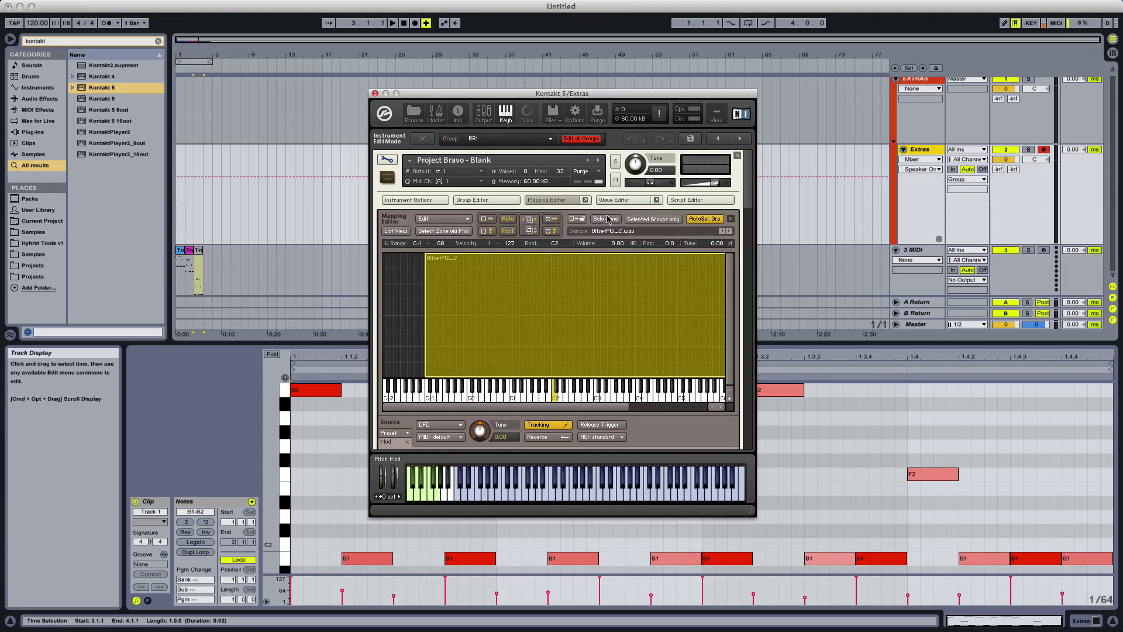
{"action": "left_click", "coordinate": [617, 199]}
{"action": "mouse_move", "coordinate": [750, 196]}
{"action": "left_mouse_down"}
{"action": "mouse_move", "coordinate": [749, 260]}
{"action": "mouse_move", "coordinate": [745, 229]}
{"action": "mouse_move", "coordinate": [678, 256]}
{"action": "left_mouse_up"}
{"action": "left_click_drag", "start_coordinate": [535, 367], "coordinate": [538, 302]}
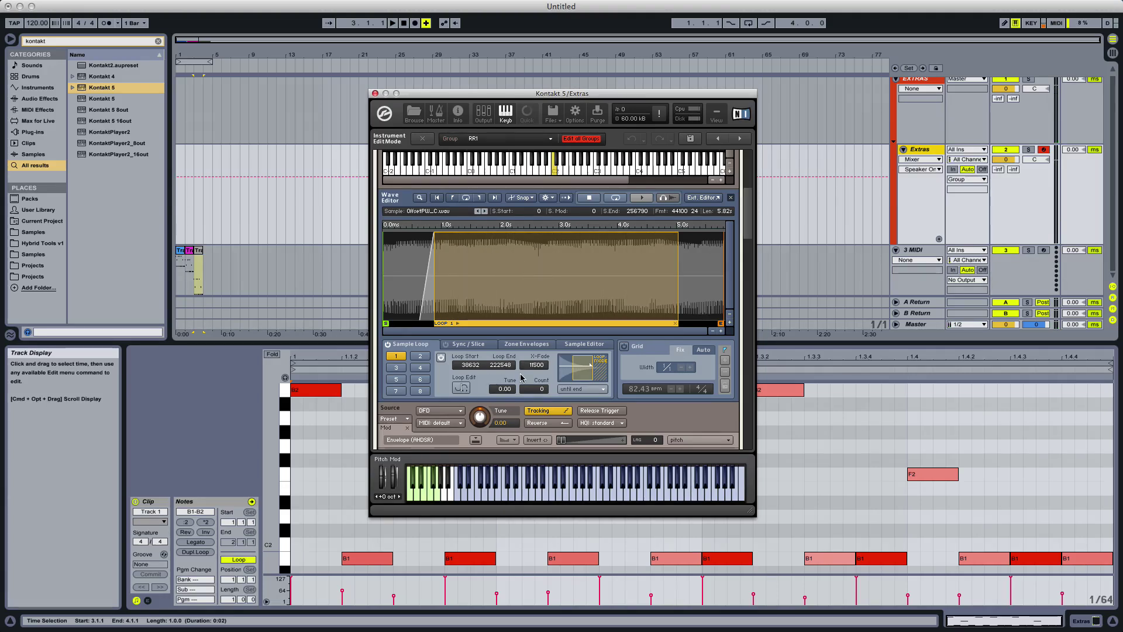
Add a random unipolar modulator to the source module and route it to sample start
{"action": "left_click_drag", "start_coordinate": [746, 213], "coordinate": [746, 225]}
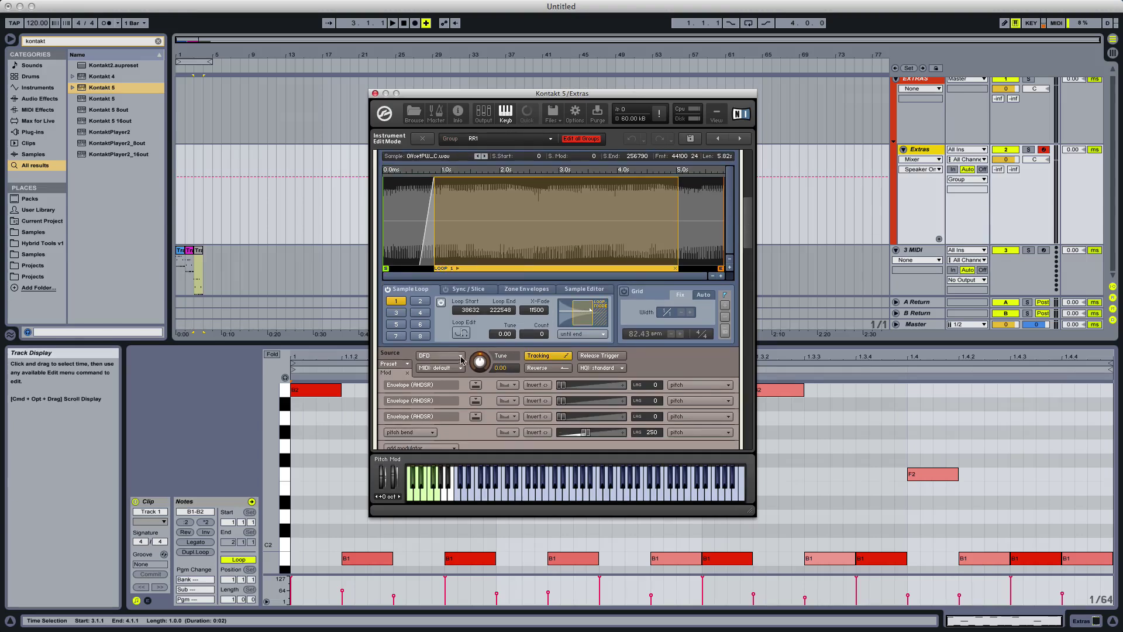
{"action": "scroll", "coordinate": [738, 223], "scroll_direction": "down", "scroll_amount": 3}
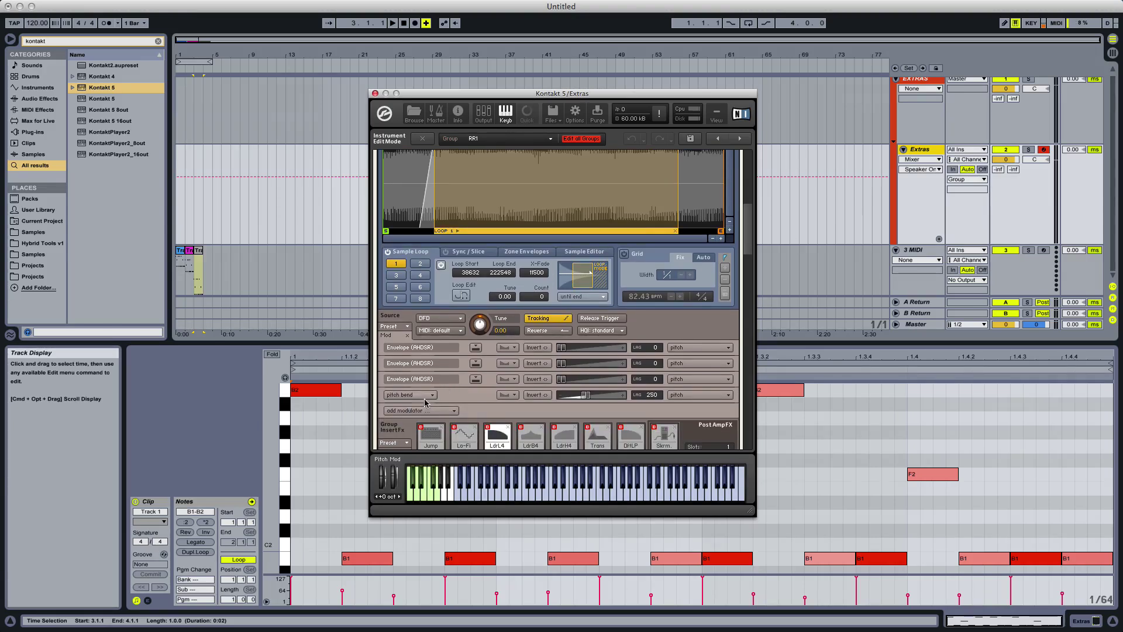
{"action": "left_click", "coordinate": [417, 410]}
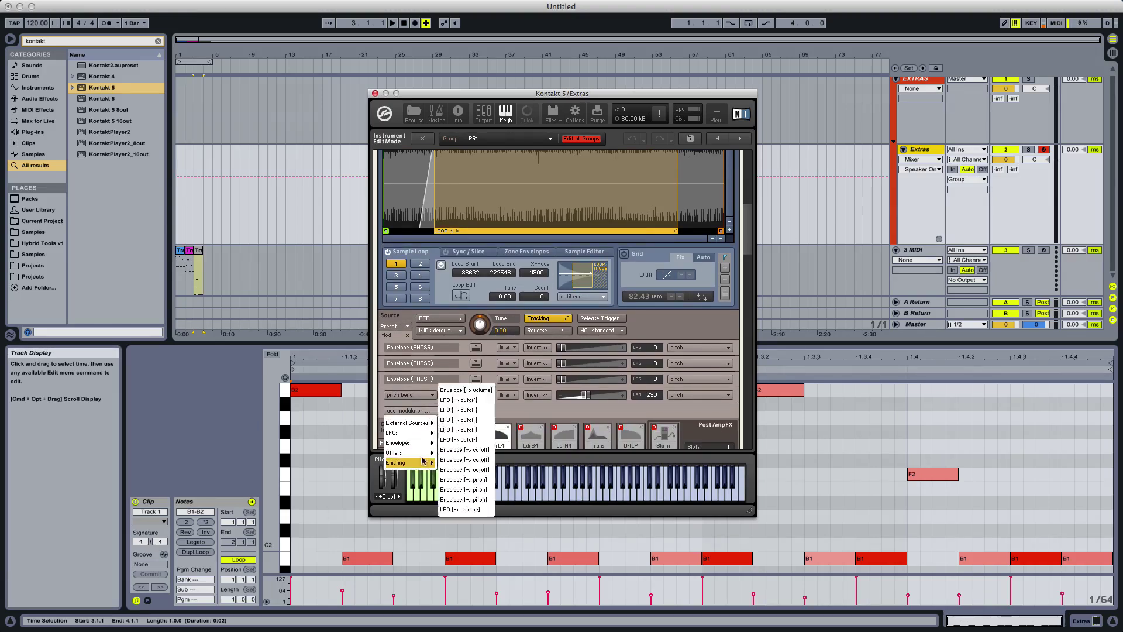
{"action": "mouse_move", "coordinate": [423, 429]}
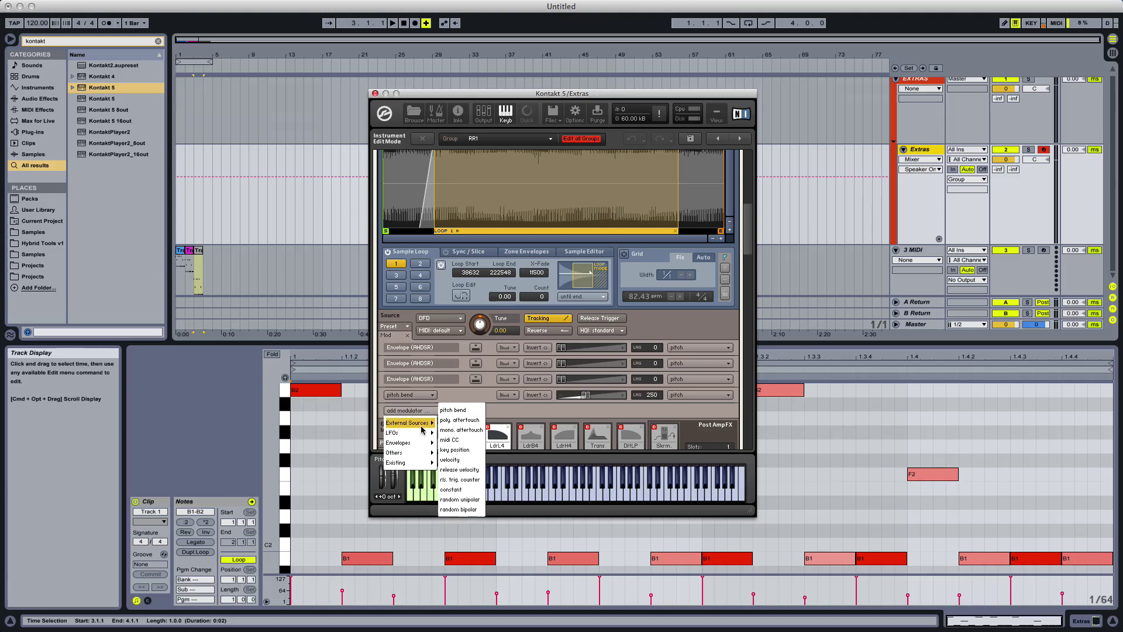
{"action": "left_click", "coordinate": [462, 499]}
{"action": "left_click", "coordinate": [672, 411]}
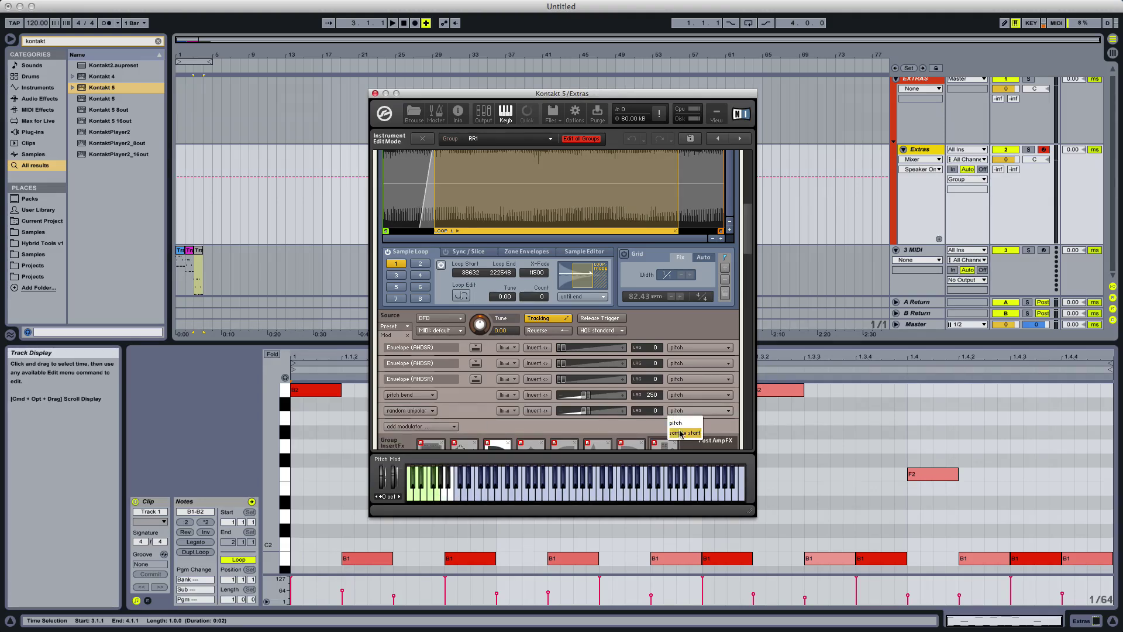
{"action": "left_click", "coordinate": [681, 434]}
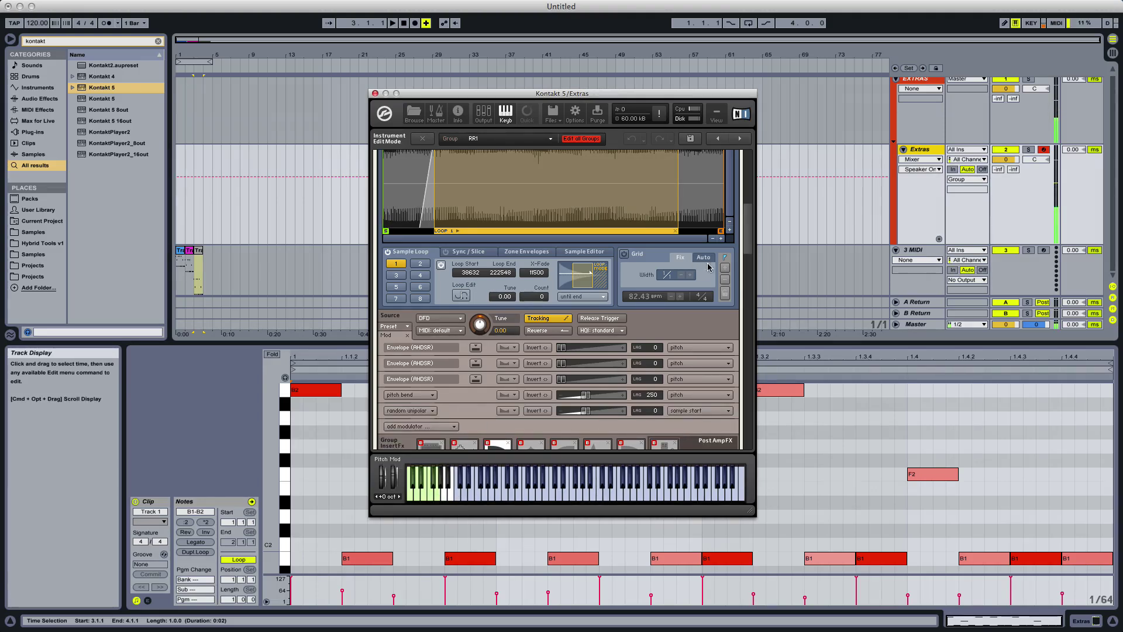
Change the source playback mode to sampler and return to the instrument's performance view
{"action": "left_click", "coordinate": [440, 318]}
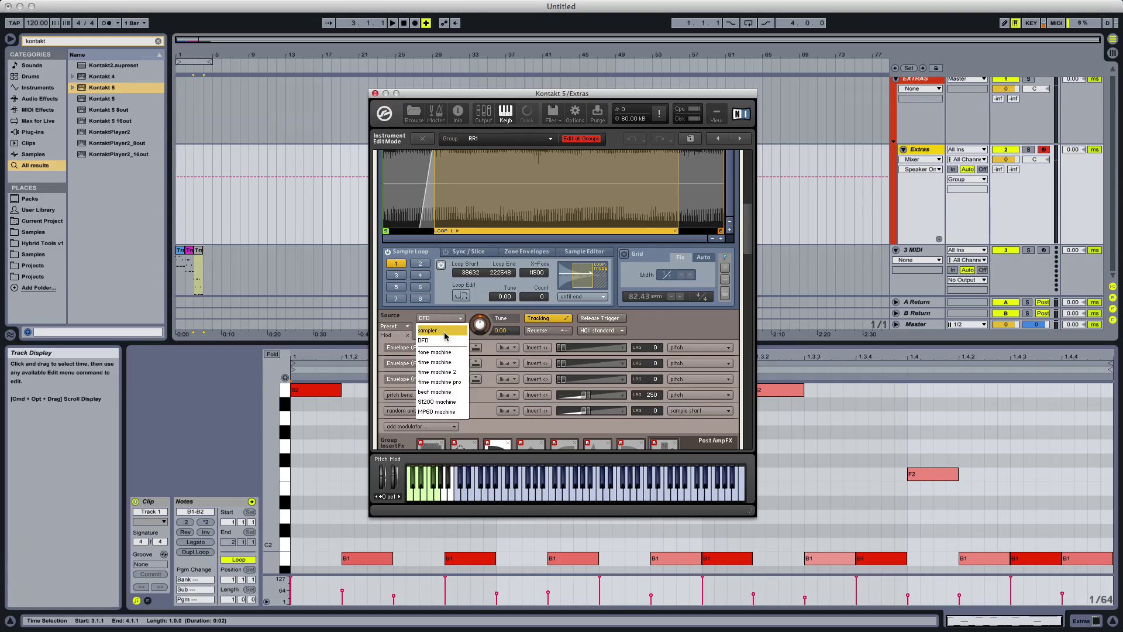
{"action": "left_click", "coordinate": [436, 326]}
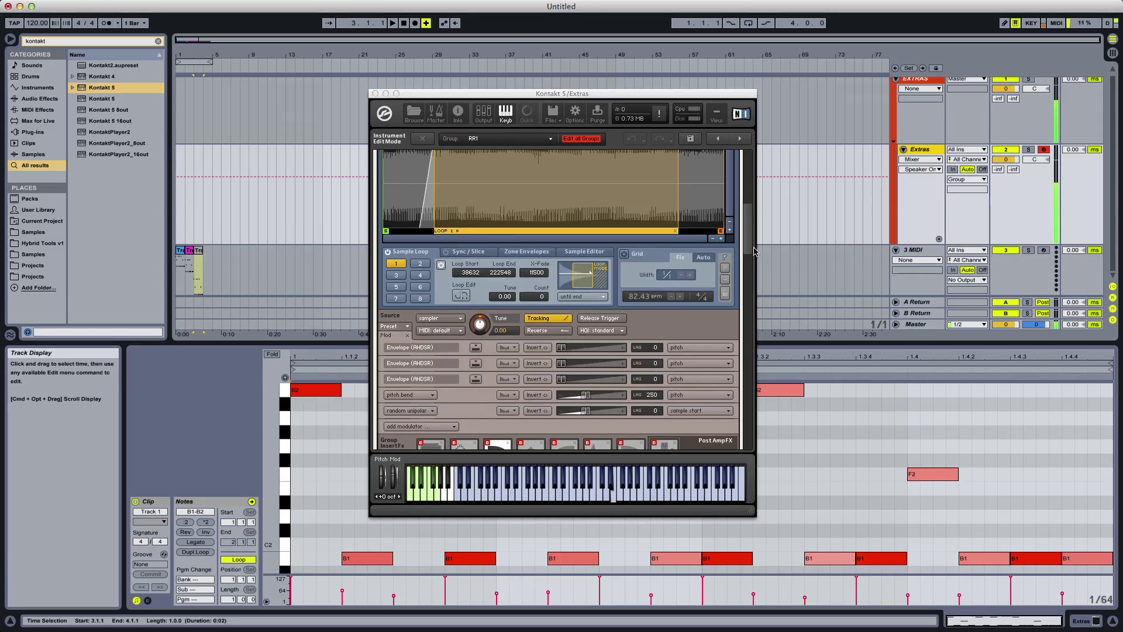
{"action": "scroll", "coordinate": [615, 186], "scroll_direction": "up", "scroll_amount": 5}
{"action": "left_click", "coordinate": [387, 159]}
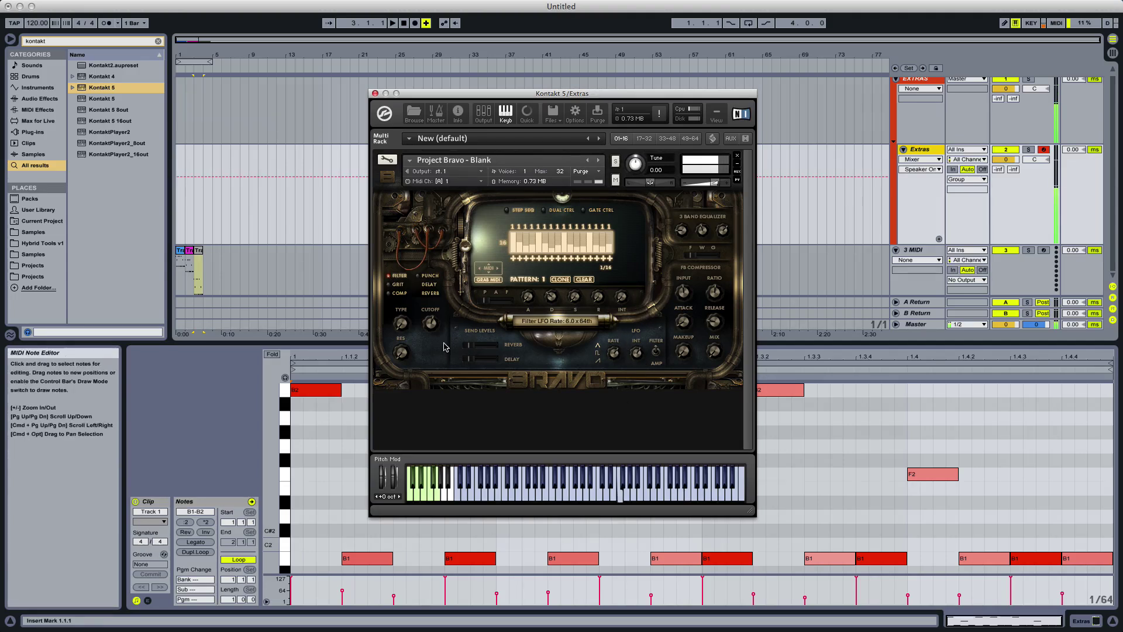
Raise the reverb send, set the delay bounce to 100% and adjust the delay send level
{"action": "left_click_drag", "start_coordinate": [469, 349], "coordinate": [488, 350]}
{"action": "left_click", "coordinate": [430, 293]}
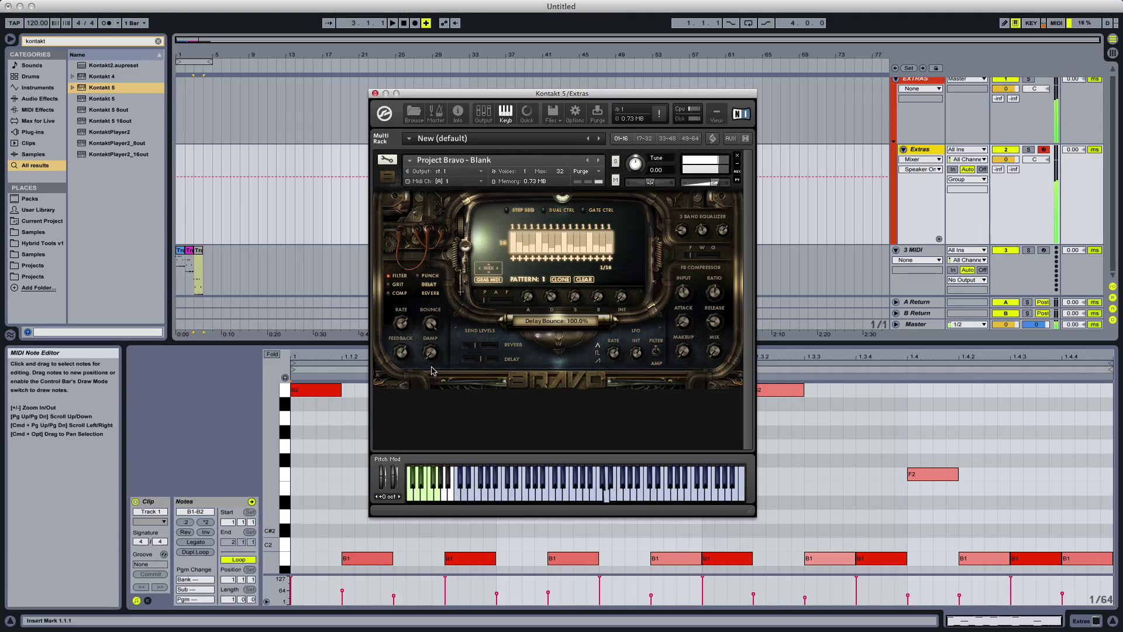
{"action": "left_click_drag", "start_coordinate": [434, 336], "coordinate": [439, 318]}
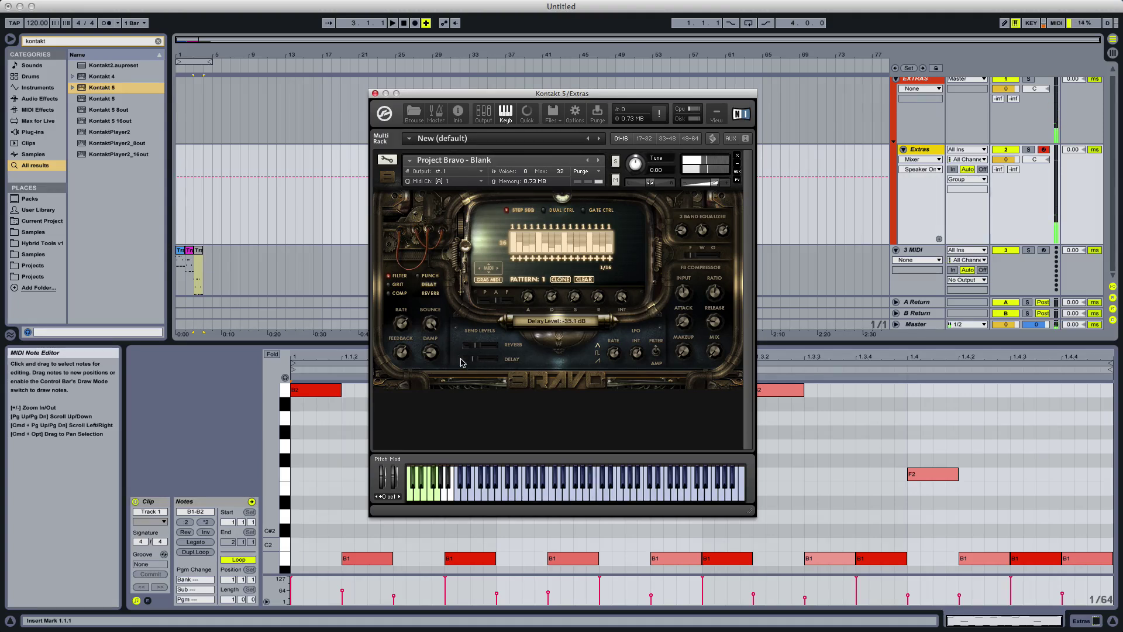
{"action": "left_click_drag", "start_coordinate": [462, 362], "coordinate": [453, 362]}
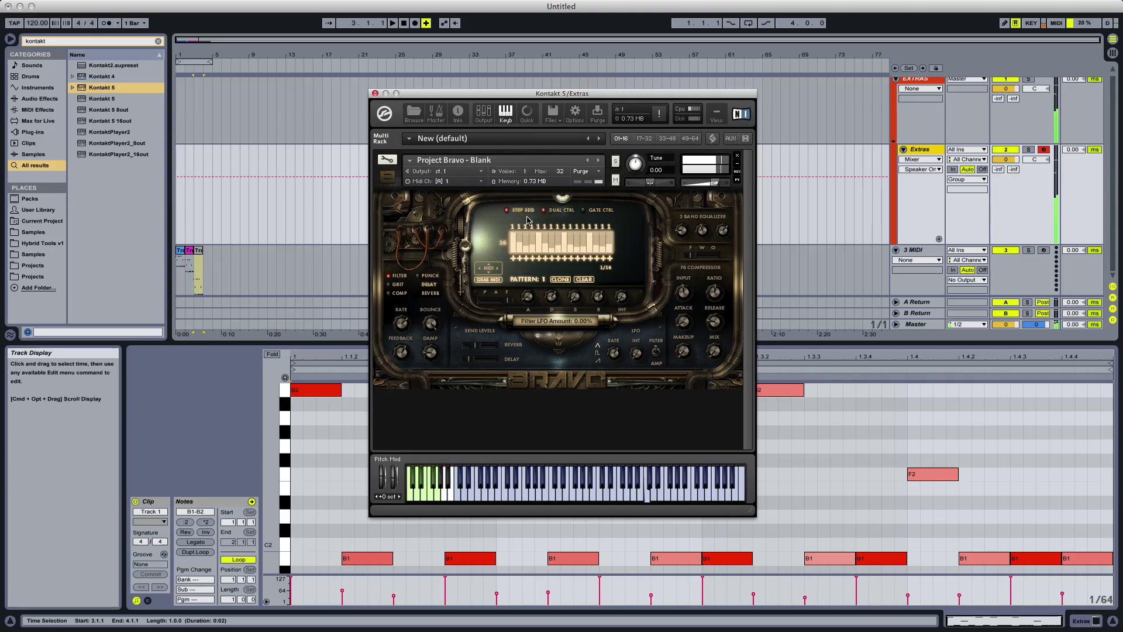
Switch on Dual Control and draw step patterns across both of its lanes
{"action": "left_click", "coordinate": [549, 211]}
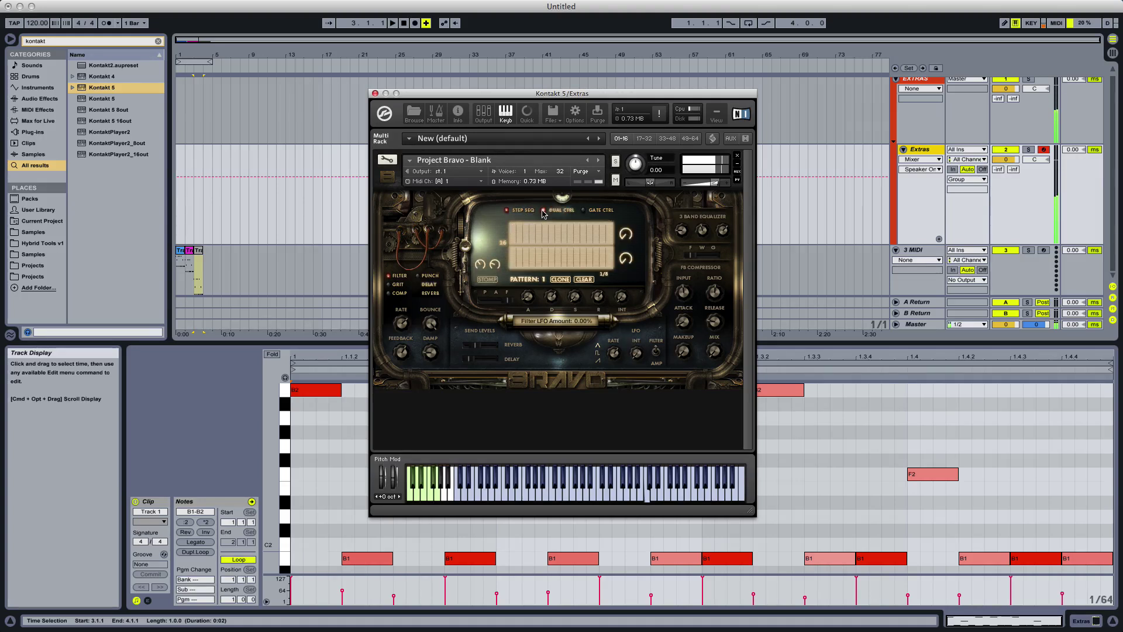
{"action": "left_click", "coordinate": [523, 210]}
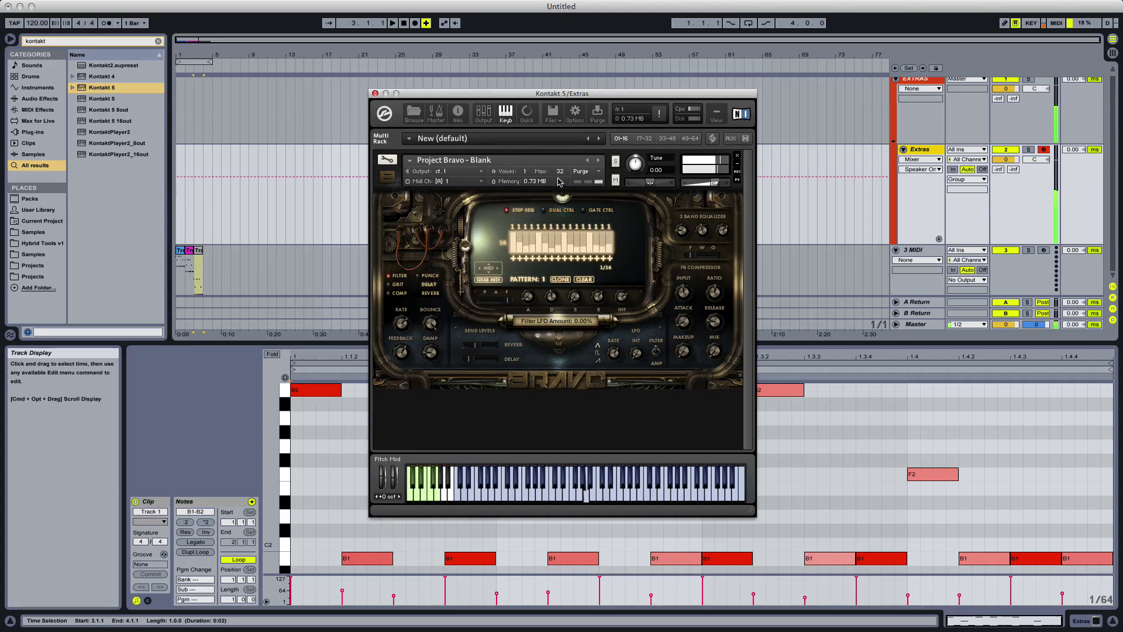
{"action": "left_click", "coordinate": [557, 212]}
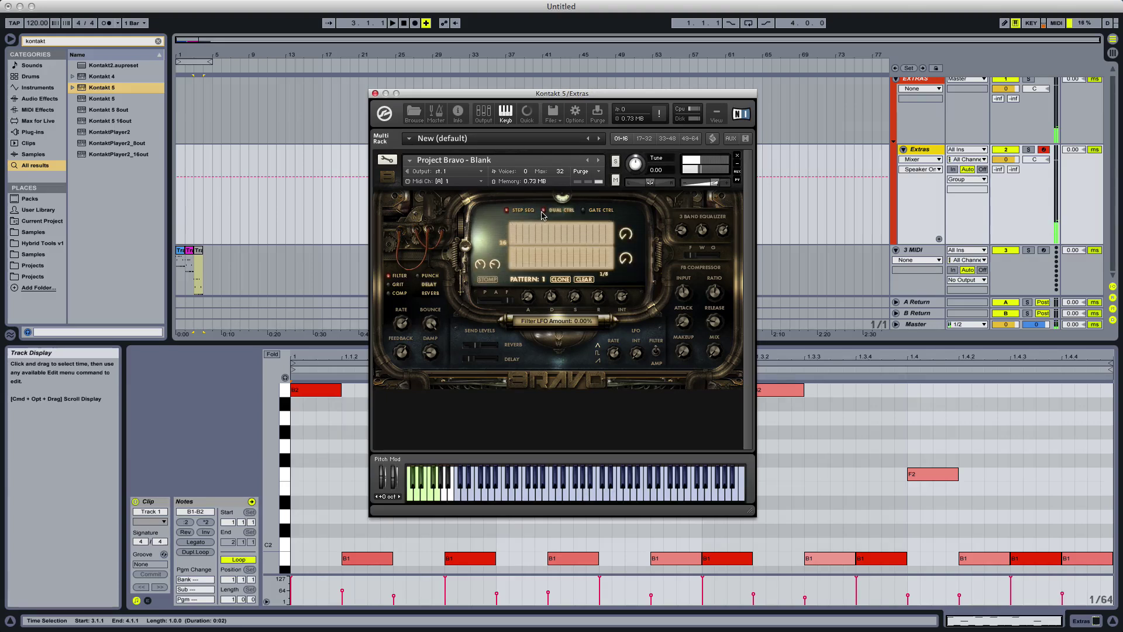
{"action": "left_click_drag", "start_coordinate": [518, 239], "coordinate": [612, 234]}
{"action": "mouse_move", "coordinate": [514, 257]}
{"action": "left_mouse_down"}
{"action": "mouse_move", "coordinate": [611, 255]}
{"action": "mouse_move", "coordinate": [468, 272]}
{"action": "left_mouse_up"}
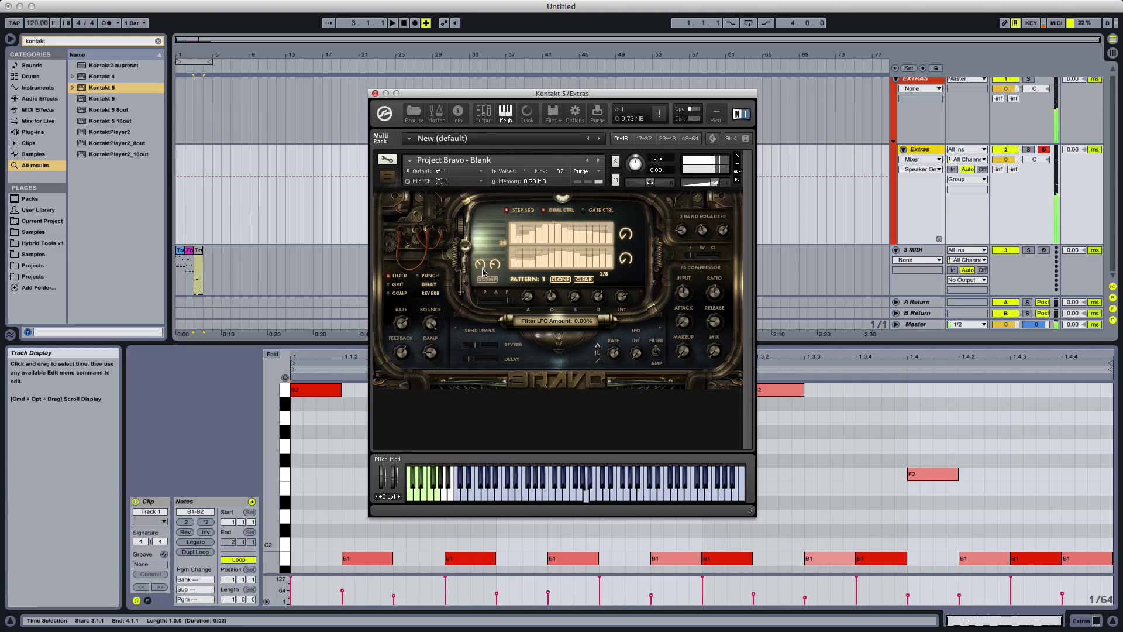
Activate Stomp with dual resonance at 24.3% and switch on Grit with its preamp at 80.3%
{"action": "left_click", "coordinate": [482, 267]}
{"action": "left_click", "coordinate": [495, 264]}
{"action": "left_click", "coordinate": [391, 286]}
{"action": "left_click", "coordinate": [396, 285]}
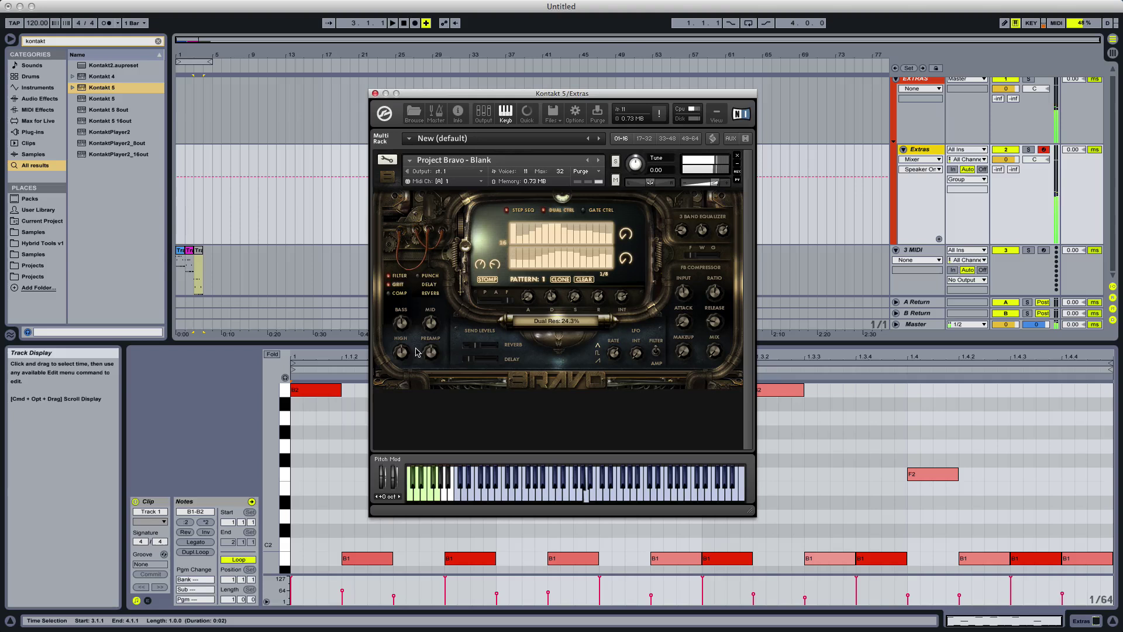
Adjust the filter resonance and set the dual cutoff to 1.0 kHz, with the step sequencer switched off
{"action": "left_click", "coordinate": [400, 277]}
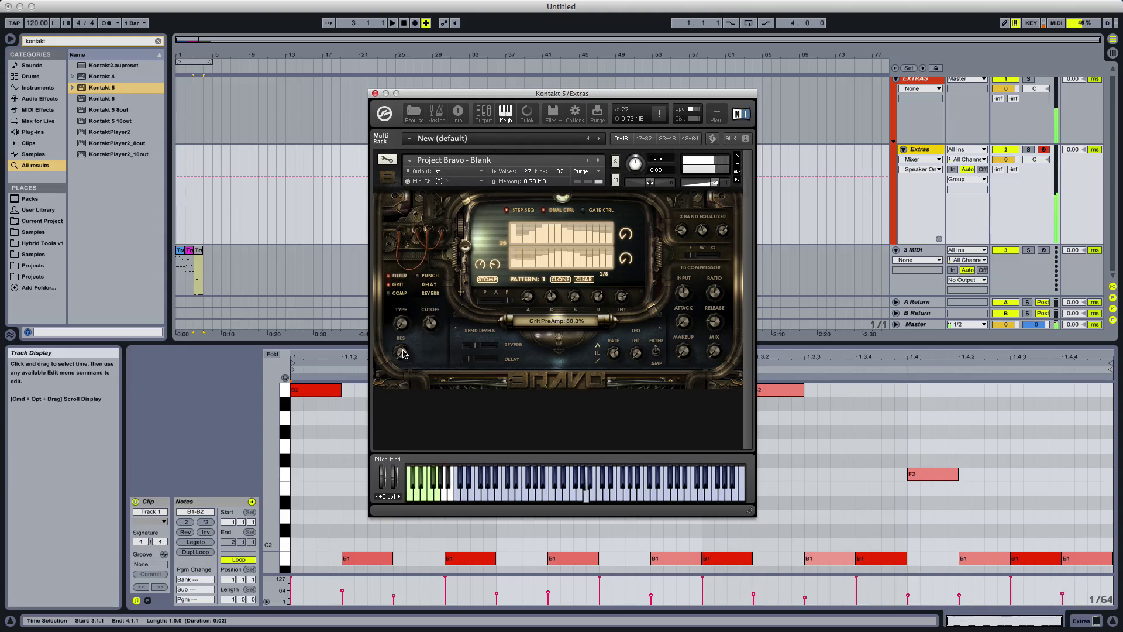
{"action": "left_click", "coordinate": [401, 352]}
{"action": "mouse_move", "coordinate": [480, 264]}
{"action": "left_mouse_down"}
{"action": "mouse_move", "coordinate": [489, 289]}
{"action": "mouse_move", "coordinate": [485, 265]}
{"action": "left_mouse_up"}
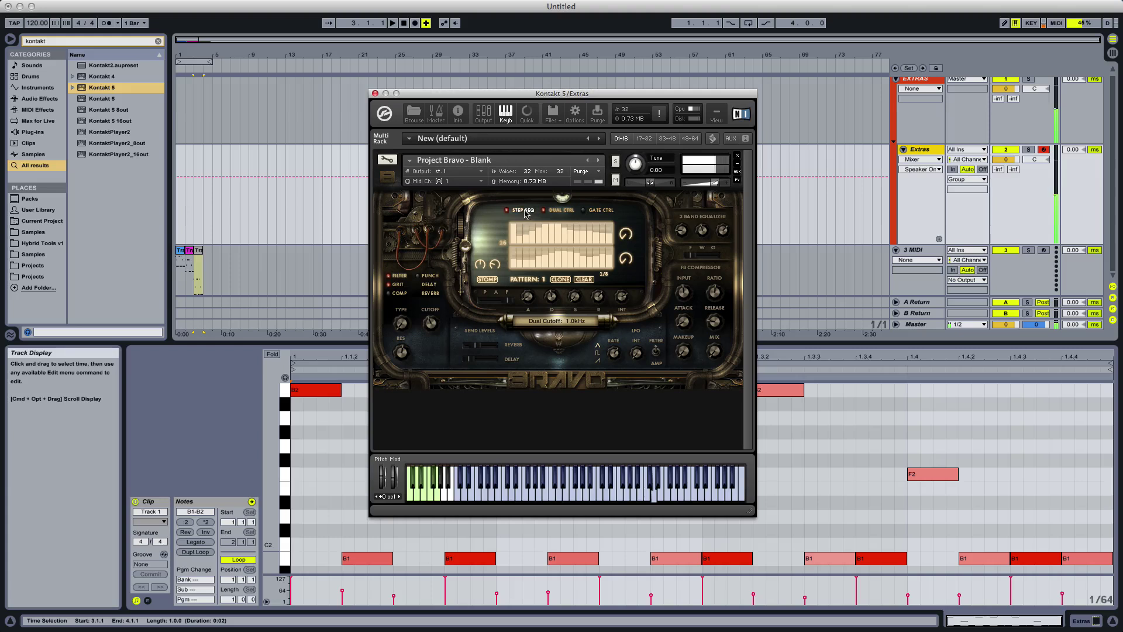
{"action": "left_click", "coordinate": [506, 211]}
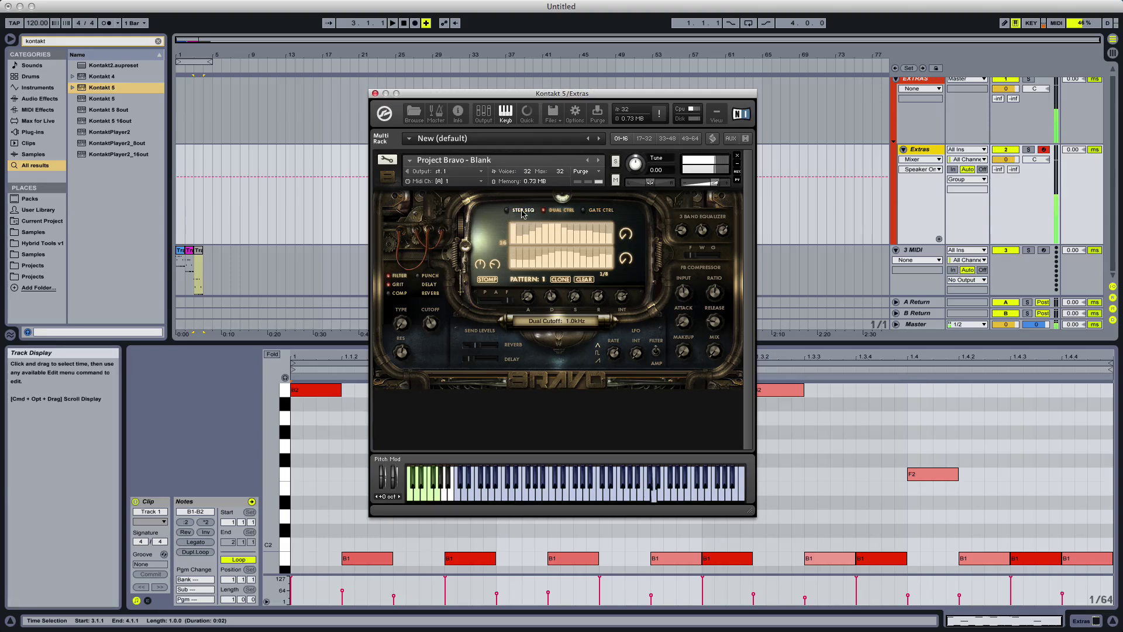